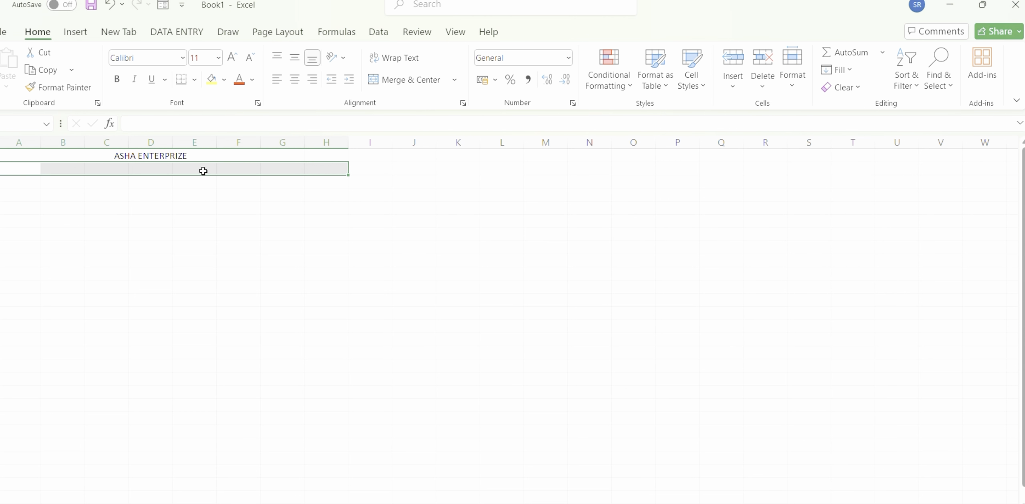
# Merge and center columns A to H of row 2 below the company name and enter the heading SHOP NO.
pyautogui.click(406, 85)
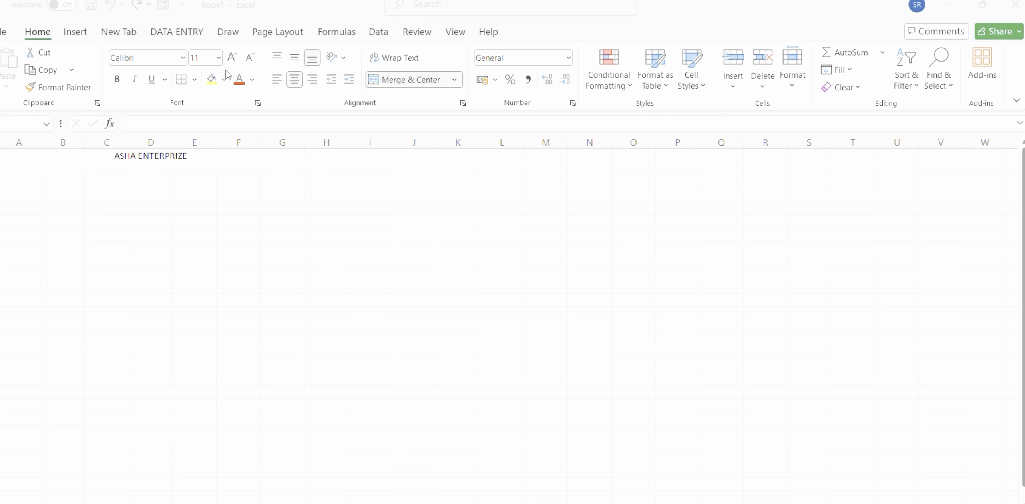
pyautogui.click(129, 167)
pyautogui.write('SHOP')
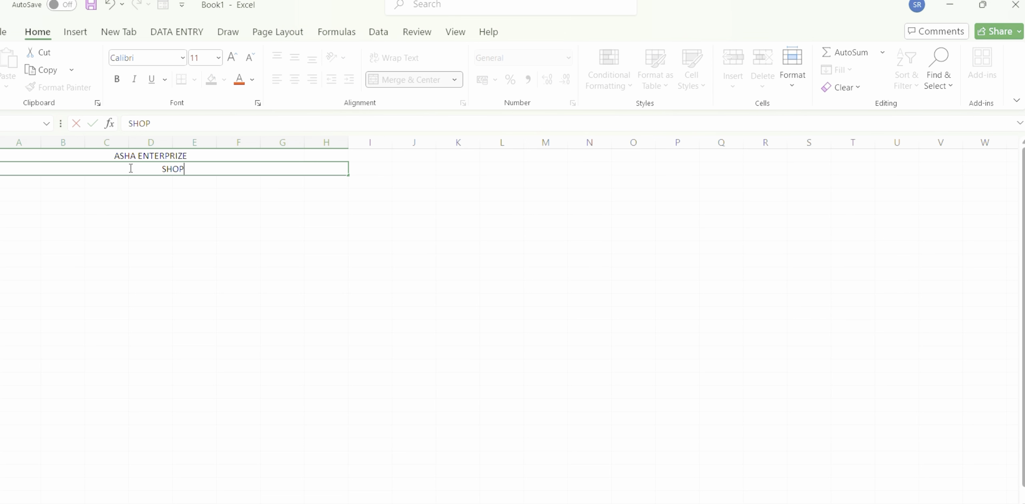
pyautogui.write(' NO')
pyautogui.click(114, 182)
# Merge and center columns A to H of row 3 and enter the heading MOBI.,EMAIL.
pyautogui.click(34, 184)
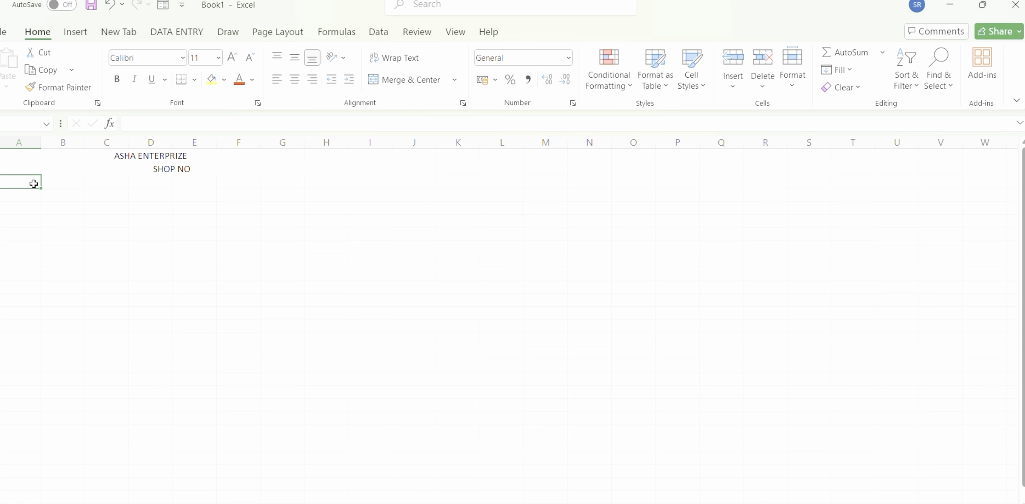
pyautogui.moveTo(34, 184); pyautogui.dragTo(314, 181)
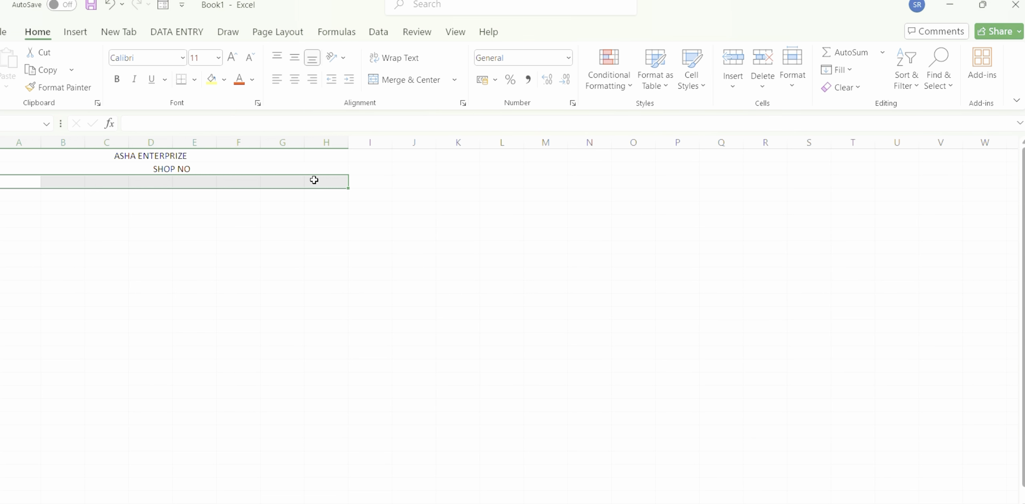
pyautogui.click(424, 82)
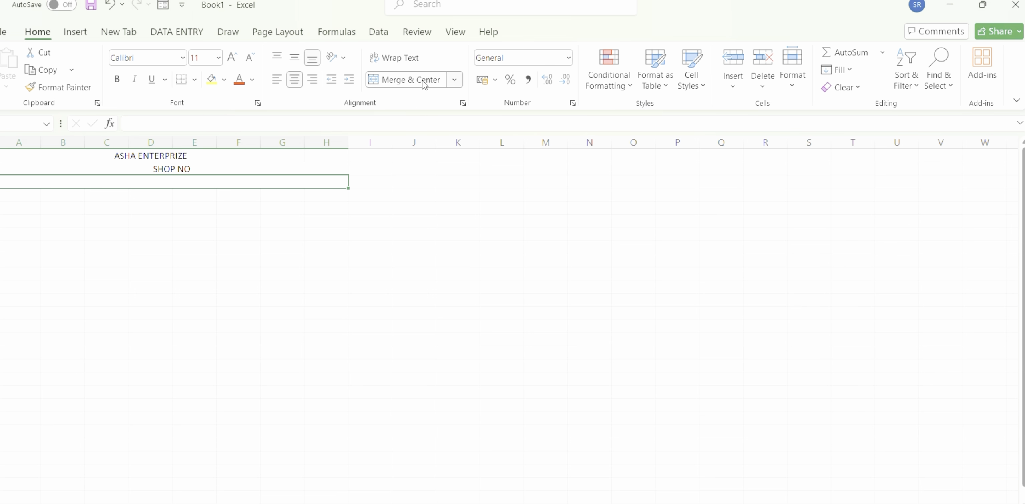
pyautogui.doubleClick(113, 182)
pyautogui.write('MOBI')
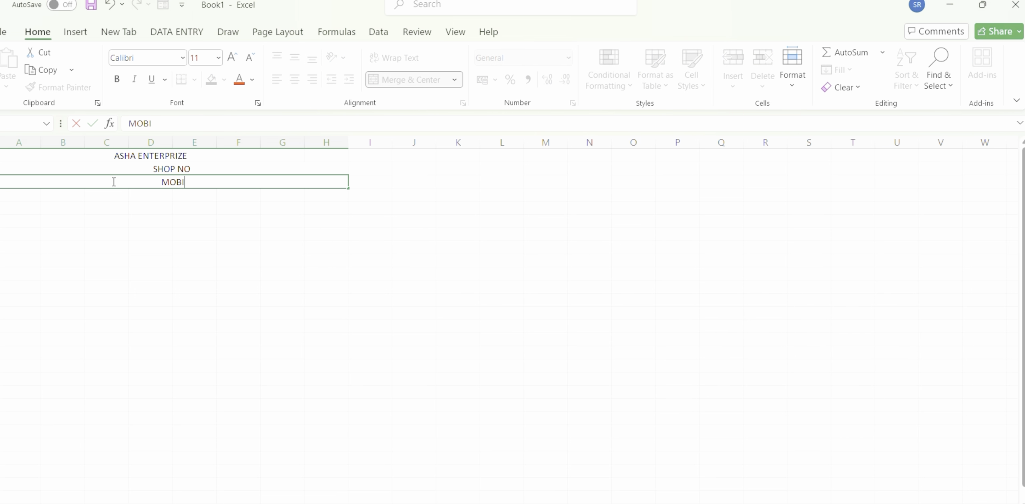
pyautogui.write('.,EMAIL')
pyautogui.click(134, 197)
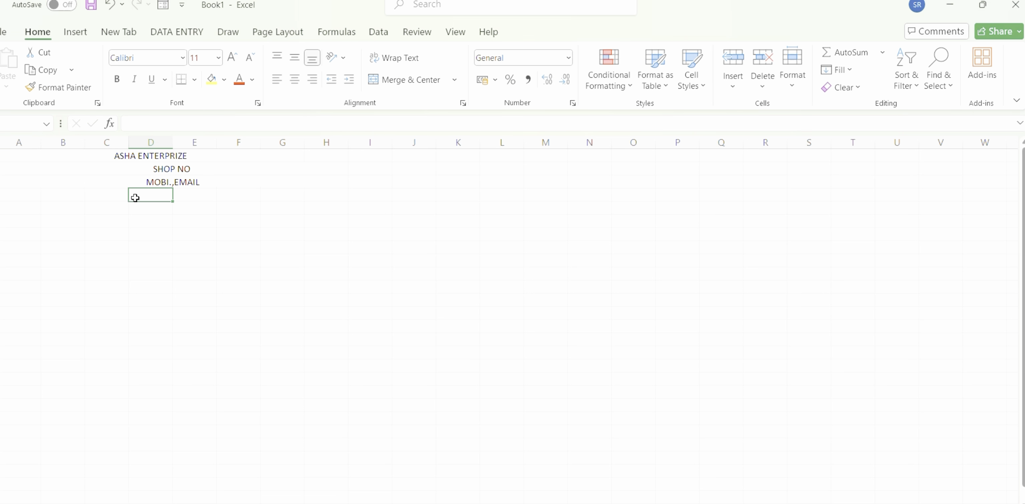
pyautogui.click(22, 195)
pyautogui.rightClick(22, 195)
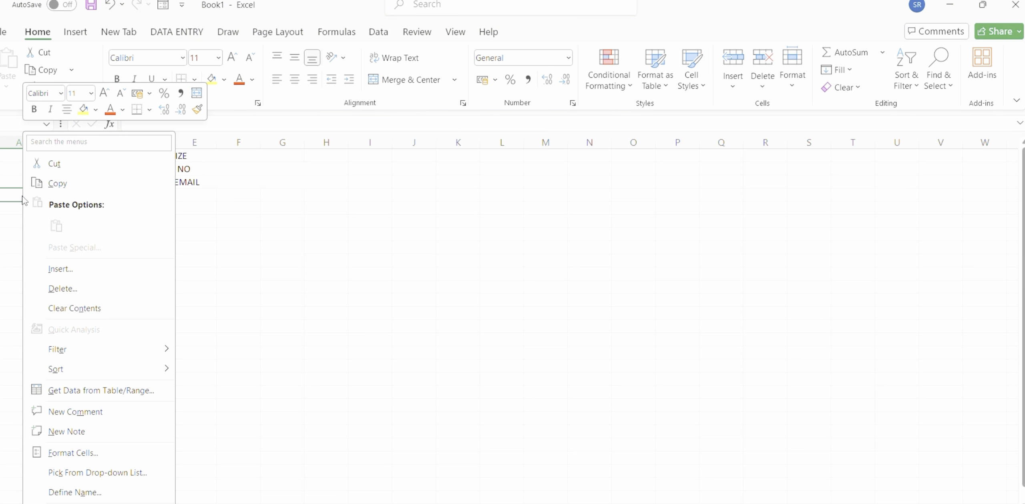
pyautogui.click(10, 194)
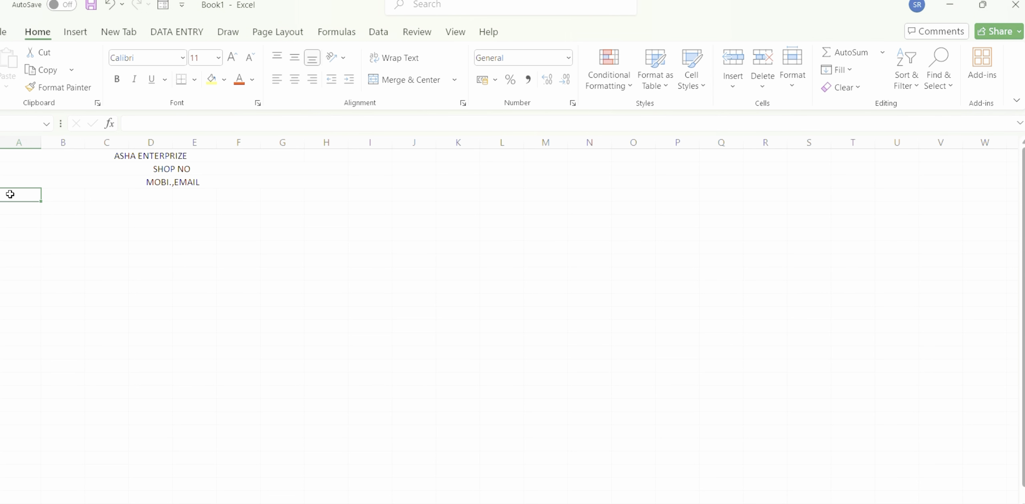
pyautogui.moveTo(10, 194); pyautogui.dragTo(284, 191)
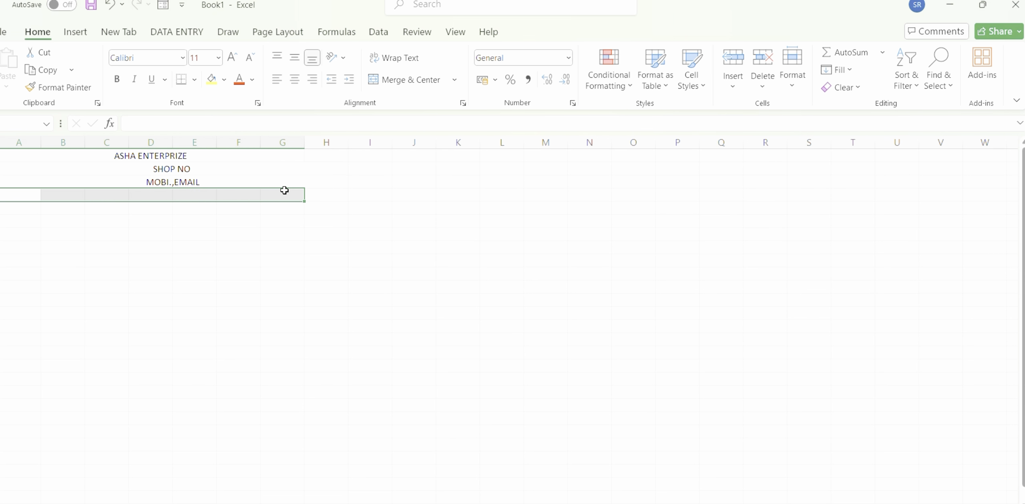
# Merge and center columns A to H of row 4 and enter the title TAX INVOICE.
pyautogui.click(323, 192)
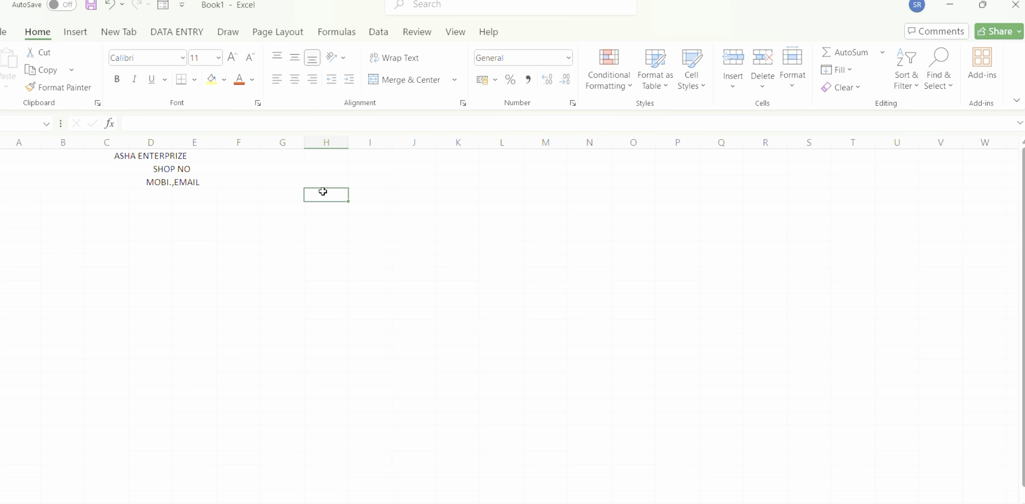
pyautogui.moveTo(323, 192); pyautogui.dragTo(17, 195)
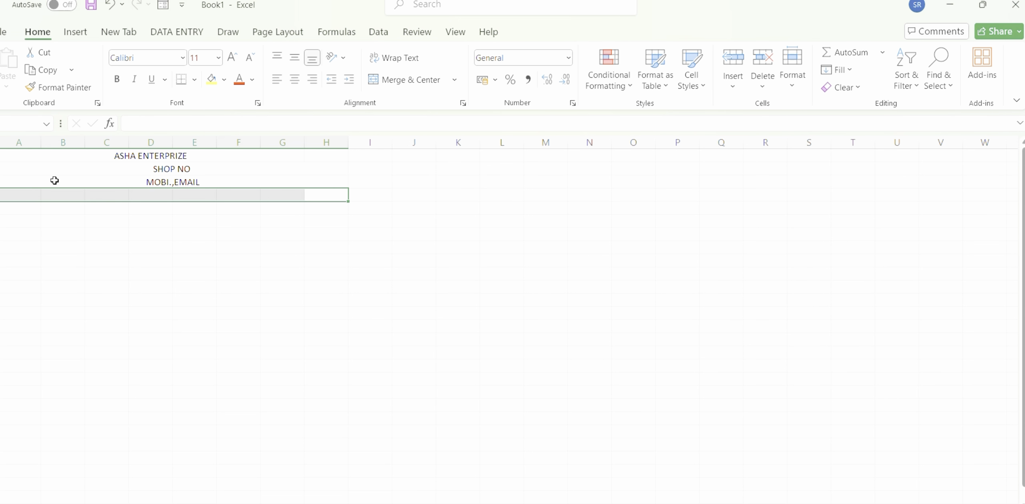
pyautogui.click(411, 80)
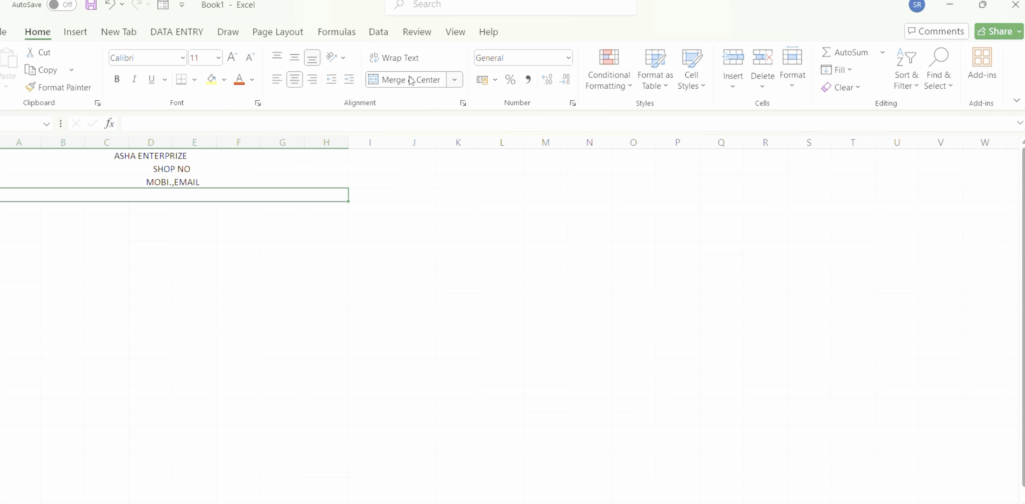
pyautogui.doubleClick(163, 194)
pyautogui.write('TA')
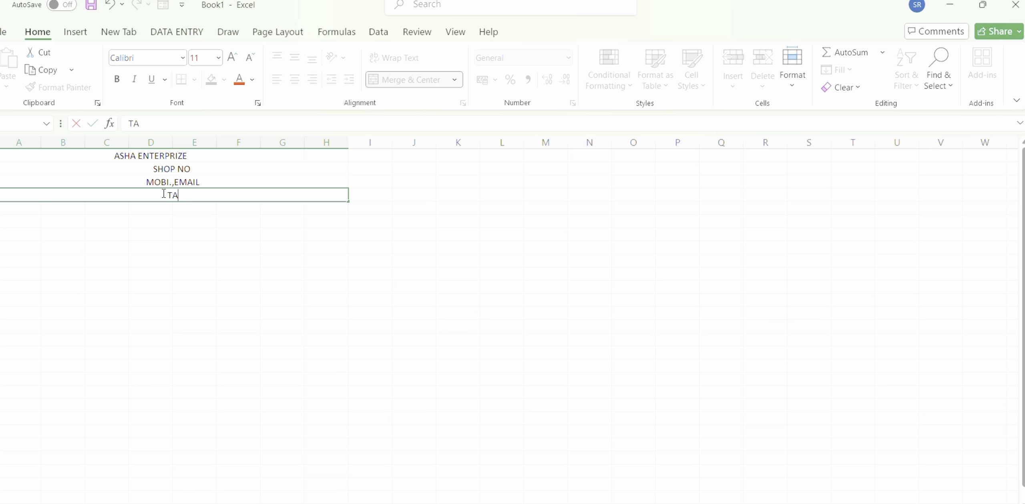
pyautogui.write('X INVOICE')
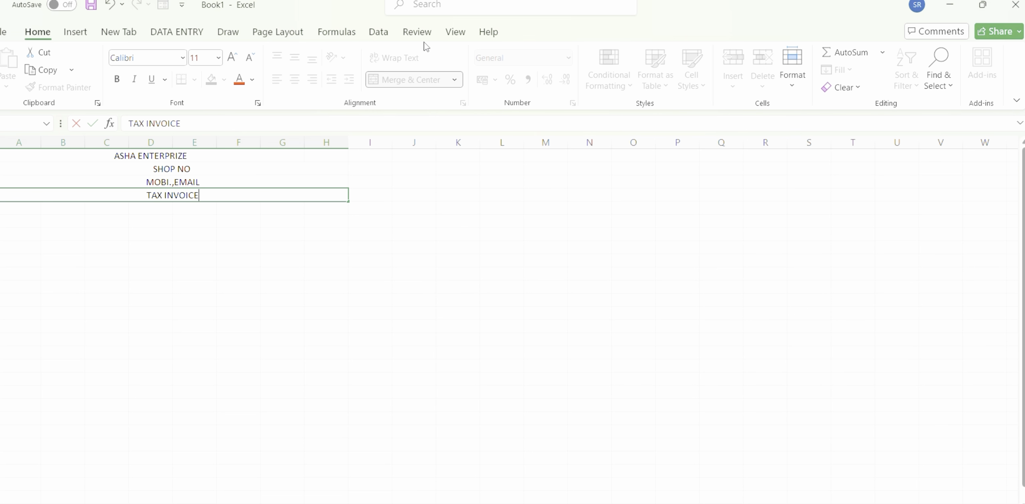
pyautogui.click(428, 20)
pyautogui.press('Return')
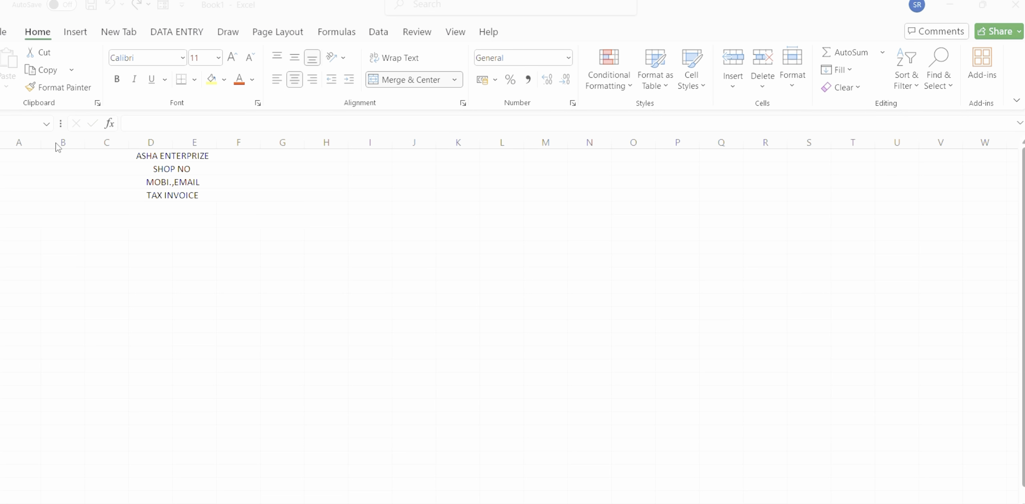
# Enter the labels NAME and INVOICE DATE in the merged A:B cells of rows 5 and 6.
pyautogui.click(32, 205)
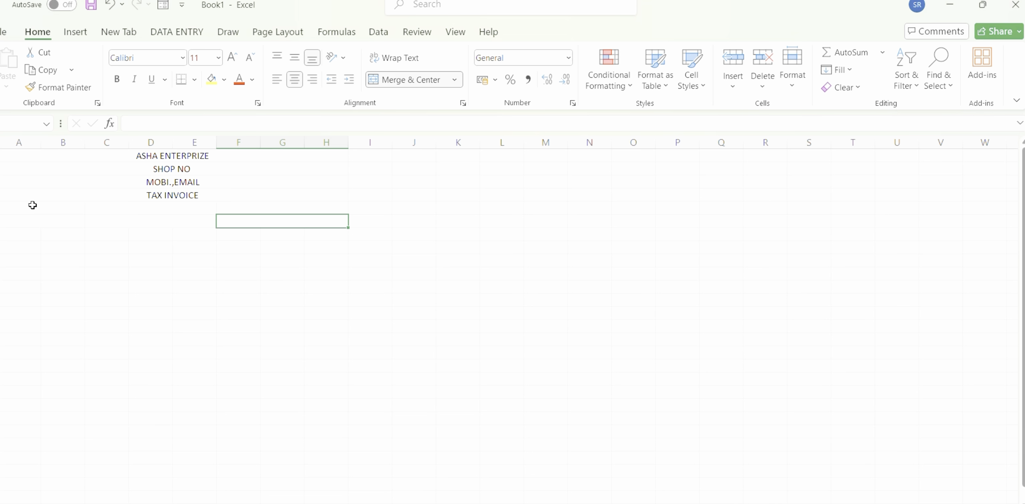
pyautogui.doubleClick(32, 205)
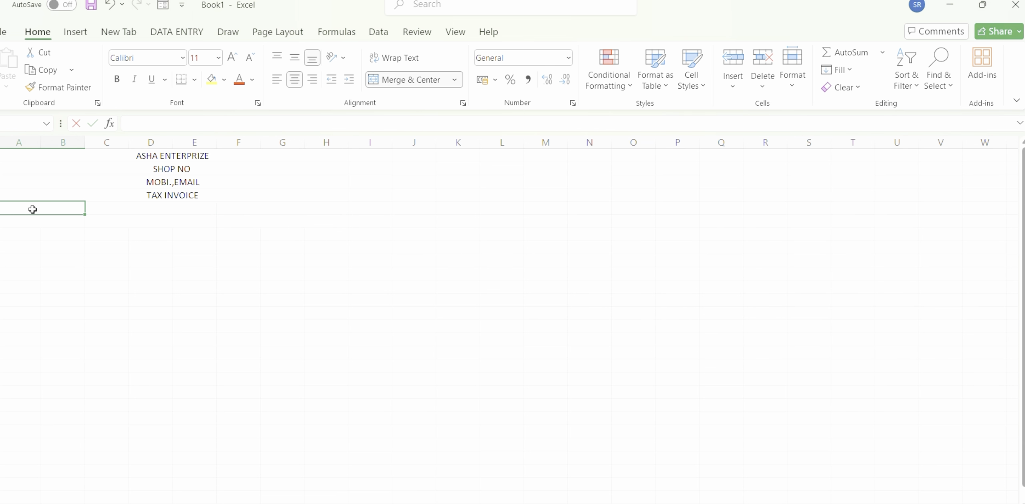
pyautogui.write('NAME')
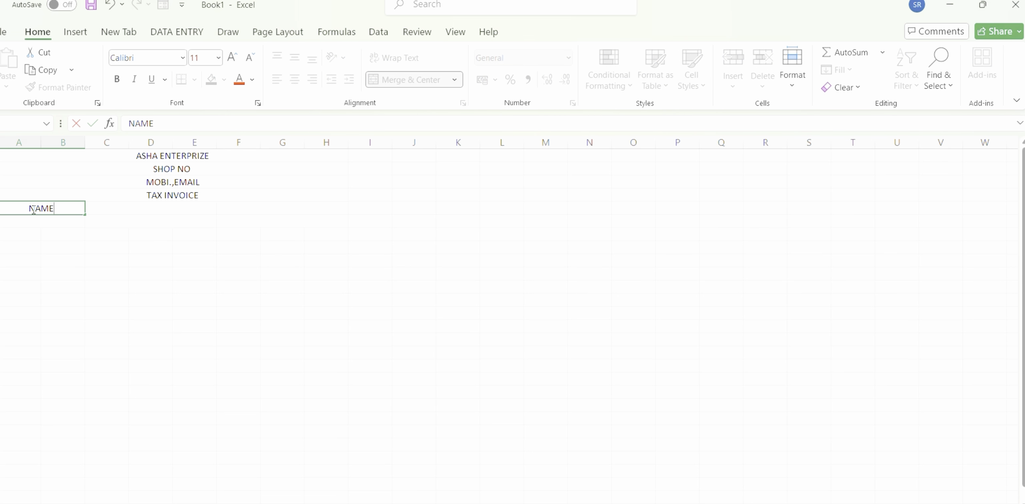
pyautogui.press('Return')
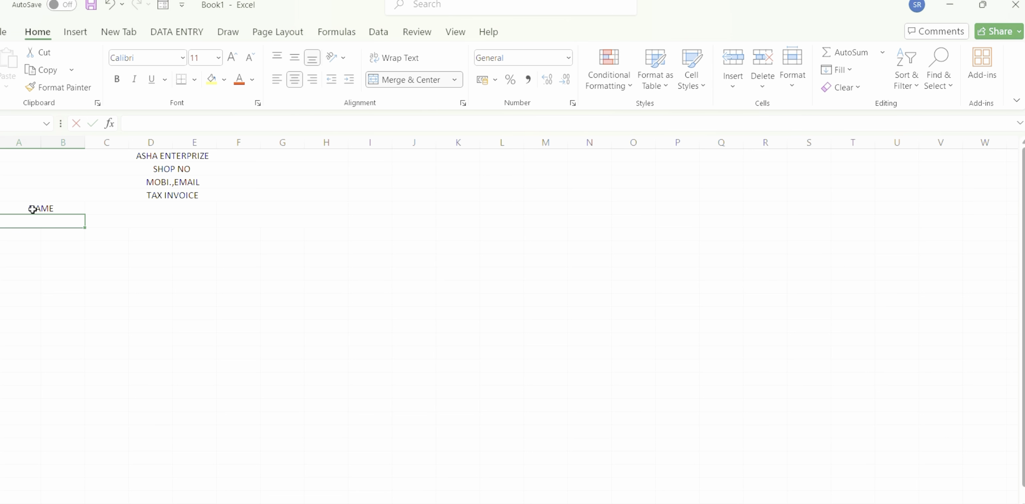
pyautogui.write('INVOICE')
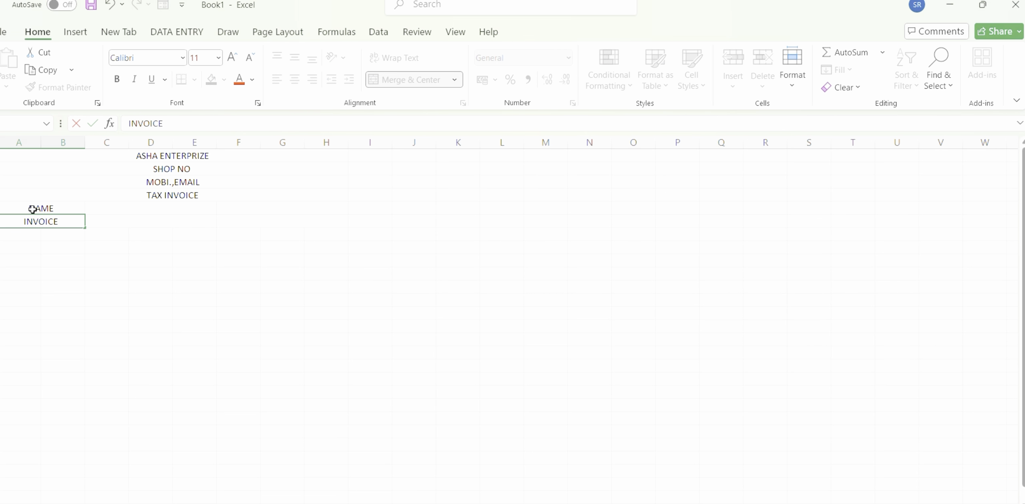
pyautogui.write(' DATE')
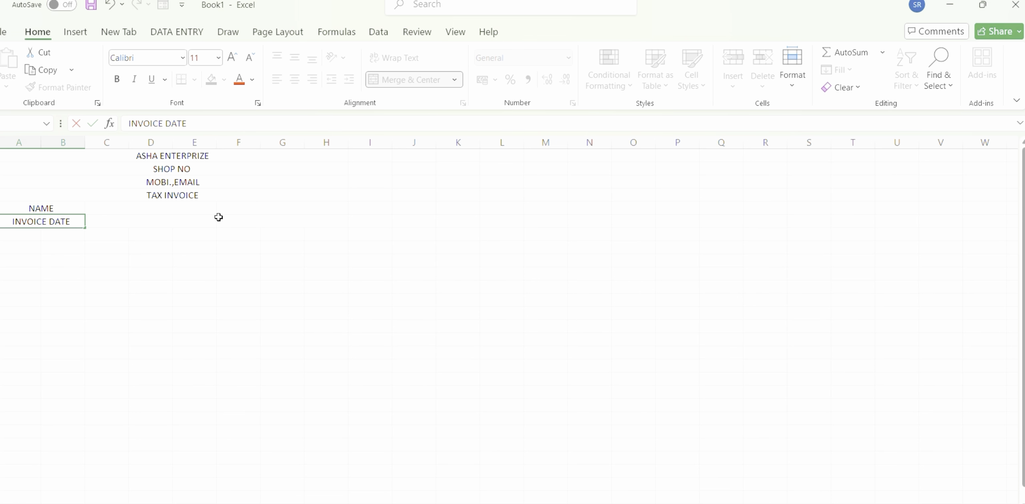
# Enter the label INVIOCE NO in the merged F:H cell of the NAME row.
pyautogui.click(273, 210)
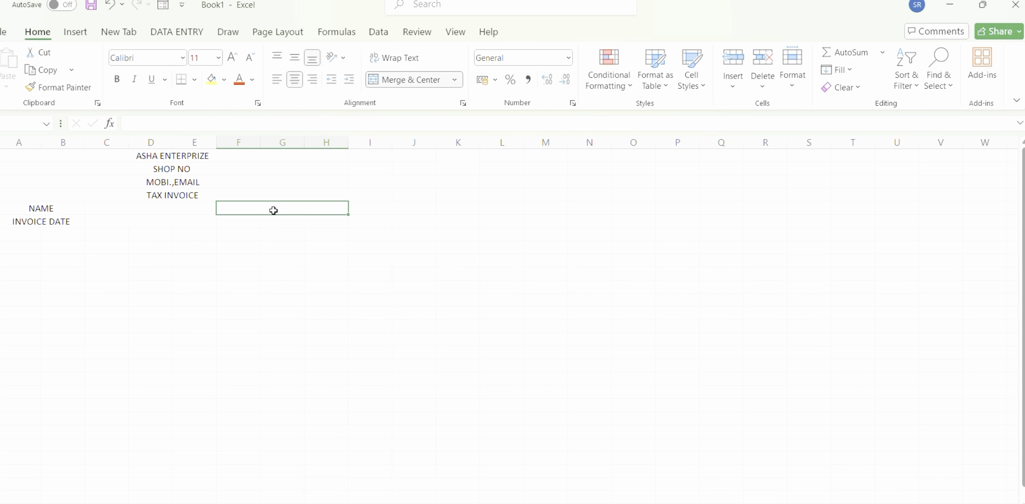
pyautogui.write('INVIOCE')
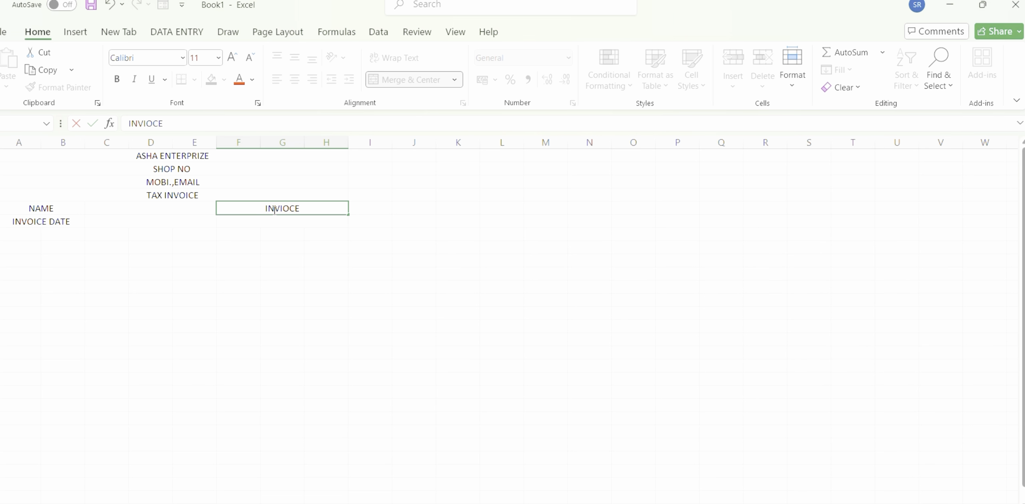
pyautogui.write(' NO')
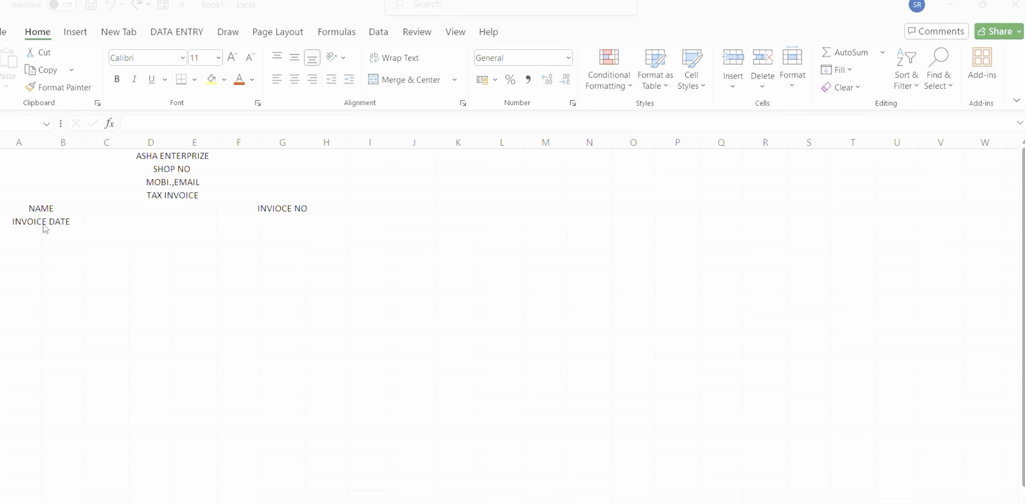
# Enter the column headings SL NO in A7 and DESCRIPTION OF FOODS in the merged B:E cell beside it.
pyautogui.click(22, 231)
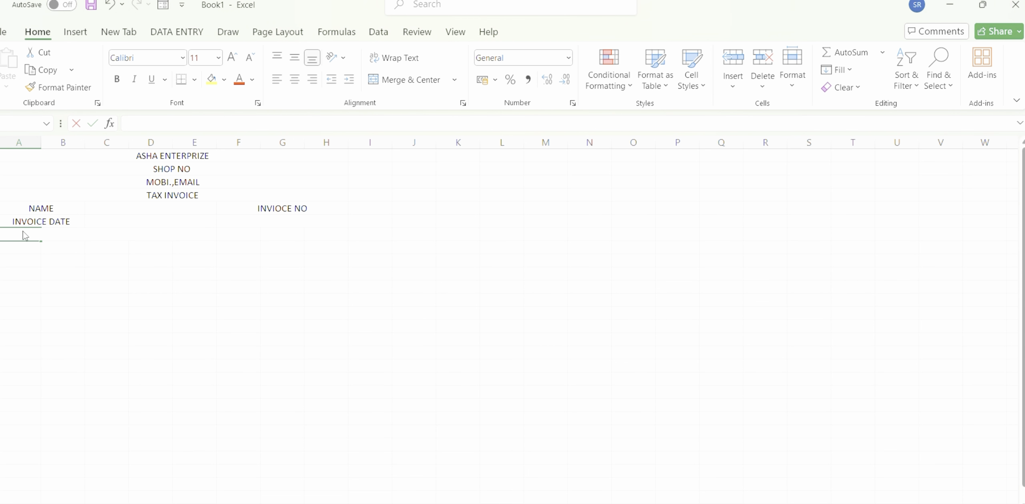
pyautogui.write('SL NO')
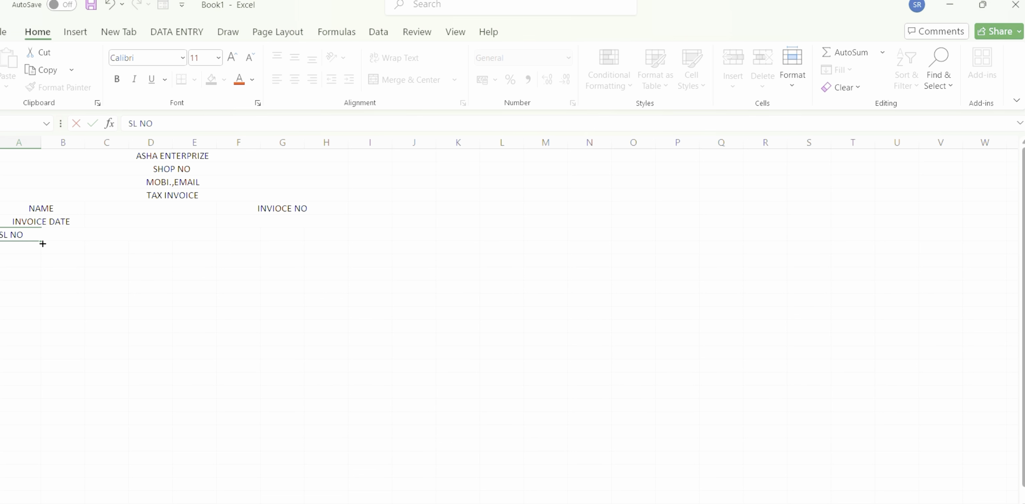
pyautogui.click(40, 244)
pyautogui.click(57, 236)
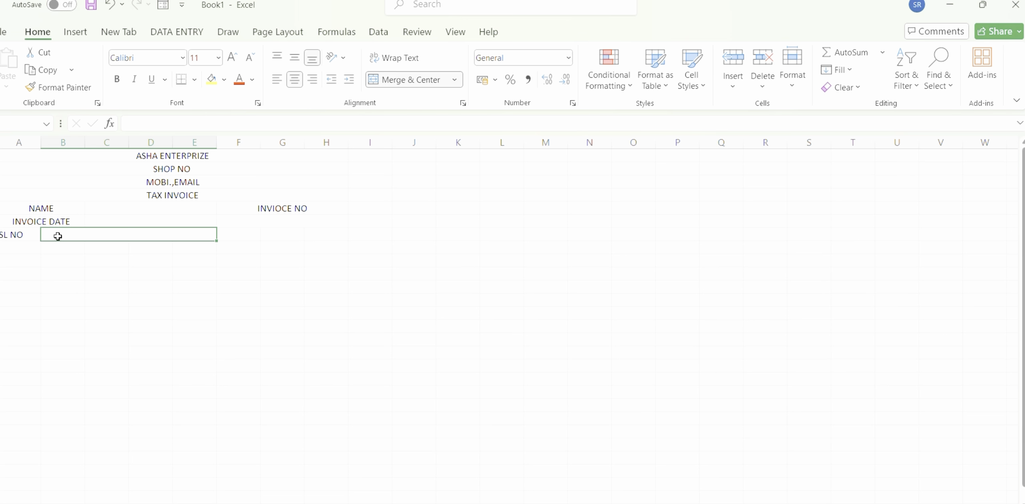
pyautogui.write('DE')
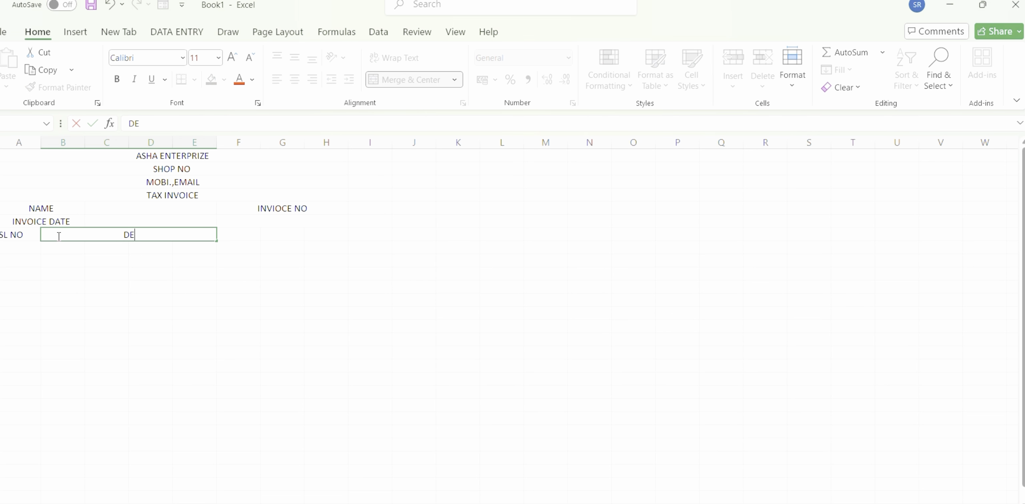
pyautogui.write('SCRIPTION O')
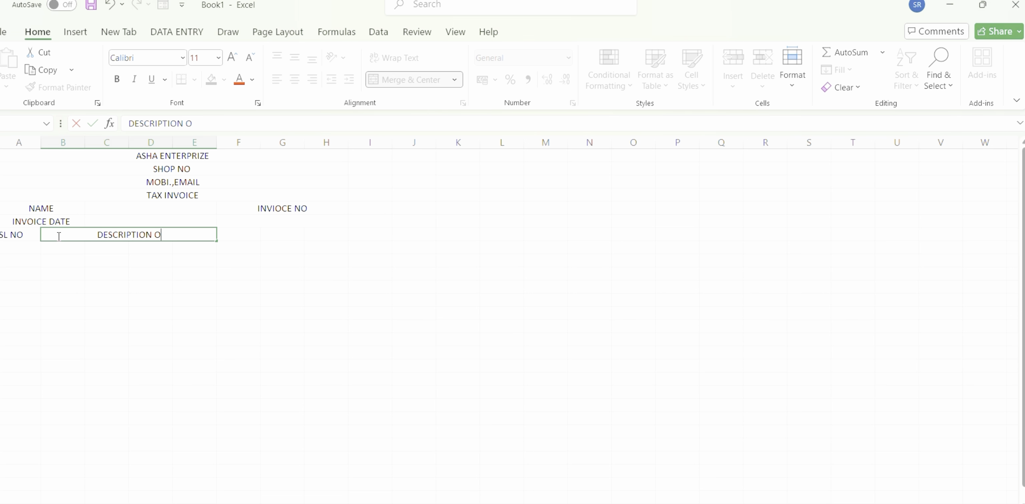
pyautogui.write('F FOODS')
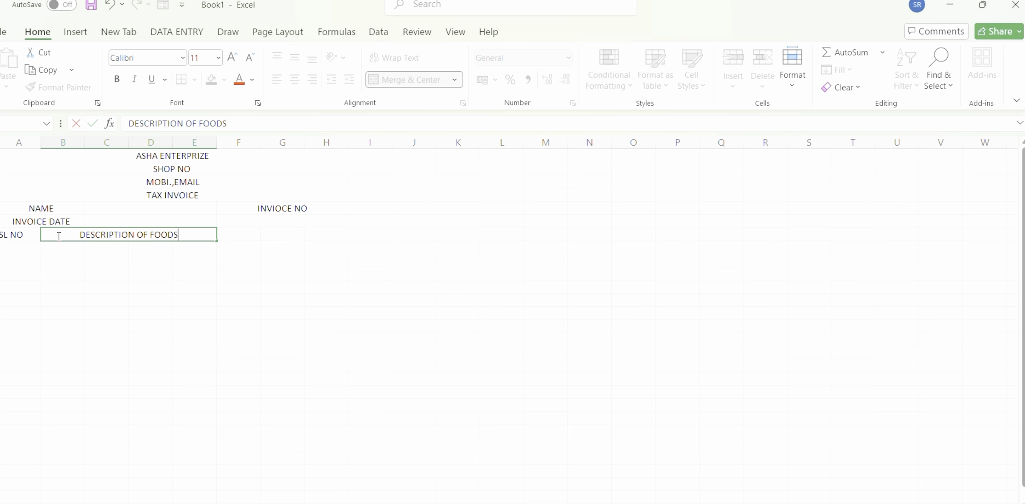
# Enter the column headings QUANTITY in F7 and RATE in G7.
pyautogui.click(235, 237)
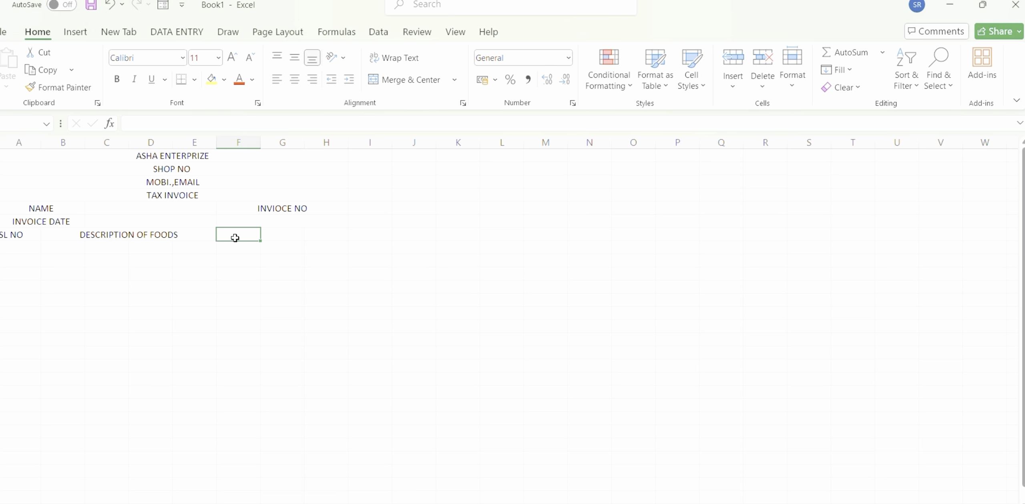
pyautogui.write('QUANTITY')
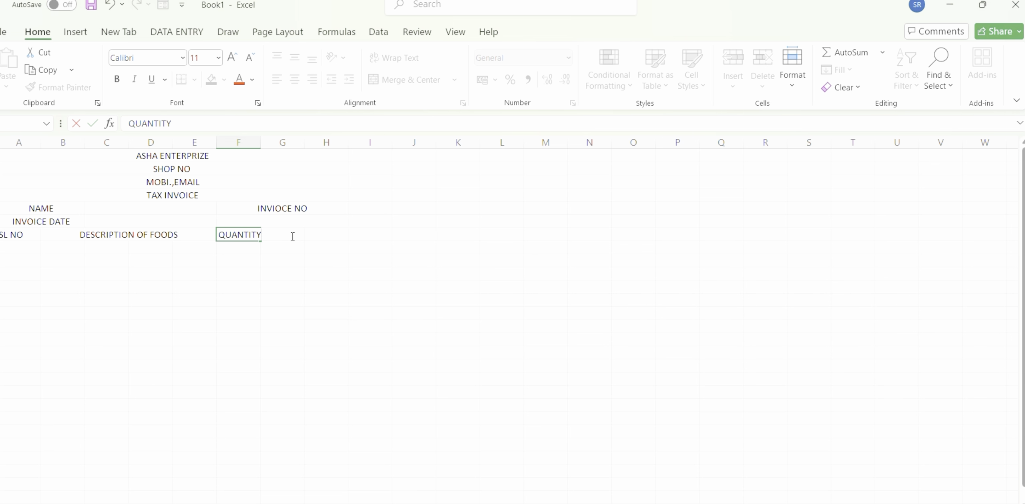
pyautogui.hotkey('shift', 'Home')
pyautogui.click(325, 235)
pyautogui.click(287, 234)
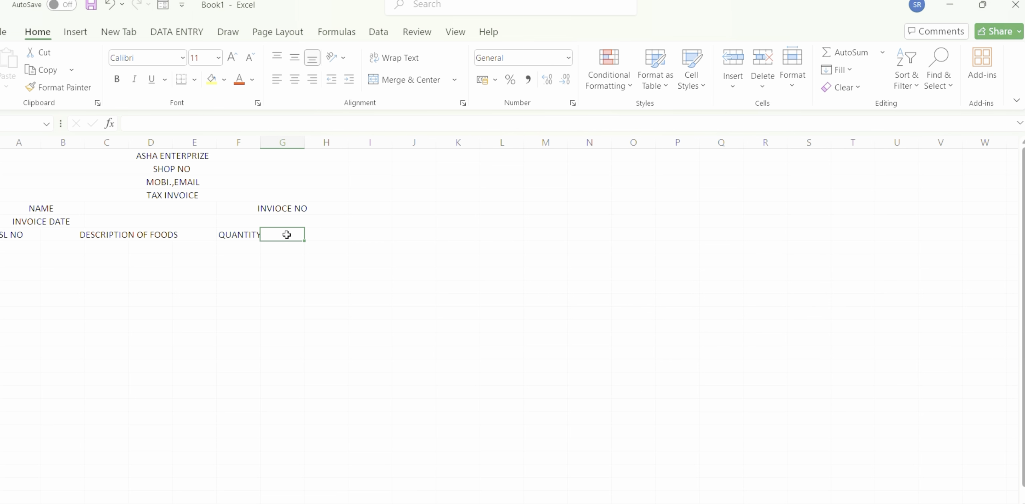
pyautogui.write('RATE')
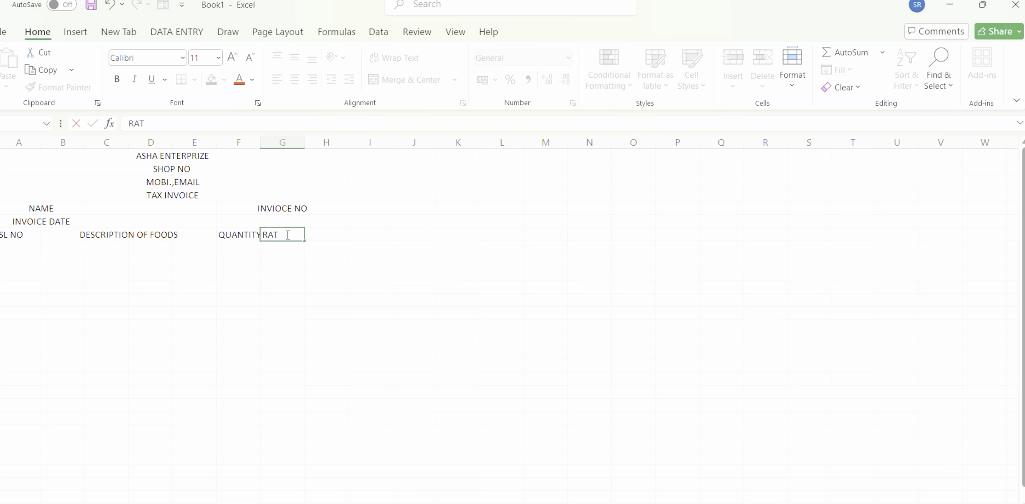
# Enter the column heading AMOUNT in cell H7 of the item table.
pyautogui.click(322, 234)
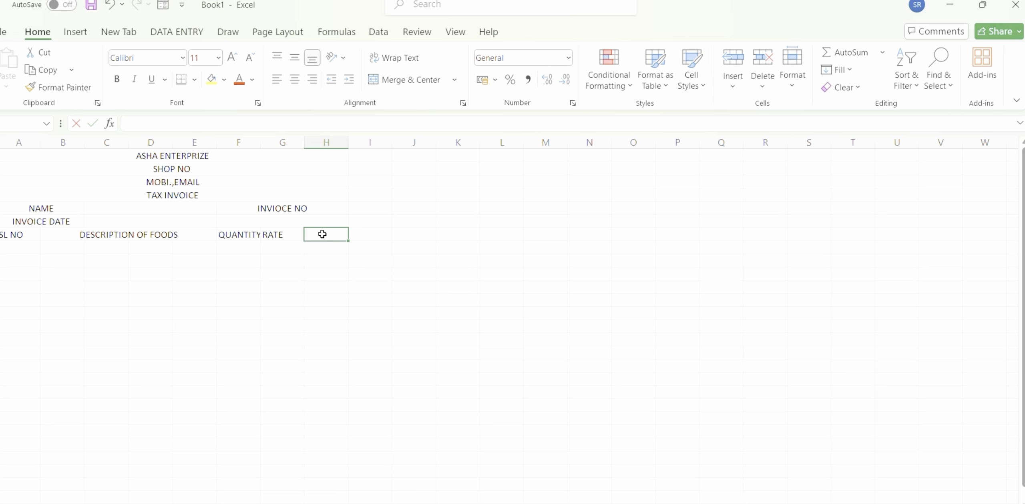
pyautogui.write('AMOUNT')
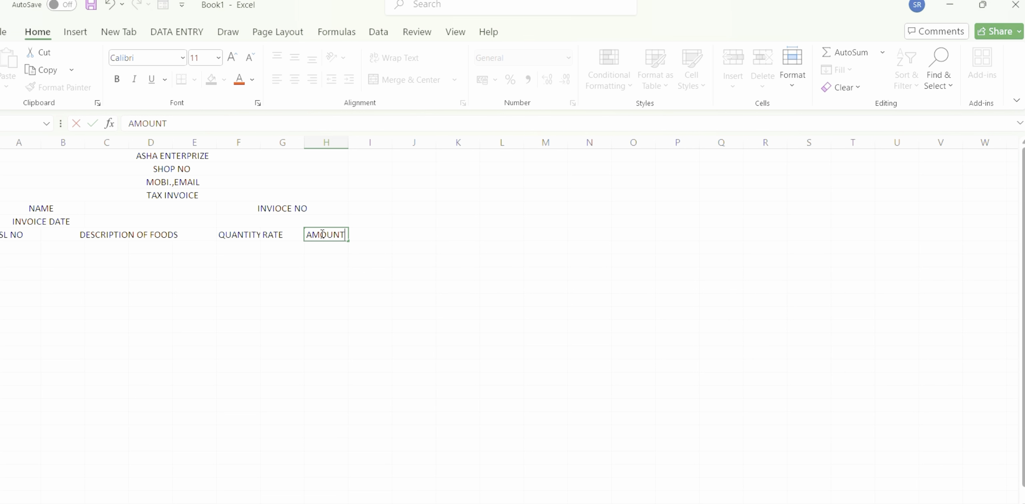
pyautogui.click(303, 140)
# Fit the widths of columns G and F to their RATE and QUANTITY headings.
pyautogui.doubleClick(304, 140)
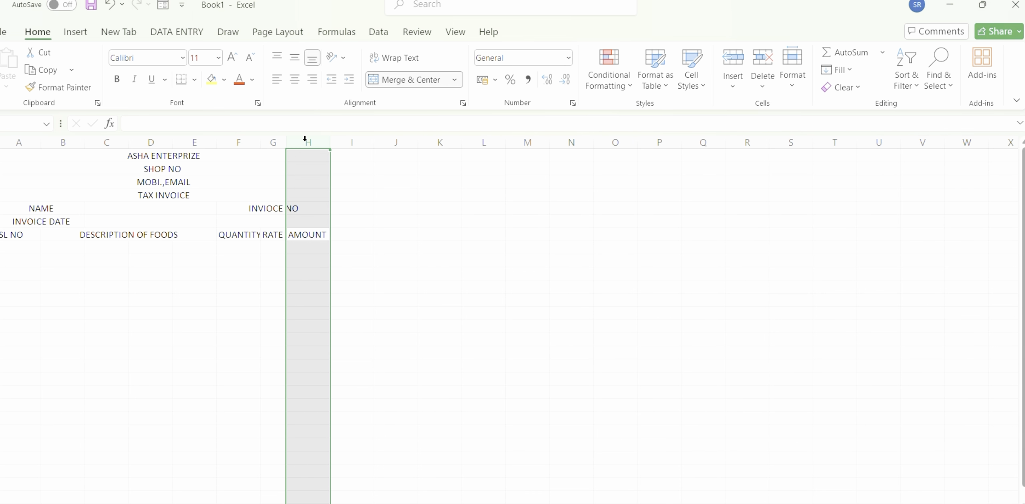
pyautogui.doubleClick(259, 141)
pyautogui.moveTo(288, 142); pyautogui.dragTo(289, 142)
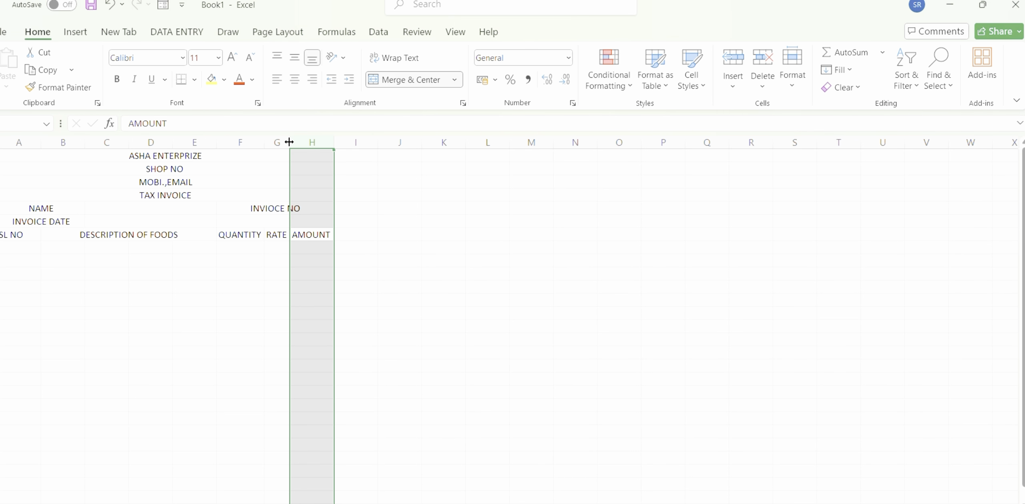
pyautogui.click(289, 142)
pyautogui.rightClick(288, 142)
pyautogui.press('Escape')
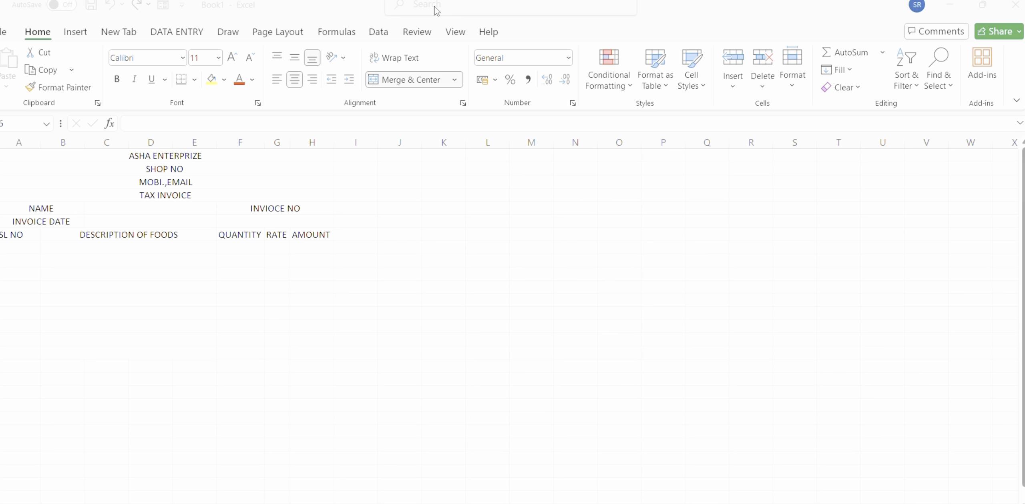
# Fill the SL NO column with the serial numbers 1 to 9 in cells A8 to A16.
pyautogui.click(20, 248)
pyautogui.write('1')
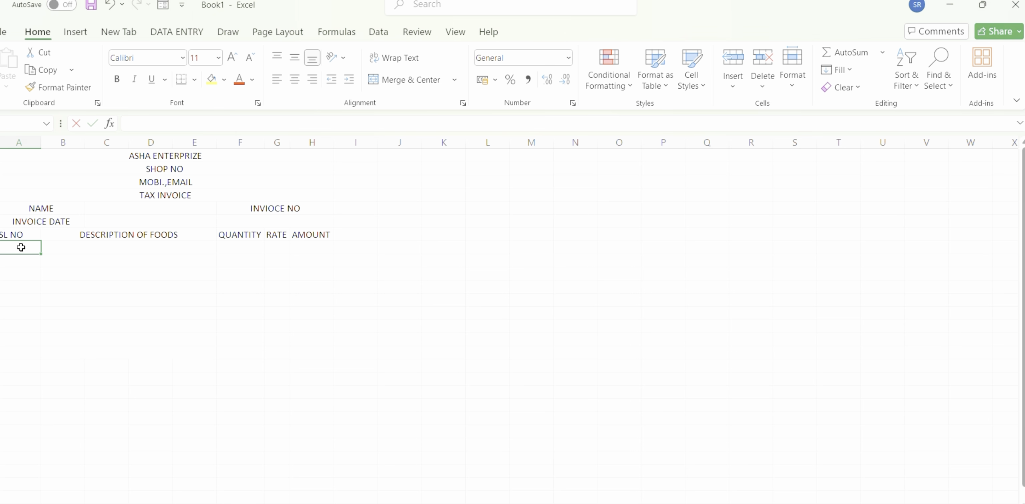
pyautogui.press('Return')
pyautogui.write('2')
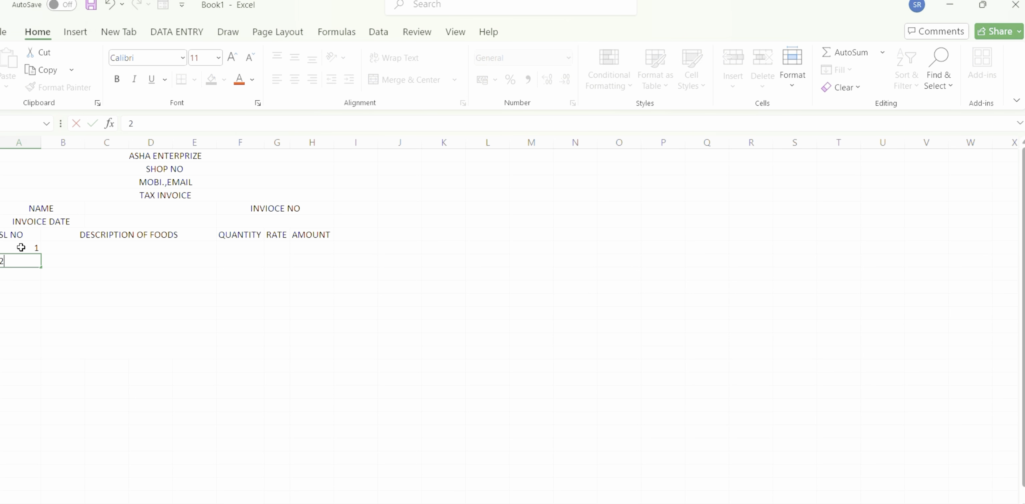
pyautogui.press('Return')
pyautogui.write('3')
pyautogui.press('Return')
pyautogui.write('4')
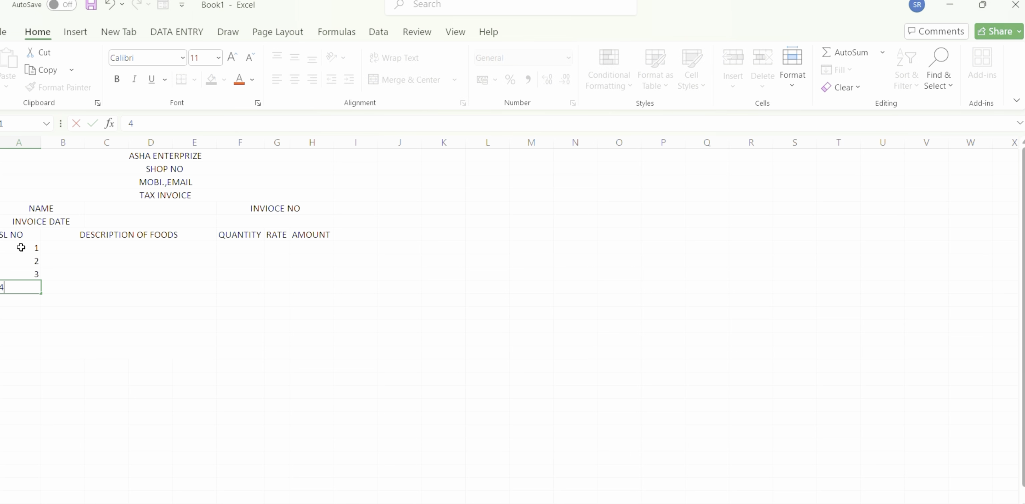
pyautogui.press('Return')
pyautogui.write('5')
pyautogui.press('Return')
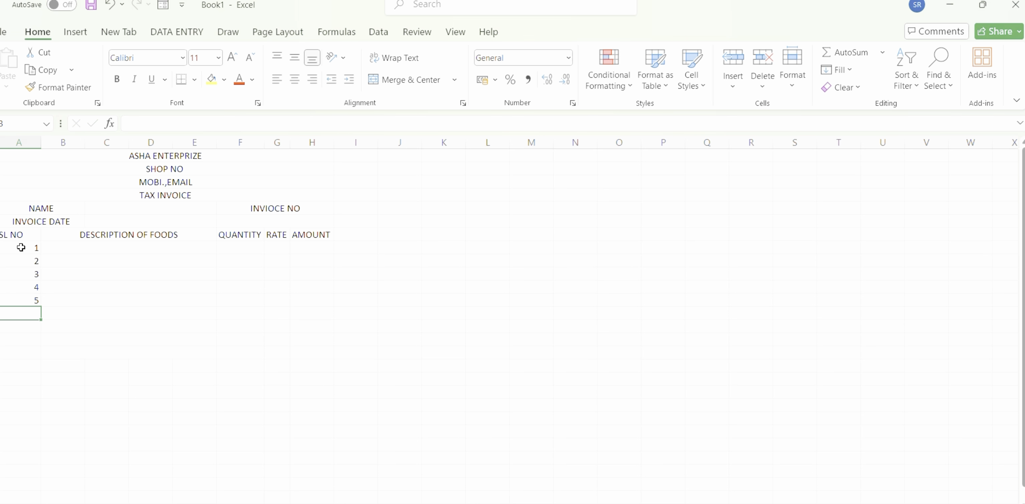
pyautogui.write('6')
pyautogui.press('Return')
pyautogui.write('7')
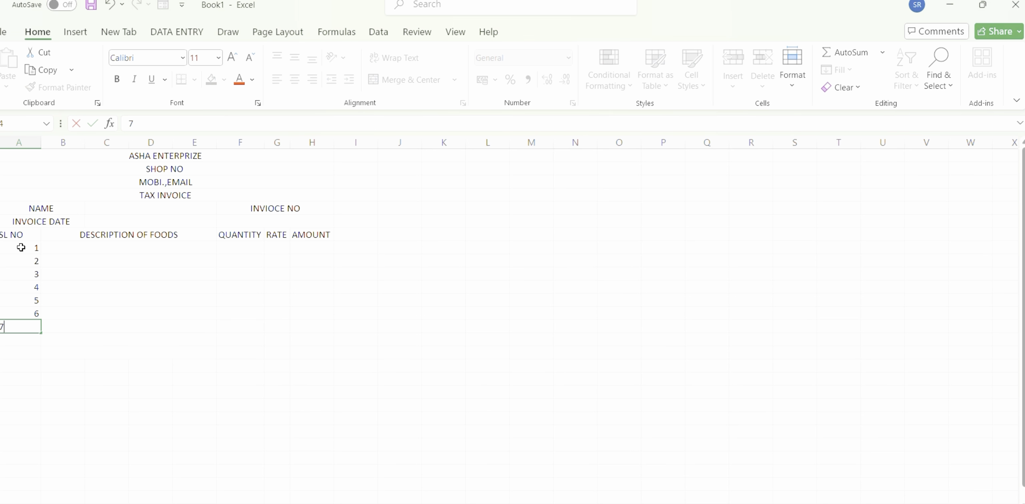
pyautogui.press('Return')
pyautogui.write('8')
pyautogui.press('Return')
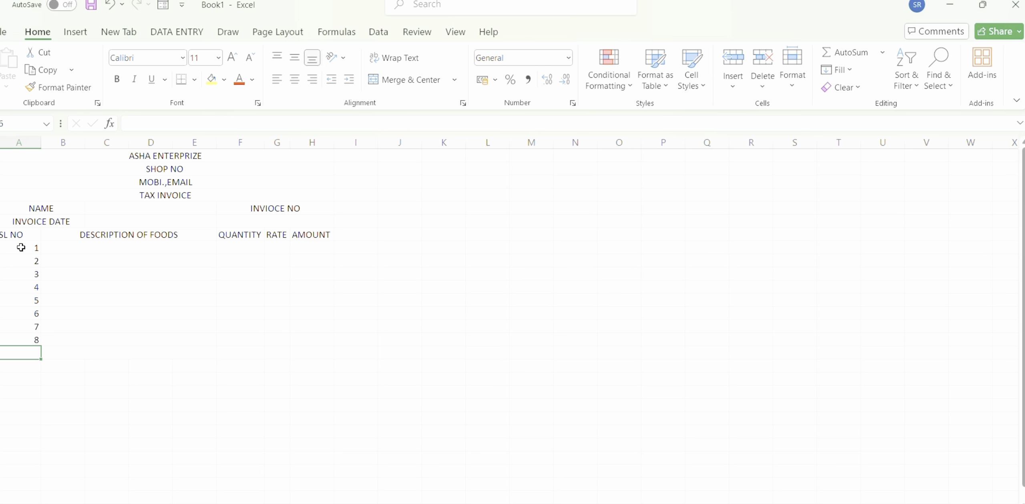
pyautogui.write('9')
# Enter the item descriptions CPU, MOUSE, KEYBOARD and RAM in the merged B:E cells for serial numbers 1 to 4.
pyautogui.click(83, 243)
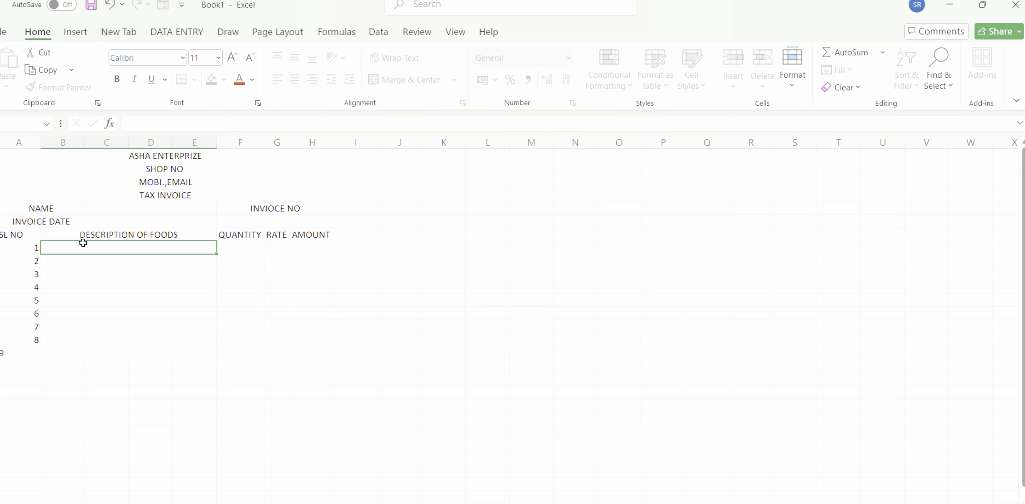
pyautogui.write('CPU')
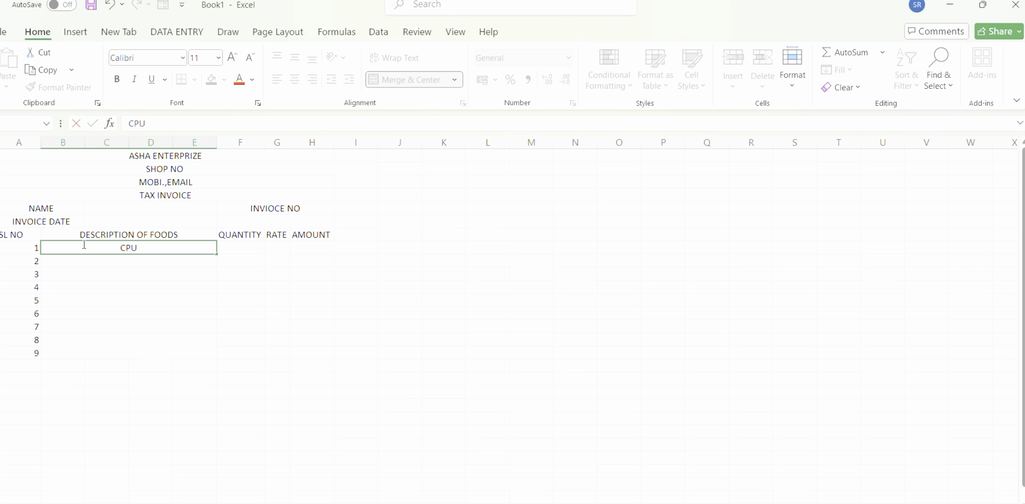
pyautogui.press('Return')
pyautogui.write('MO')
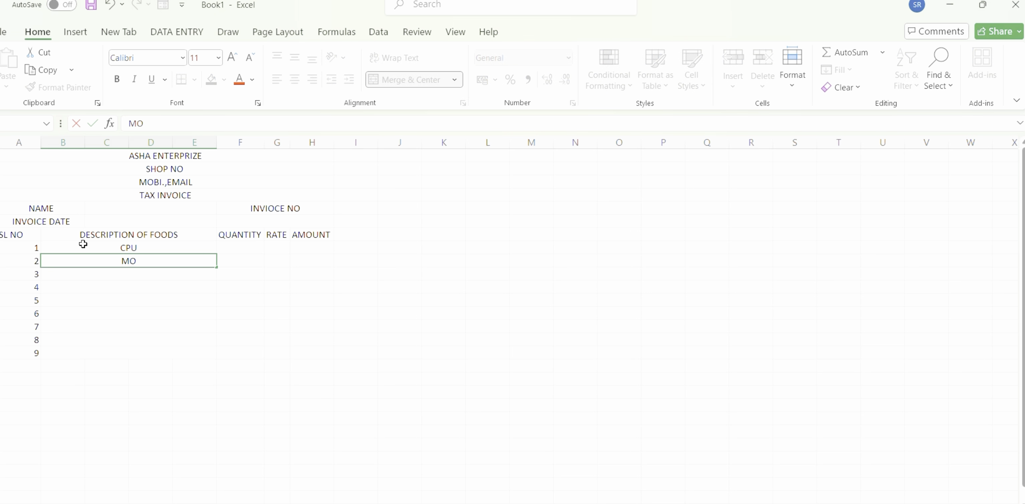
pyautogui.write('USE')
pyautogui.press('Return')
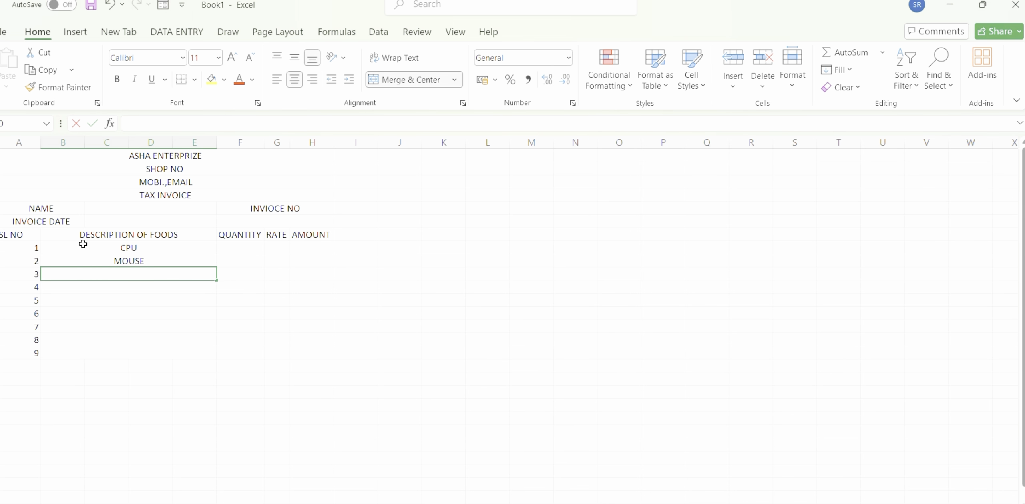
pyautogui.write('KEYBOAR')
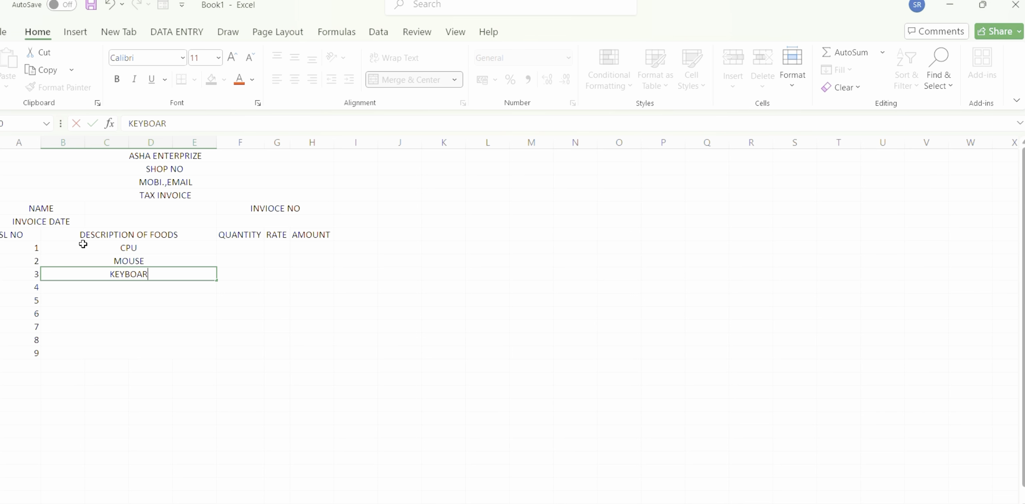
pyautogui.write('D')
pyautogui.press('Return')
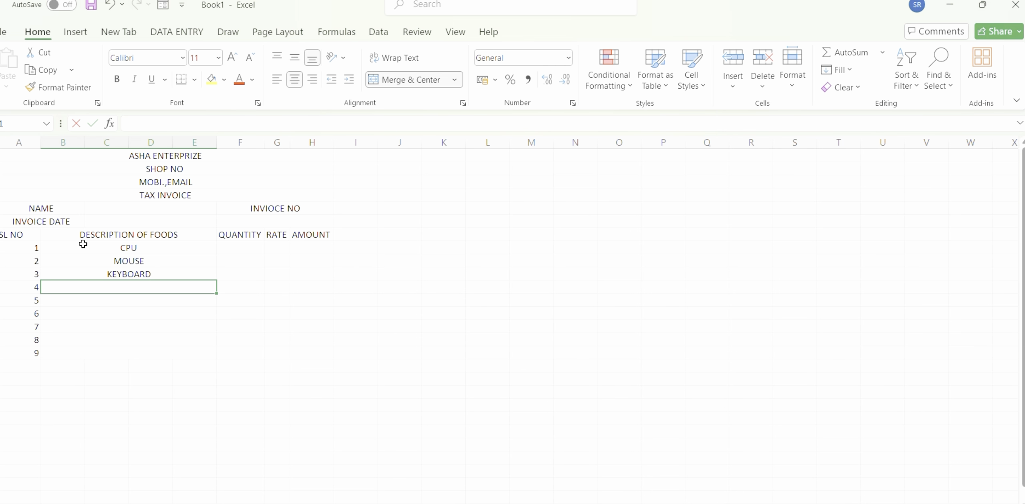
pyautogui.write('RAM')
pyautogui.press('Return')
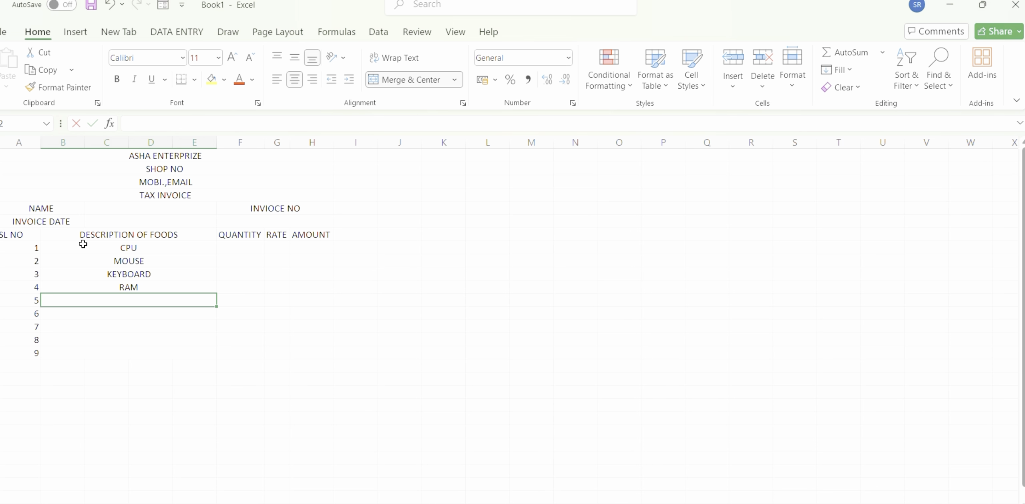
# Enter the item descriptions MONITER, ROM and PANDRIVE for serial numbers 5 to 7.
pyautogui.write('MONITER')
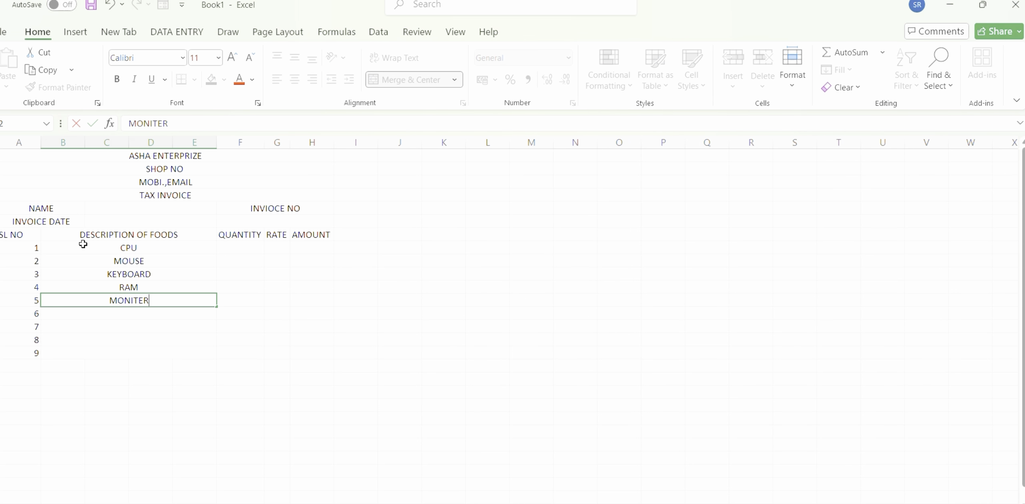
pyautogui.press('Return')
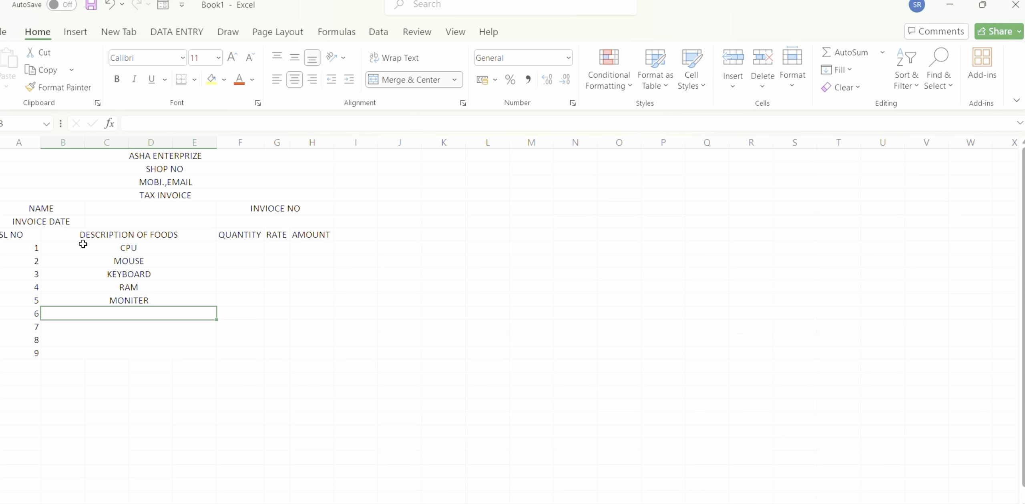
pyautogui.write('ROM')
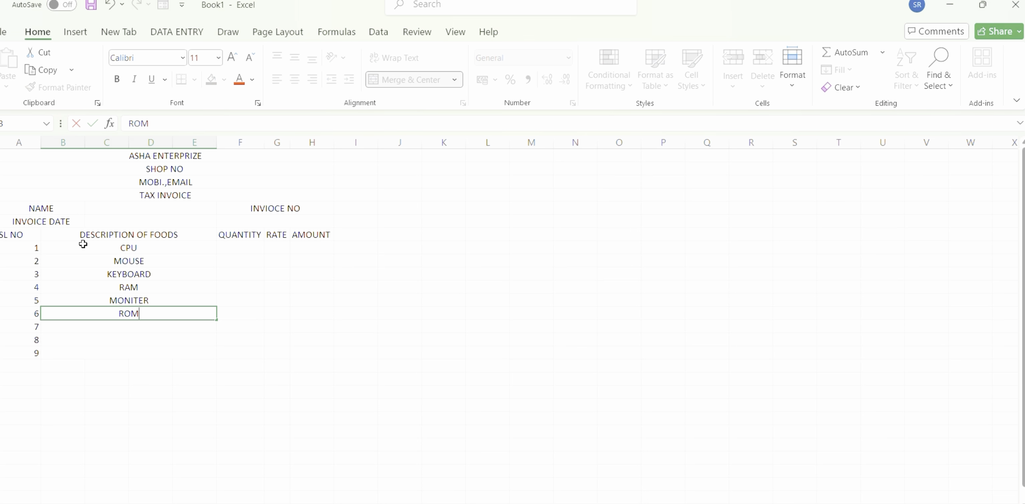
pyautogui.press('Return')
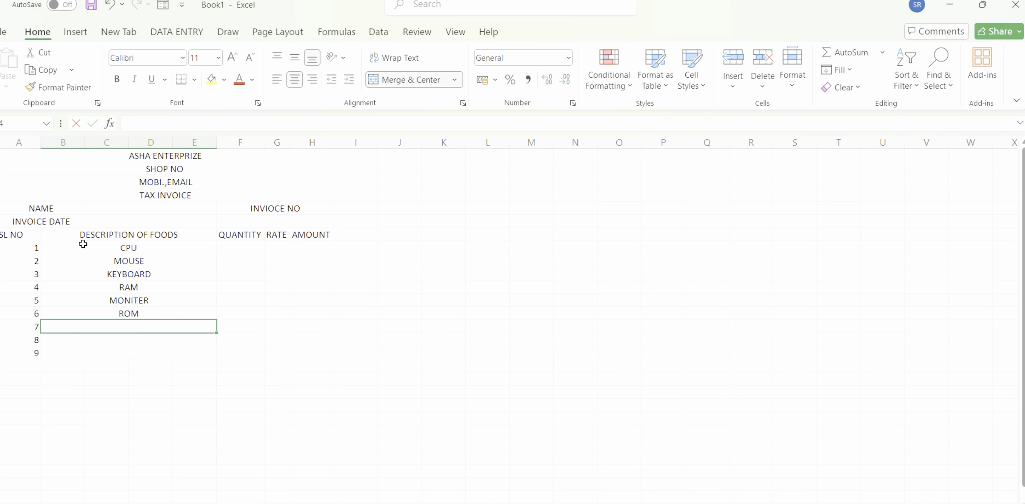
pyautogui.write('PANDE')
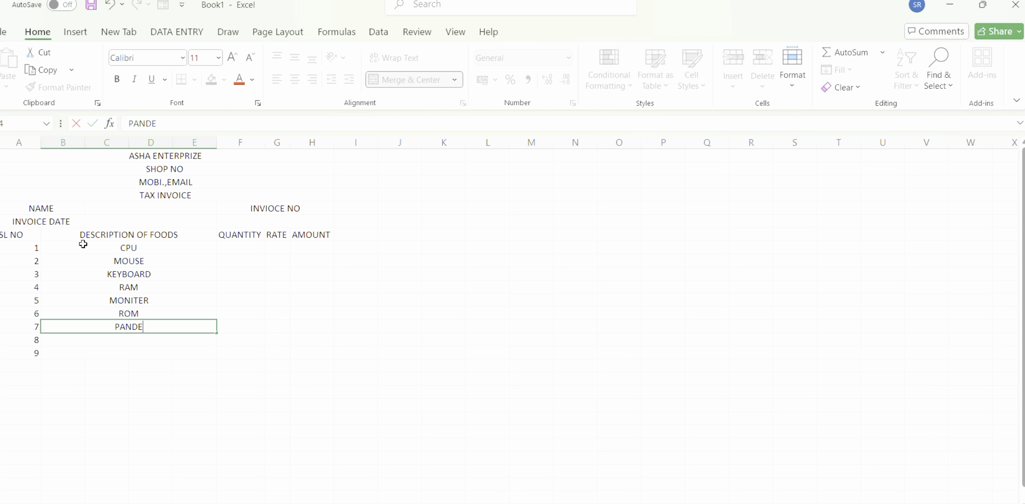
pyautogui.press('BackSpace')
pyautogui.write('RIVE')
pyautogui.press('Return')
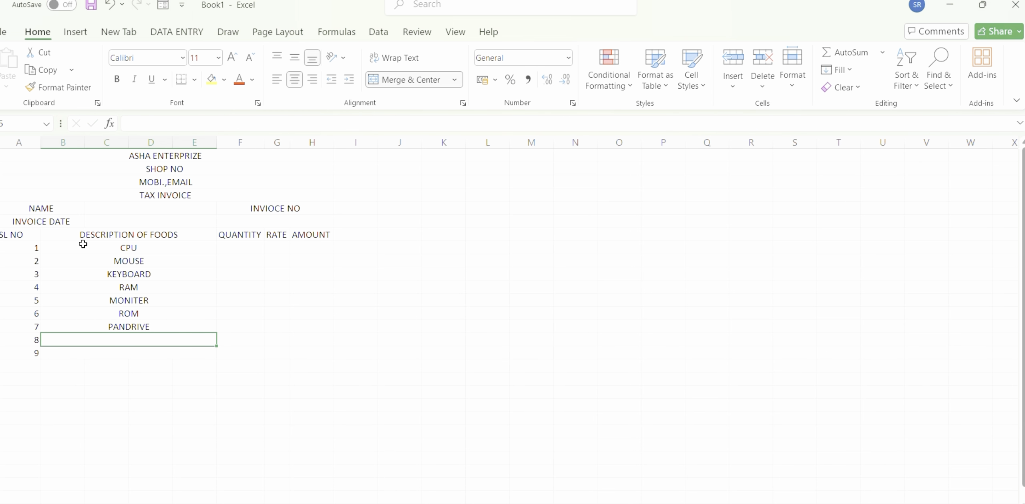
# Enter the item descriptions MADARBOARD and LED for serial numbers 8 and 9.
pyautogui.write('MAD')
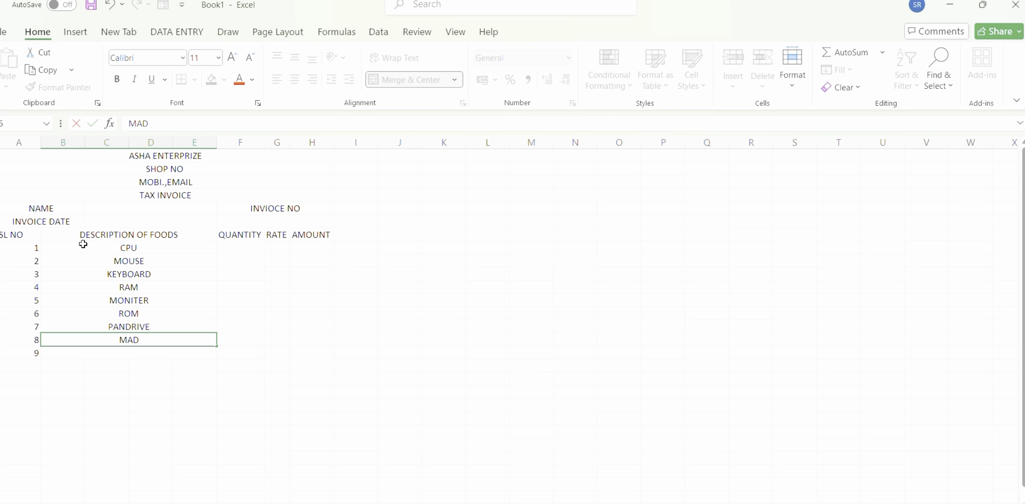
pyautogui.write('ARBOARD')
pyautogui.press('Return')
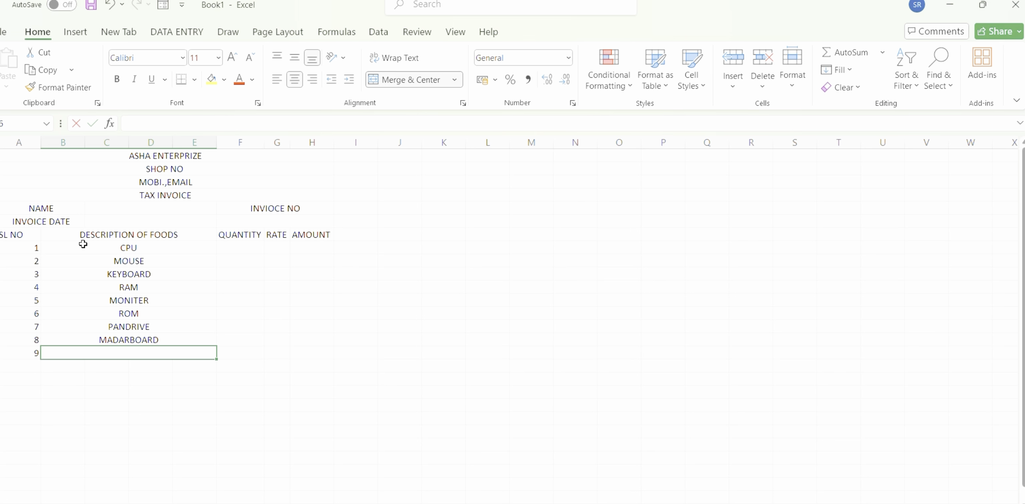
pyautogui.write('P')
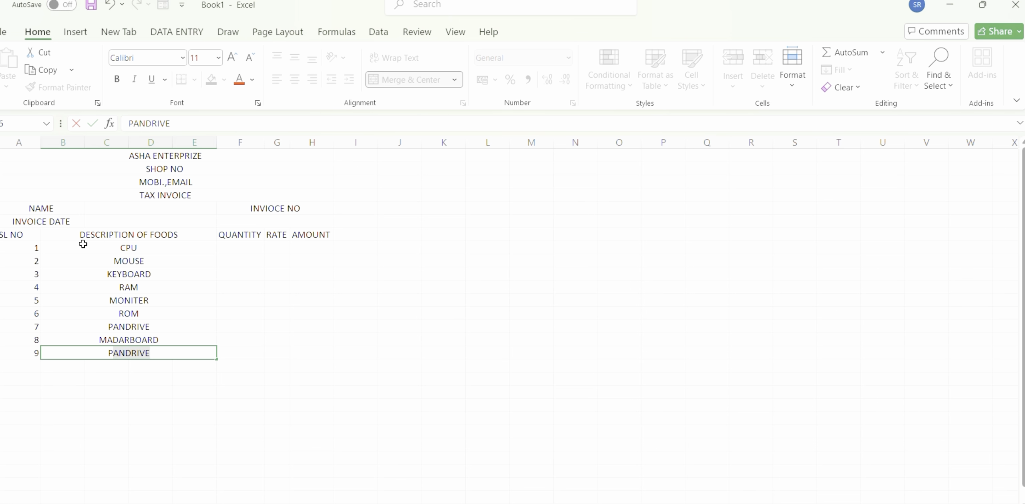
pyautogui.press('BackSpace')
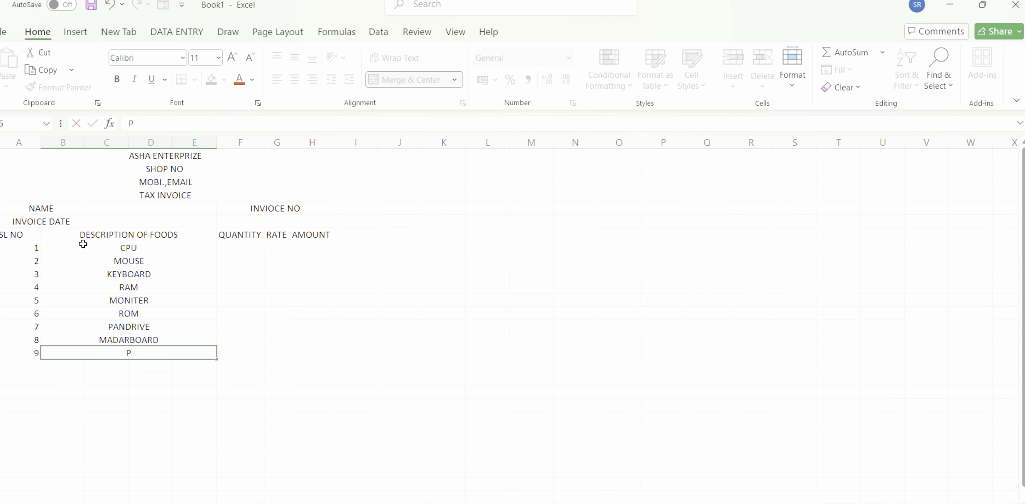
pyautogui.press('BackSpace')
pyautogui.write('LED')
# Enter the quantities 5, 6, 8, 9 and 2 in F8 to F12 for the items CPU through MONITER.
pyautogui.click(228, 247)
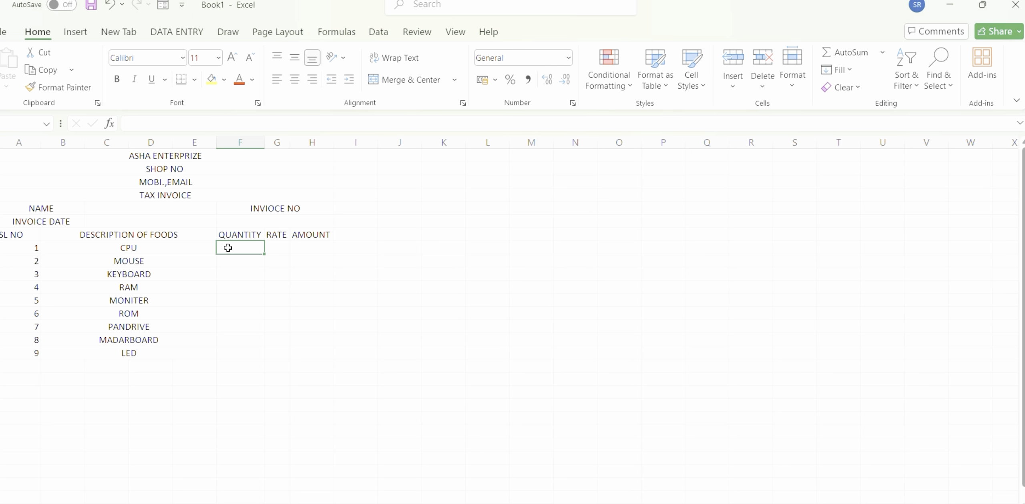
pyautogui.write('5')
pyautogui.press('Return')
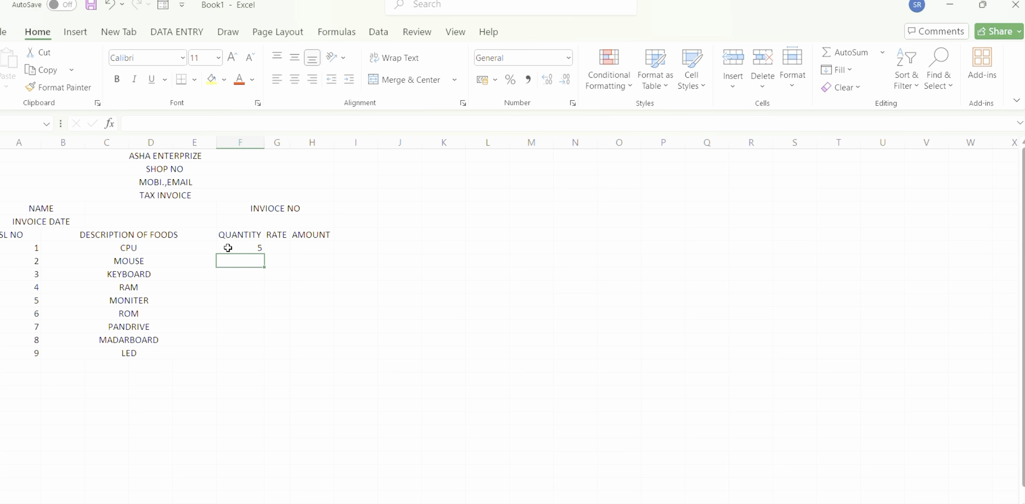
pyautogui.write('6')
pyautogui.press('Return')
pyautogui.write('8')
pyautogui.press('Return')
pyautogui.write('9')
pyautogui.press('Return')
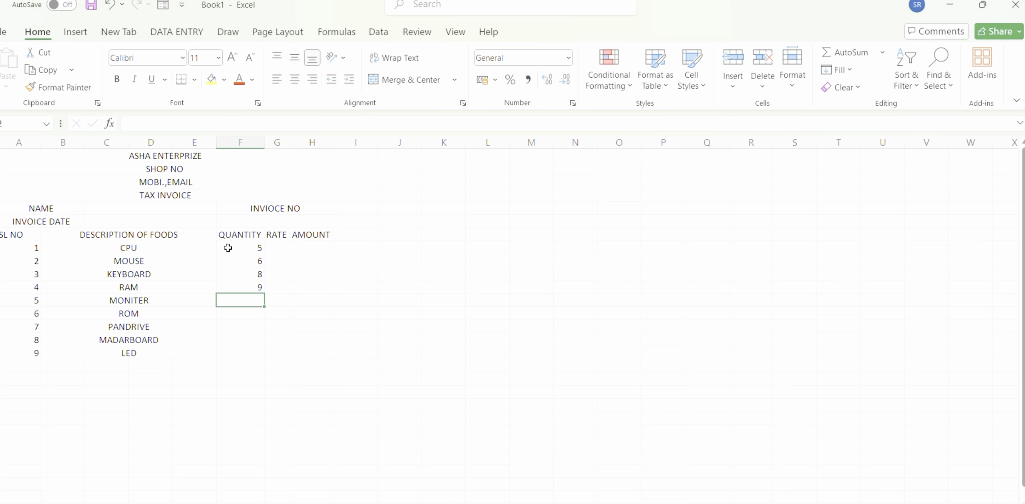
pyautogui.write('2')
pyautogui.press('Return')
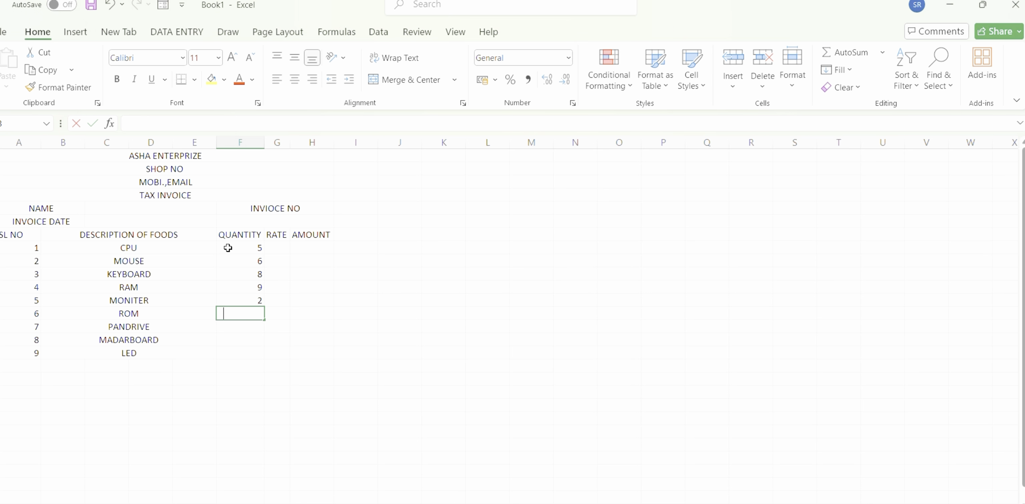
# Enter the quantities 4, 6, 8 and 5 in F13 to F16 for the items ROM through LED.
pyautogui.write('4')
pyautogui.press('Return')
pyautogui.write('6')
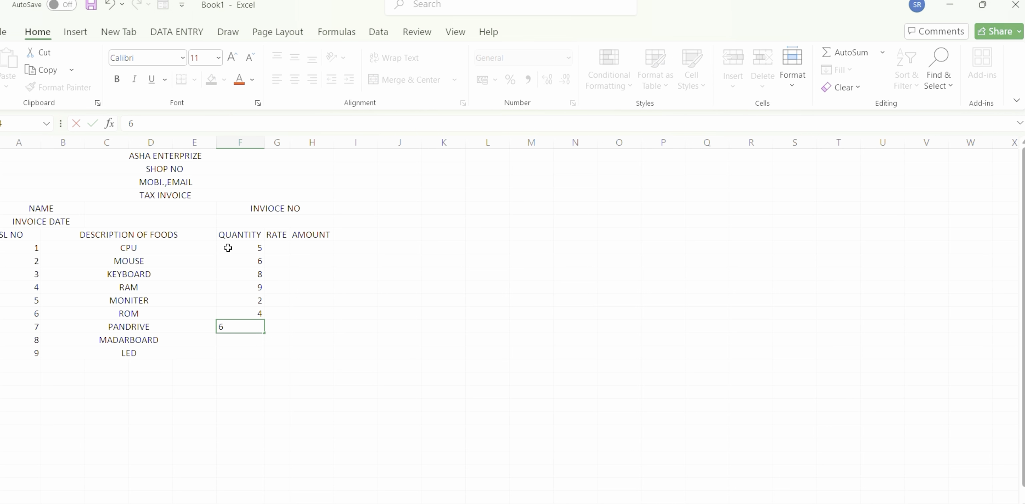
pyautogui.press('Return')
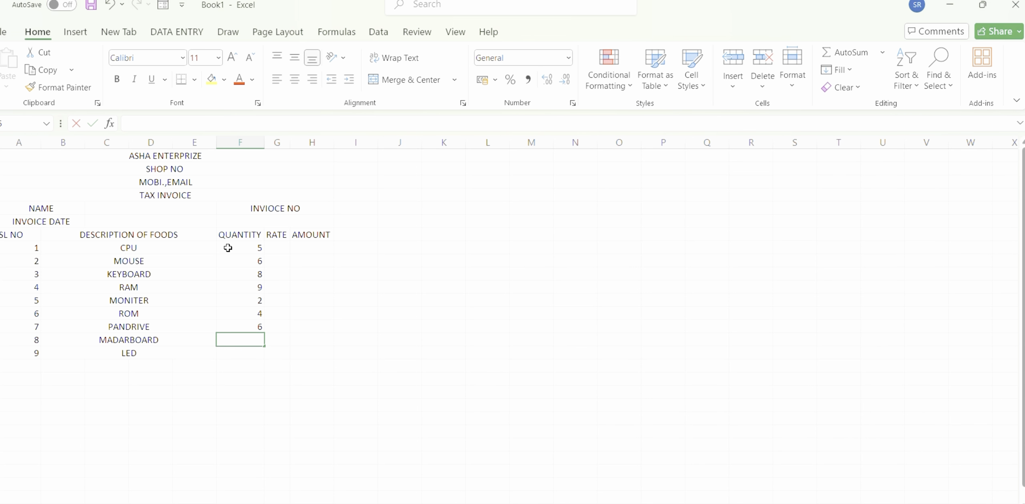
pyautogui.write('8')
pyautogui.press('Return')
pyautogui.write('5')
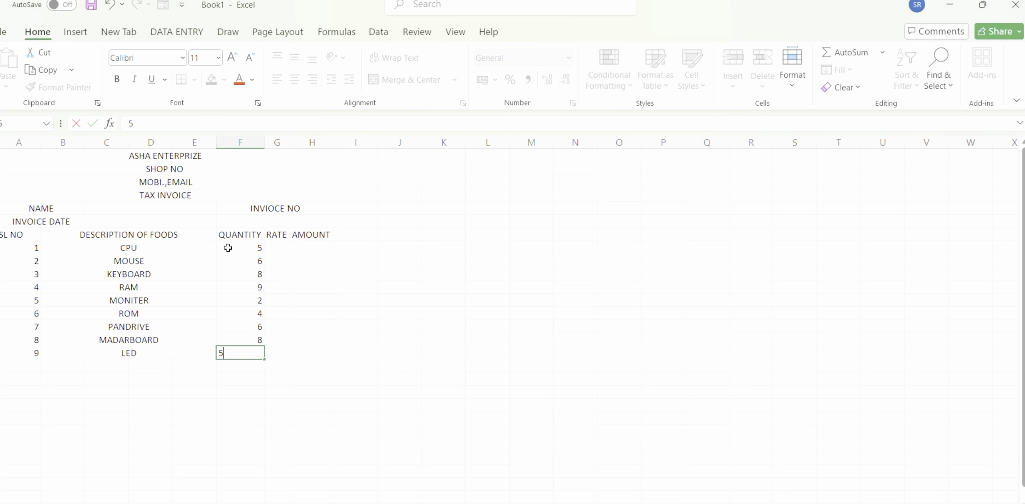
# Enter the rates 100, 500, 900, 400 and 600 in G8 to G12 for the items CPU through MONITER.
pyautogui.click(283, 244)
pyautogui.write('100')
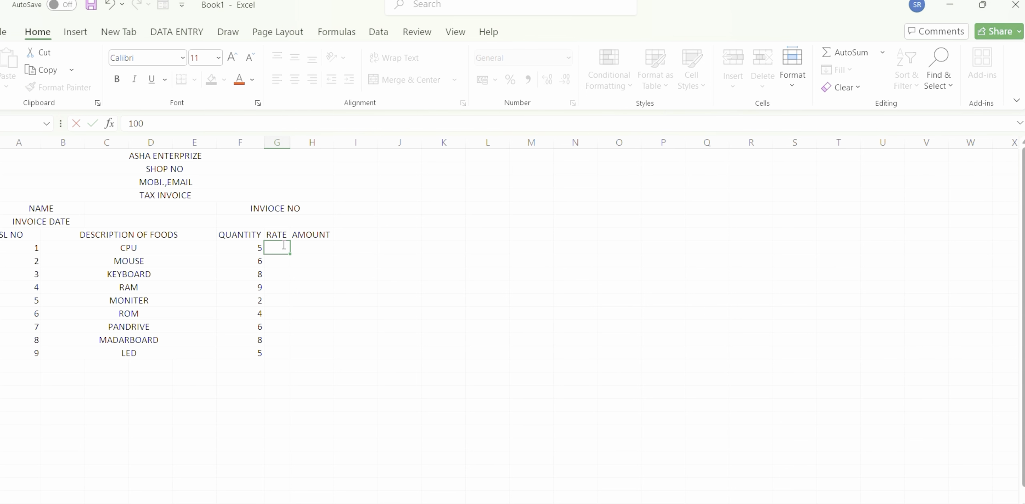
pyautogui.press('Return')
pyautogui.write('500')
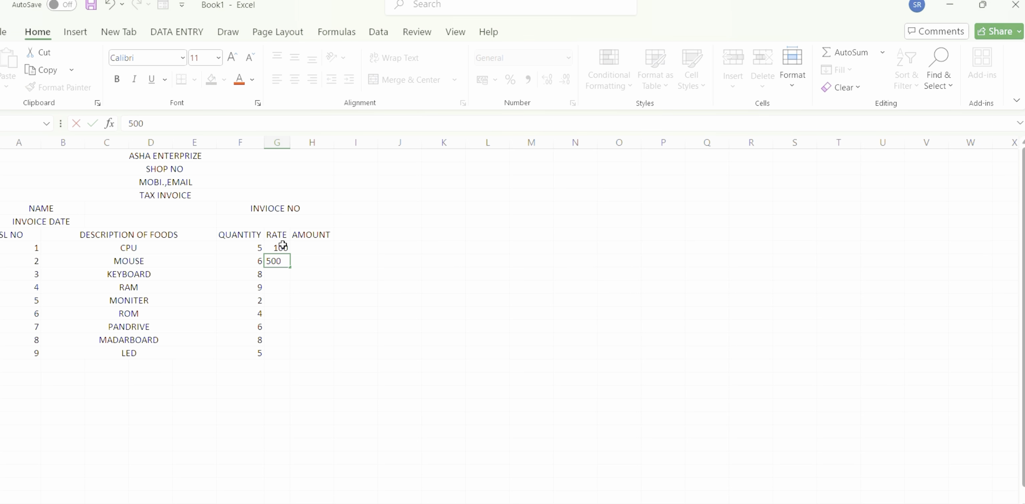
pyautogui.press('Return')
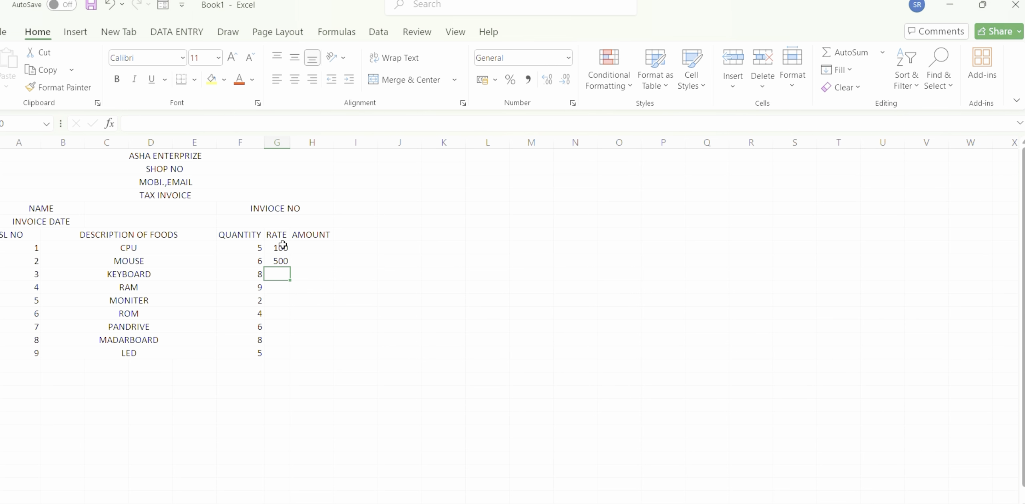
pyautogui.write('900')
pyautogui.press('Return')
pyautogui.write('400')
pyautogui.press('Return')
pyautogui.write('600')
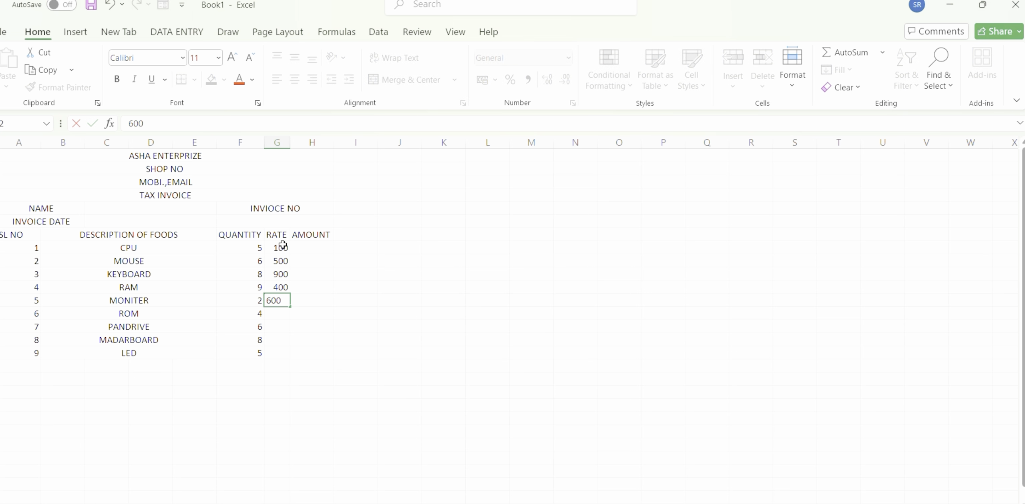
pyautogui.press('Return')
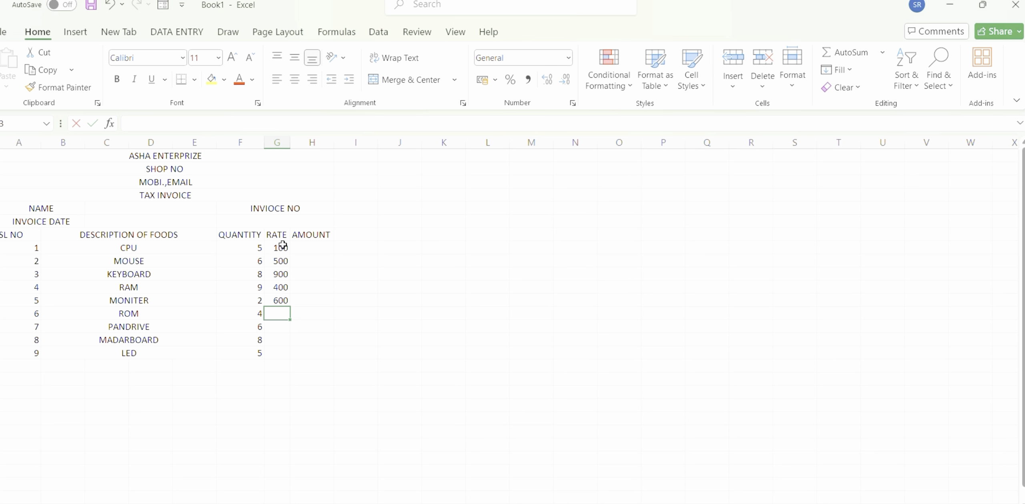
# Enter the rates 120, 365, 785 and 450 in G13 to G16 for the items ROM through LED.
pyautogui.write('120')
pyautogui.press('Return')
pyautogui.write('365')
pyautogui.press('Return')
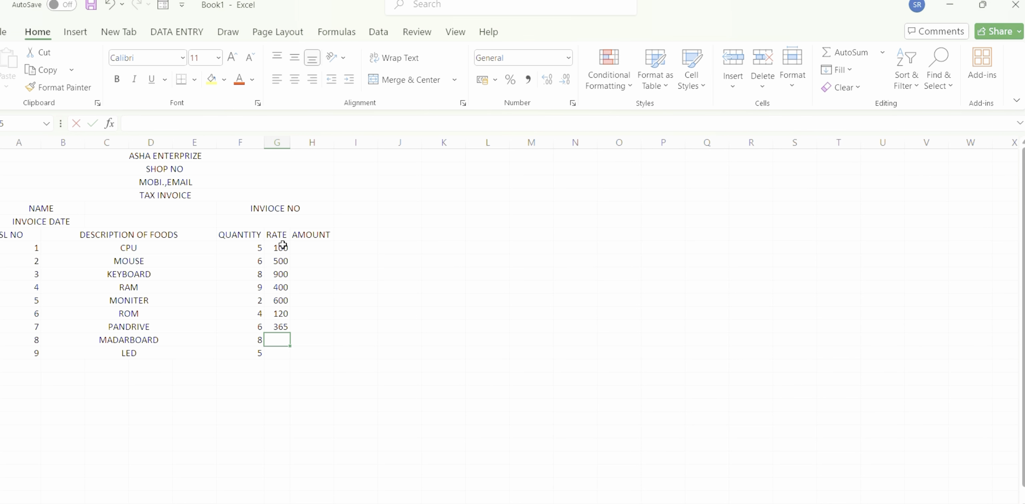
pyautogui.write('785')
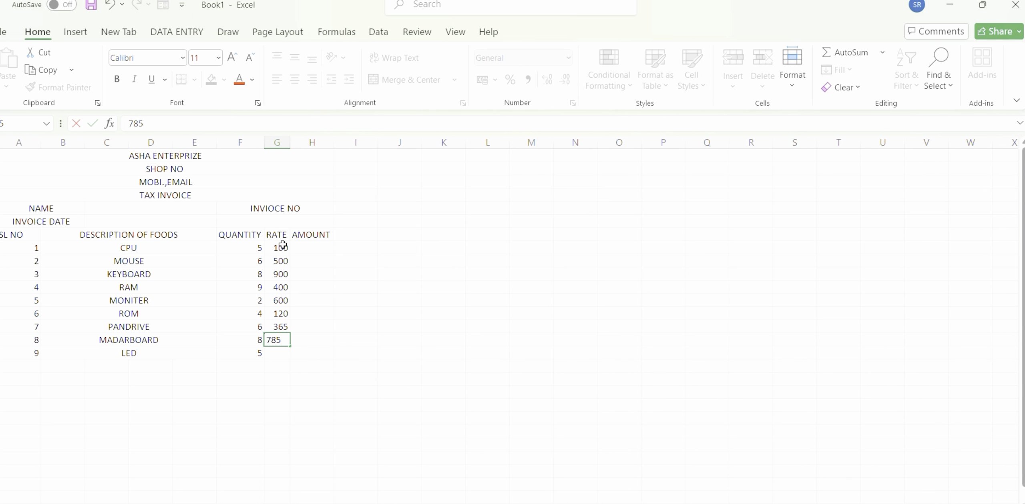
pyautogui.press('Return')
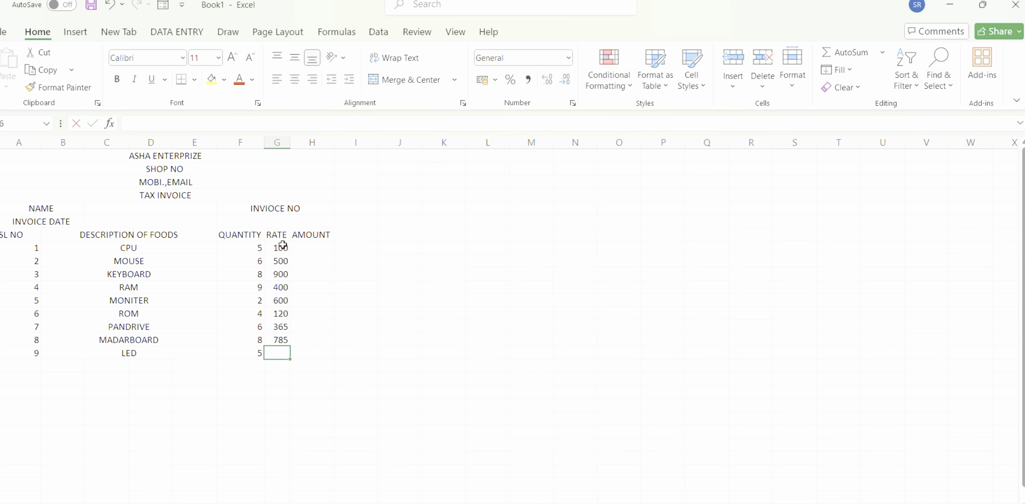
pyautogui.write('45')
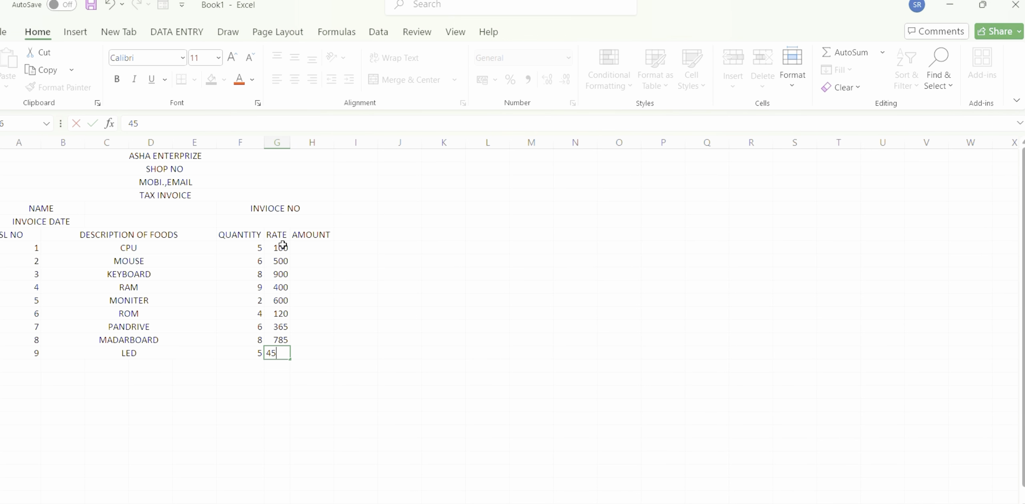
pyautogui.write('0')
# Calculate the CPU amount in H8 by multiplying quantity by rate with the formula =F8*G8.
pyautogui.click(313, 247)
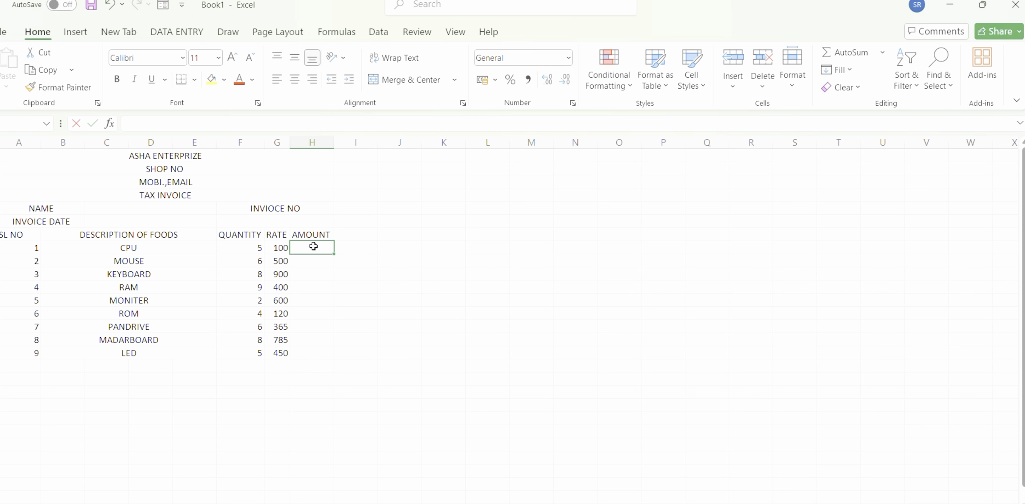
pyautogui.write('=')
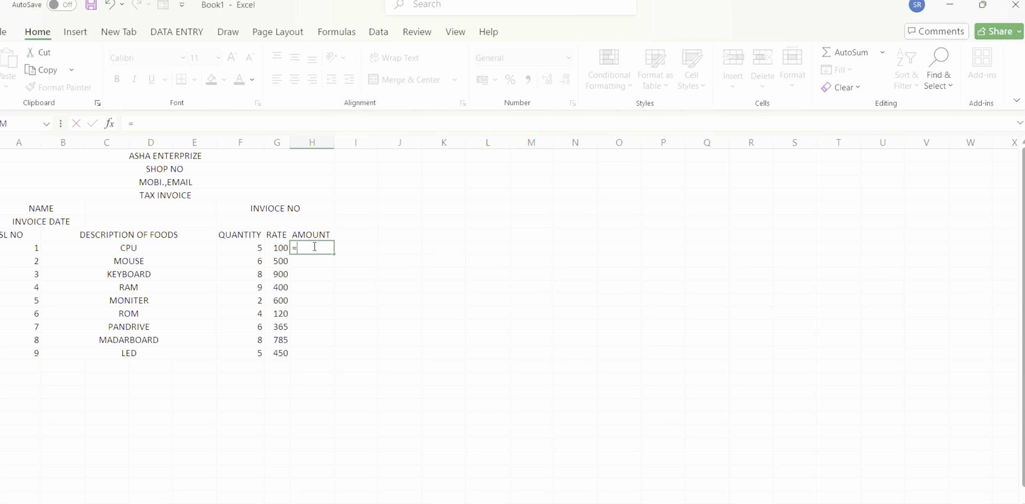
pyautogui.click(256, 249)
pyautogui.write('*')
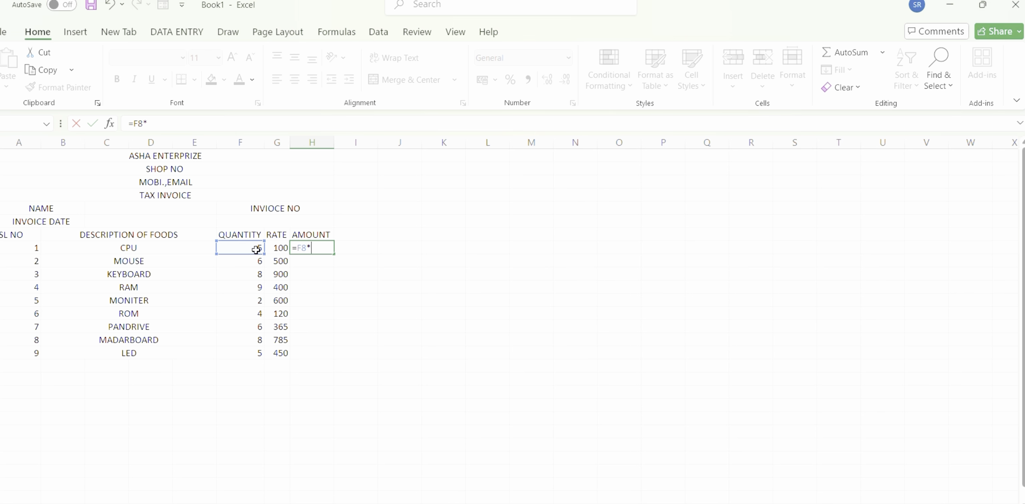
pyautogui.click(277, 248)
pyautogui.press('Return')
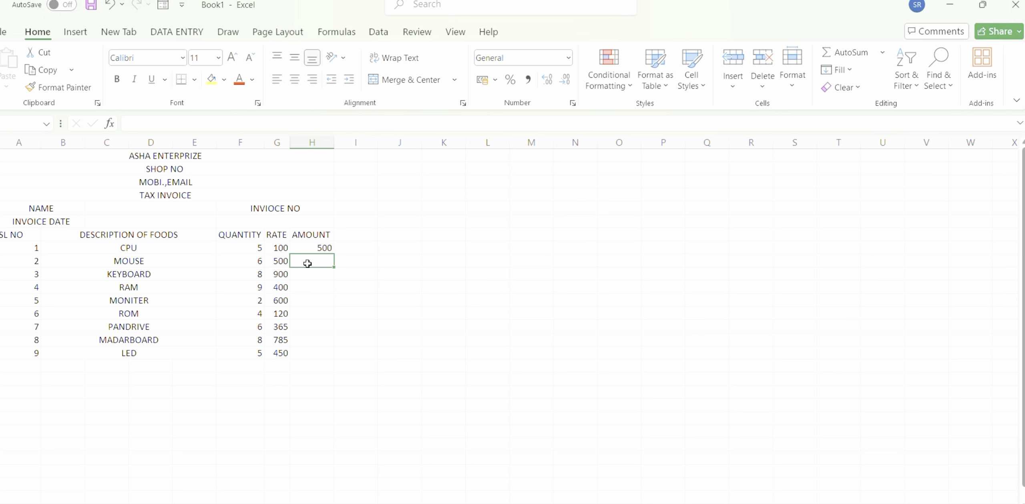
# Calculate the MOUSE amount in H9 with =F9*G9 and extend the amount formulas down to the LED row in H16.
pyautogui.write('=')
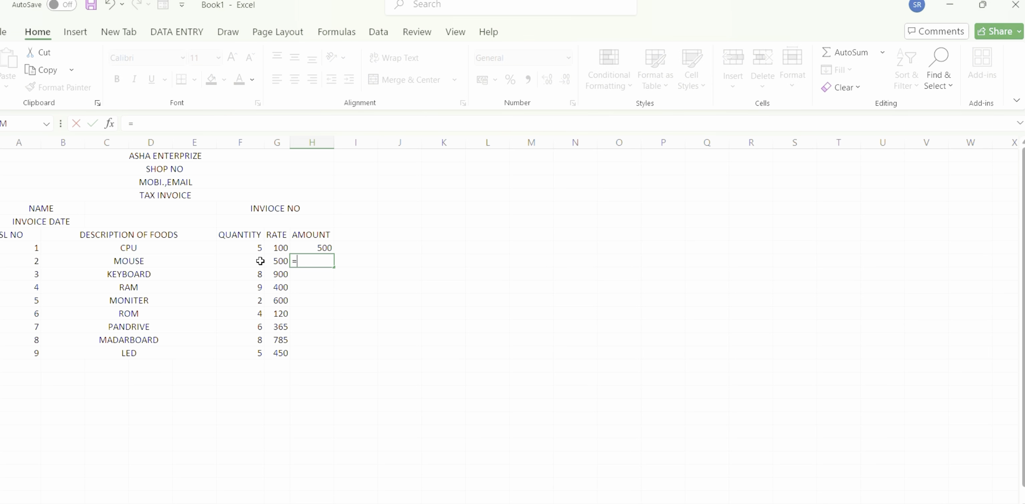
pyautogui.click(253, 261)
pyautogui.write('*')
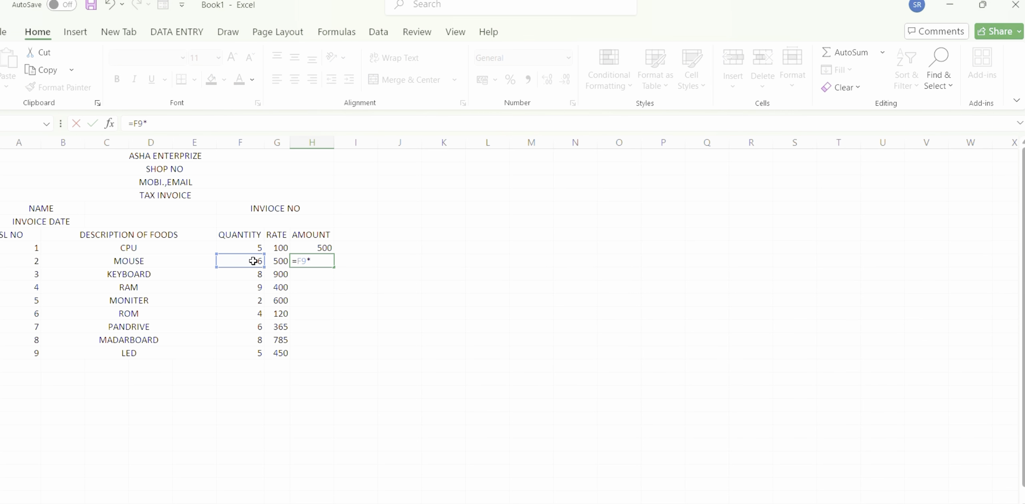
pyautogui.click(275, 263)
pyautogui.press('Return')
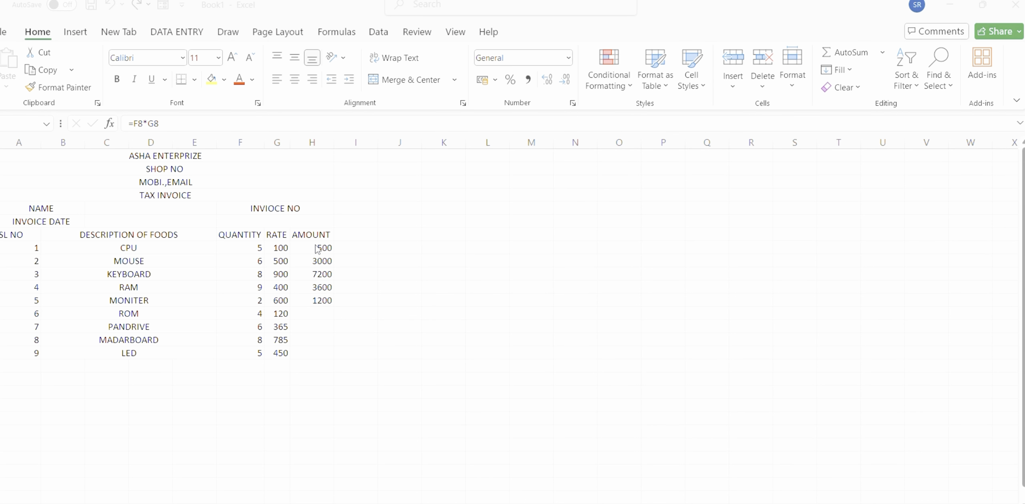
pyautogui.moveTo(316, 249); pyautogui.dragTo(320, 300)
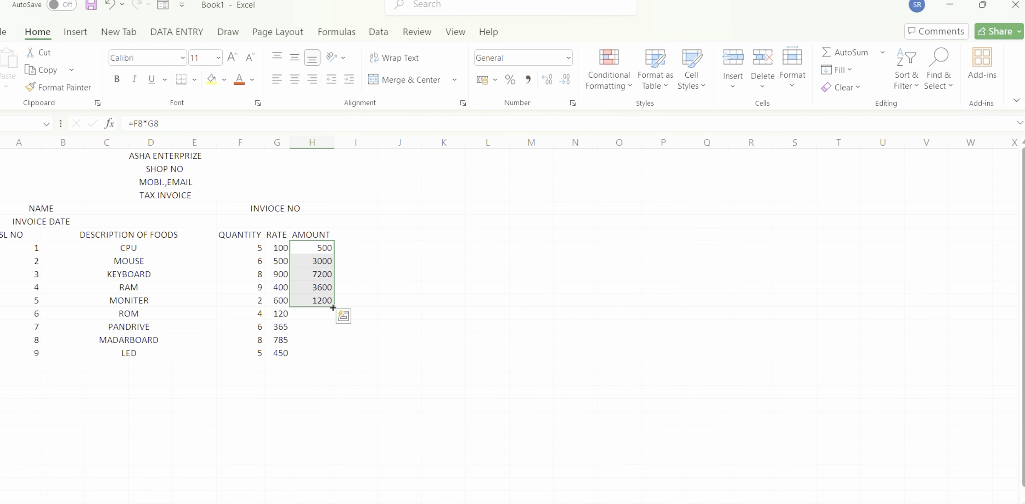
pyautogui.moveTo(332, 308); pyautogui.dragTo(335, 360)
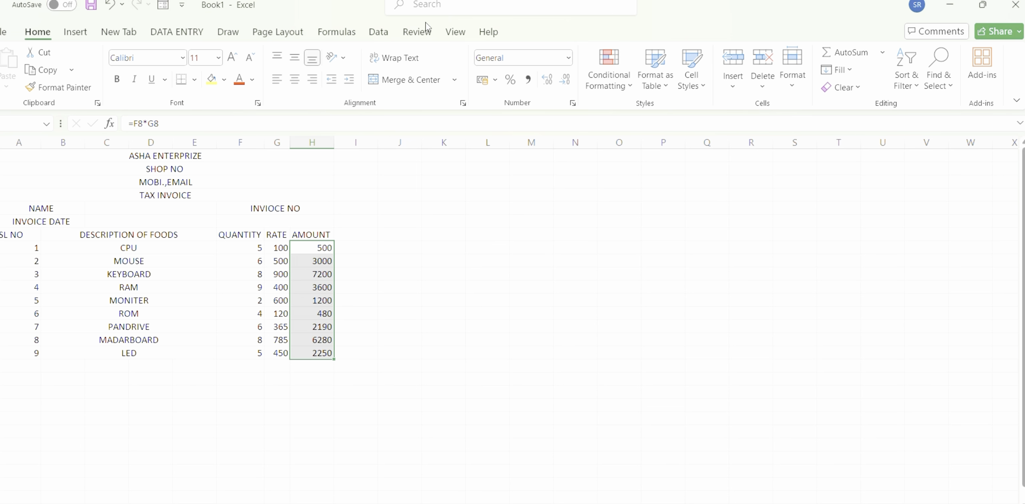
# Set the font size of the ASHA ENTERPRIZE and SHOP NO header rows to 24.
pyautogui.click(186, 160)
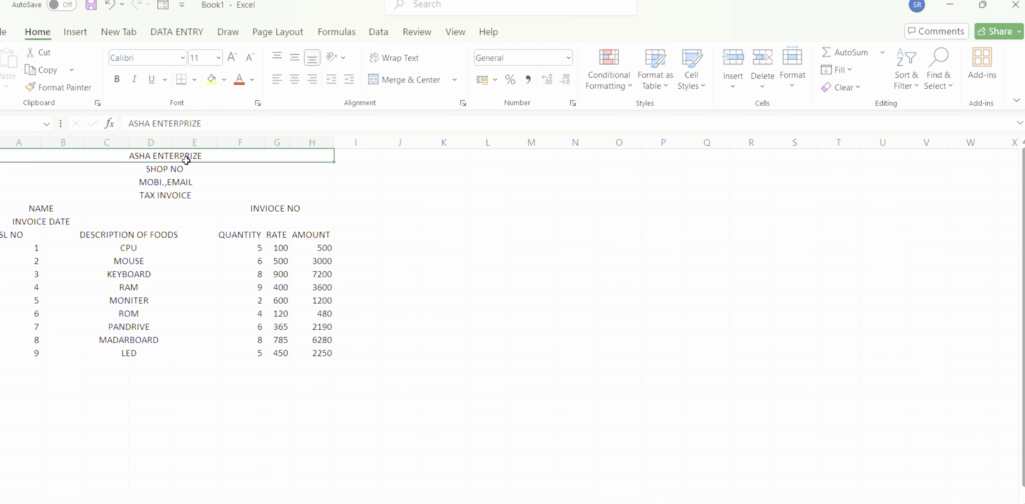
pyautogui.click(219, 61)
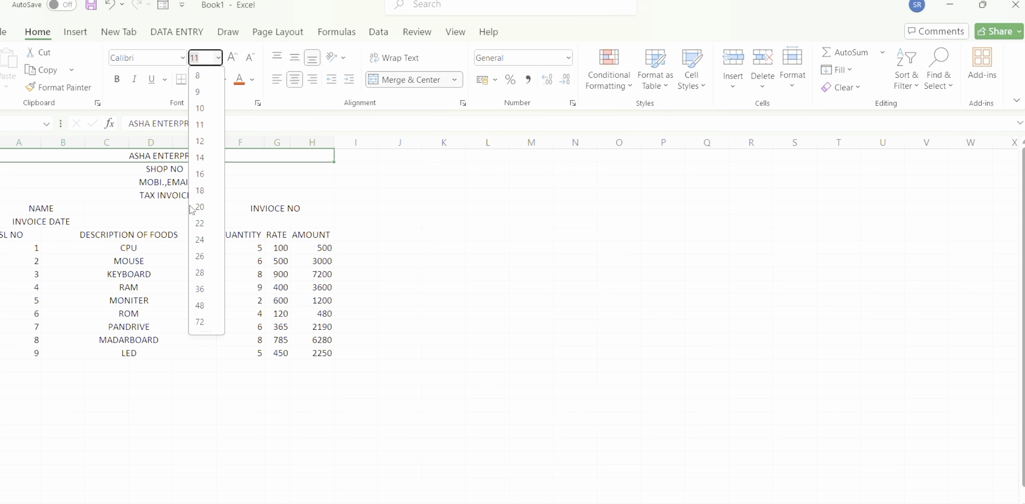
pyautogui.click(199, 241)
pyautogui.click(201, 248)
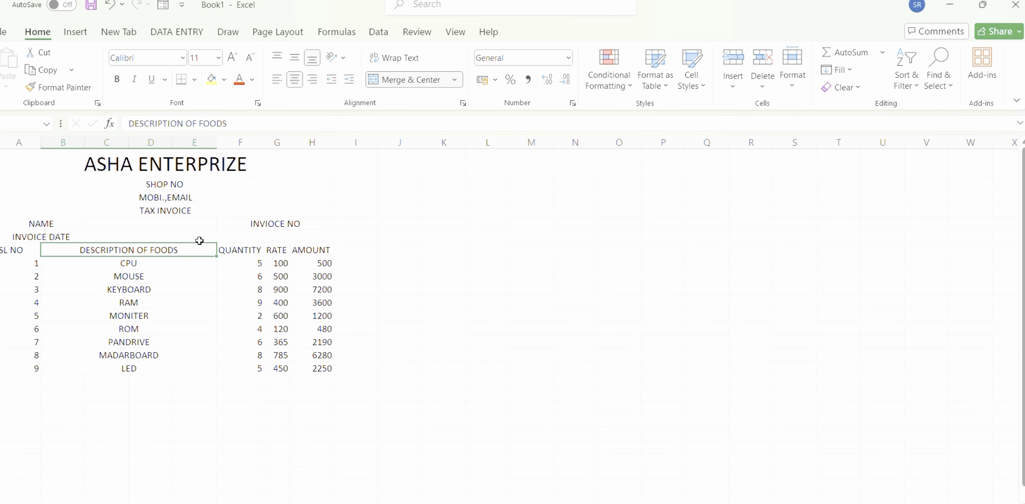
pyautogui.click(185, 184)
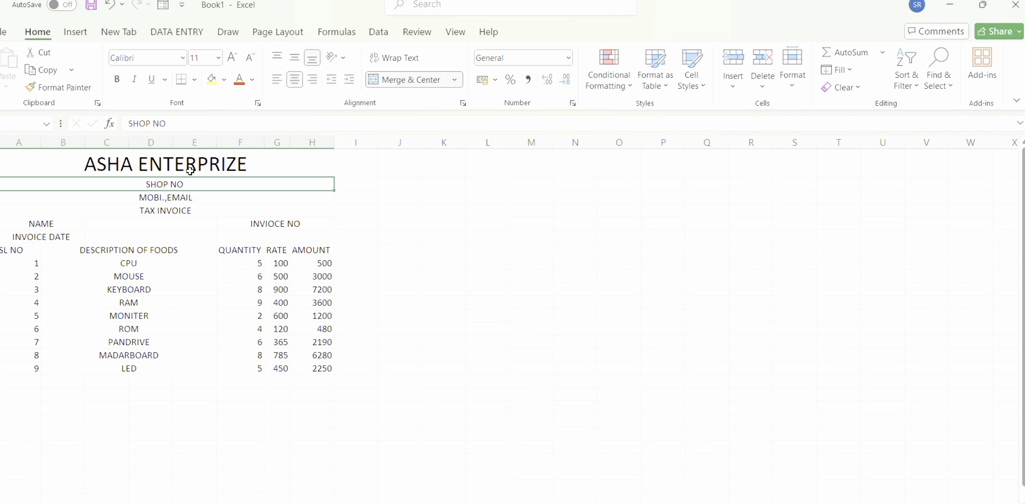
pyautogui.click(219, 58)
pyautogui.click(206, 242)
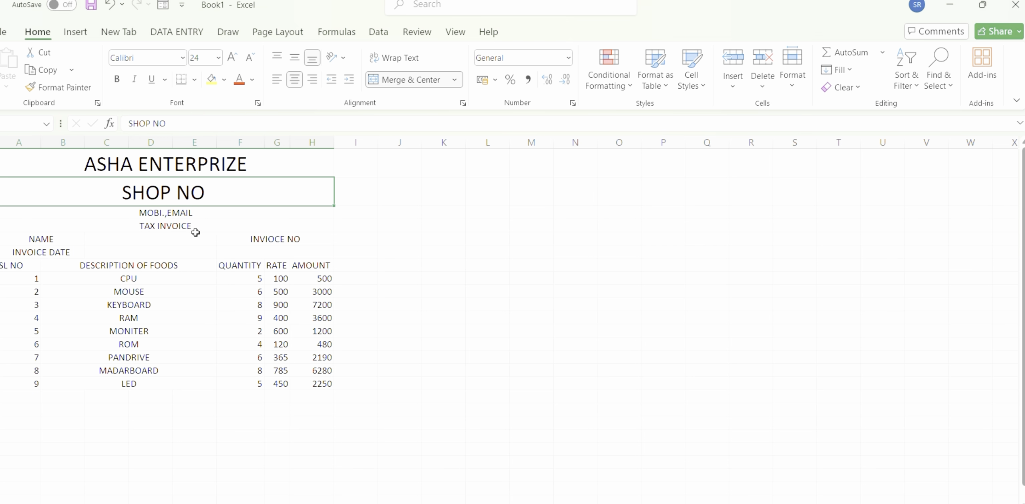
# Set the font size of the MOBI.,EMAIL row to 26 and of the TAX INVOICE row to 14.
pyautogui.click(192, 215)
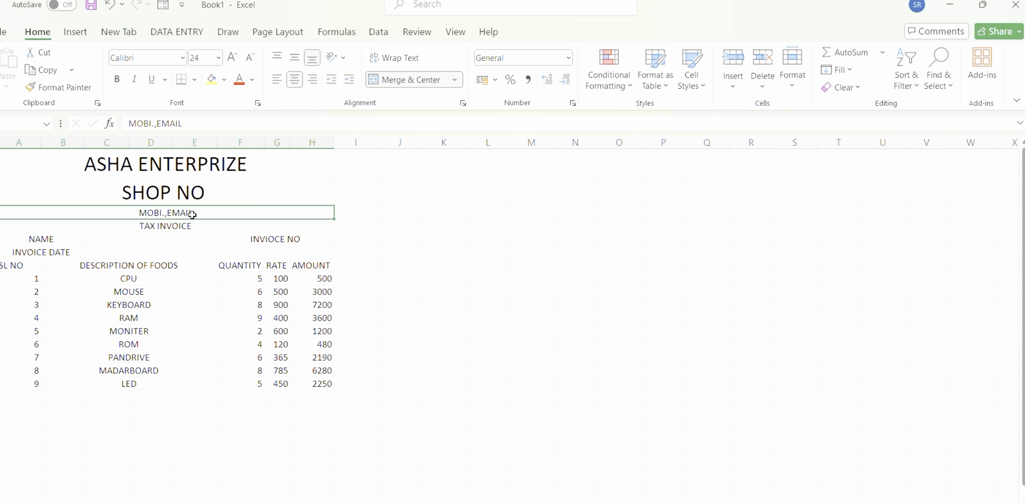
pyautogui.click(219, 58)
pyautogui.click(202, 240)
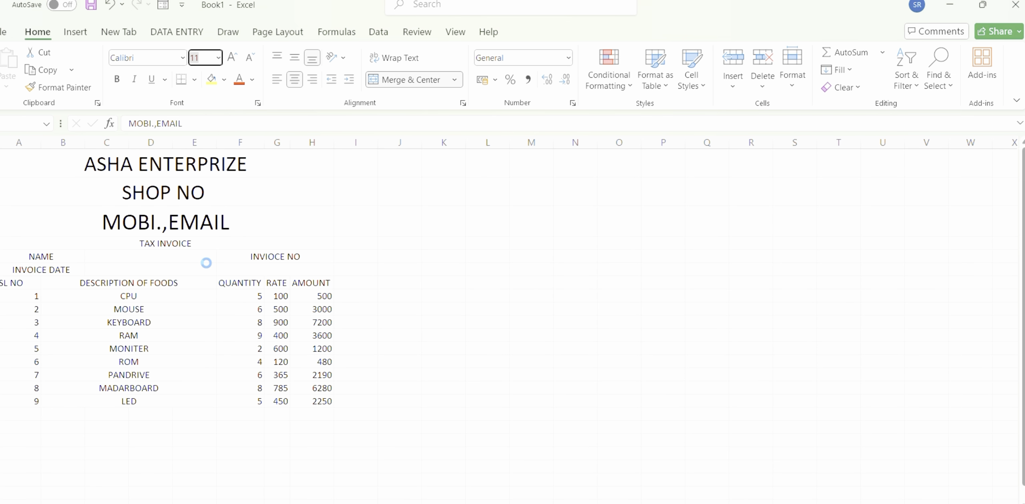
pyautogui.click(206, 268)
pyautogui.click(191, 243)
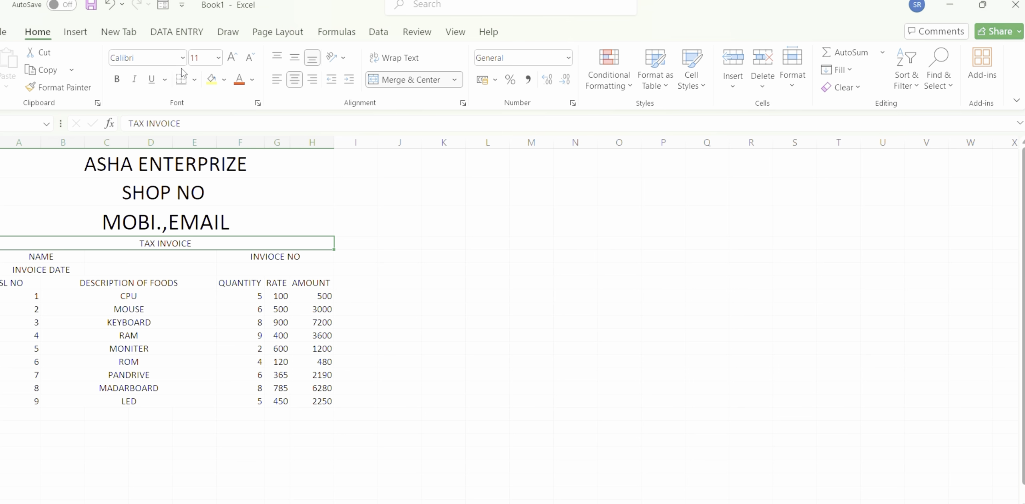
pyautogui.click(218, 58)
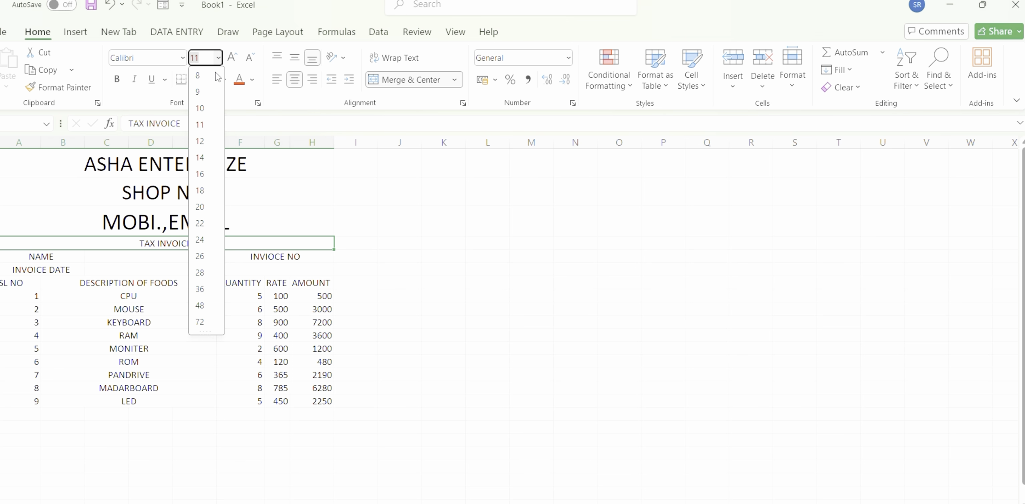
pyautogui.click(213, 163)
# Fill the ASHA ENTERPRIZE and SHOP NO header rows with the standard orange color.
pyautogui.click(195, 164)
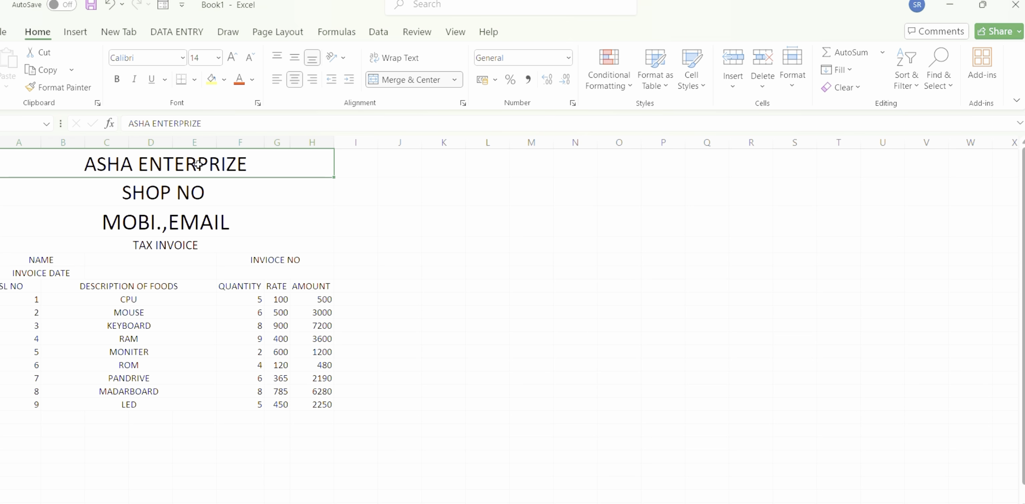
pyautogui.click(211, 79)
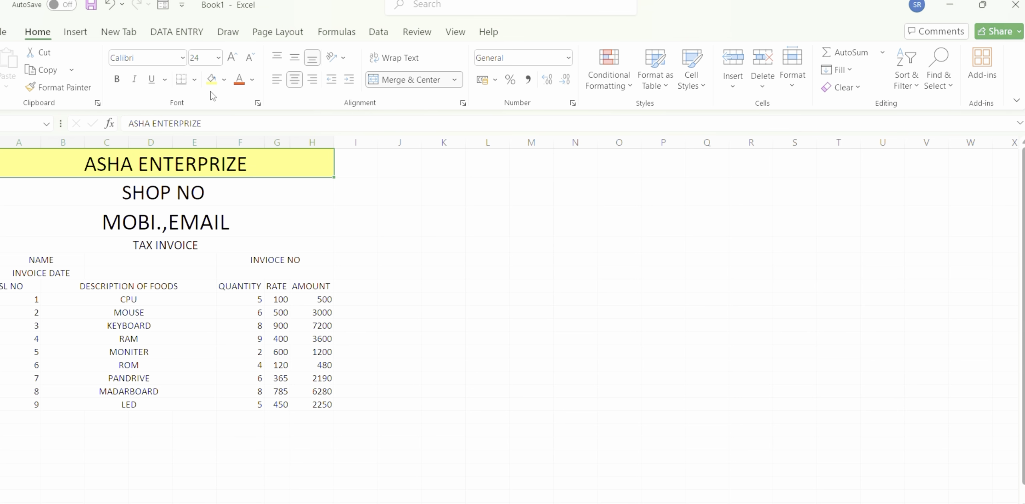
pyautogui.click(211, 187)
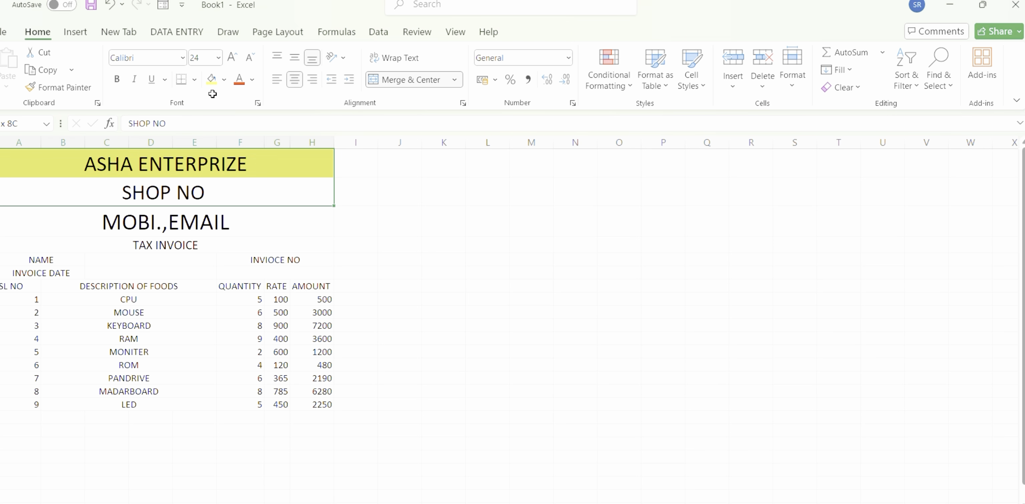
pyautogui.click(224, 80)
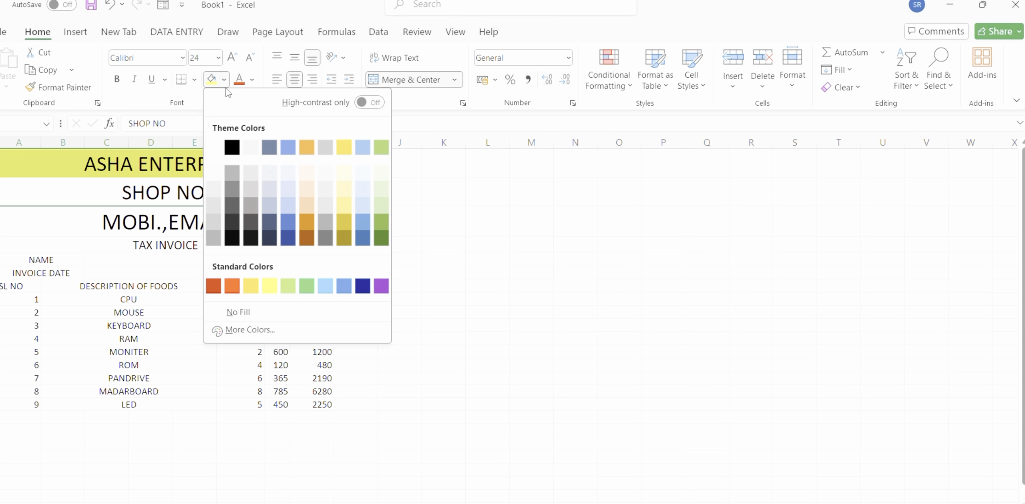
pyautogui.click(235, 291)
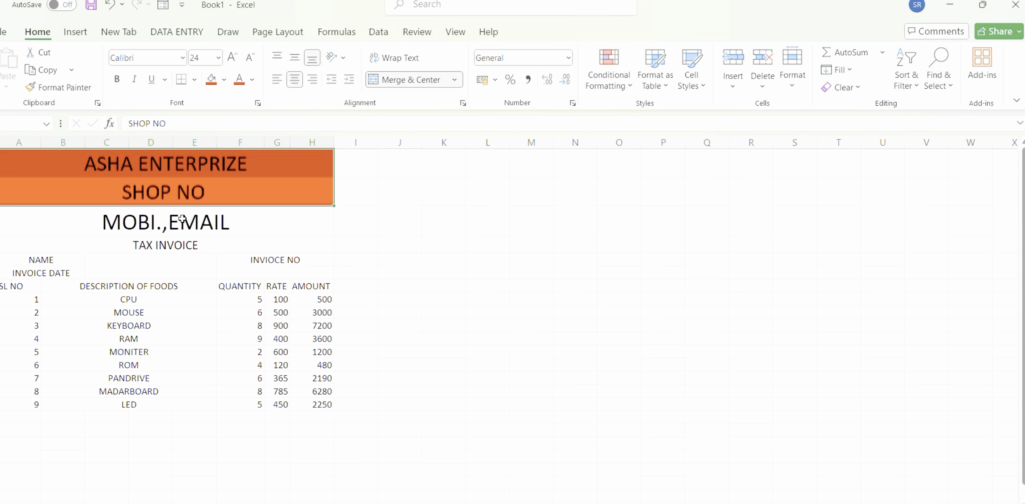
# Fill the MOBI.,EMAIL header row with the standard yellow color.
pyautogui.click(182, 216)
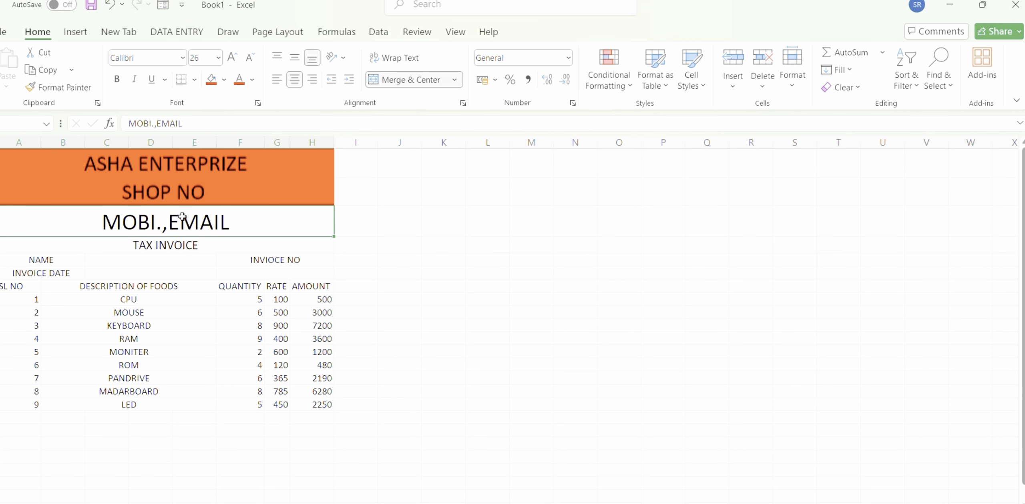
pyautogui.click(225, 80)
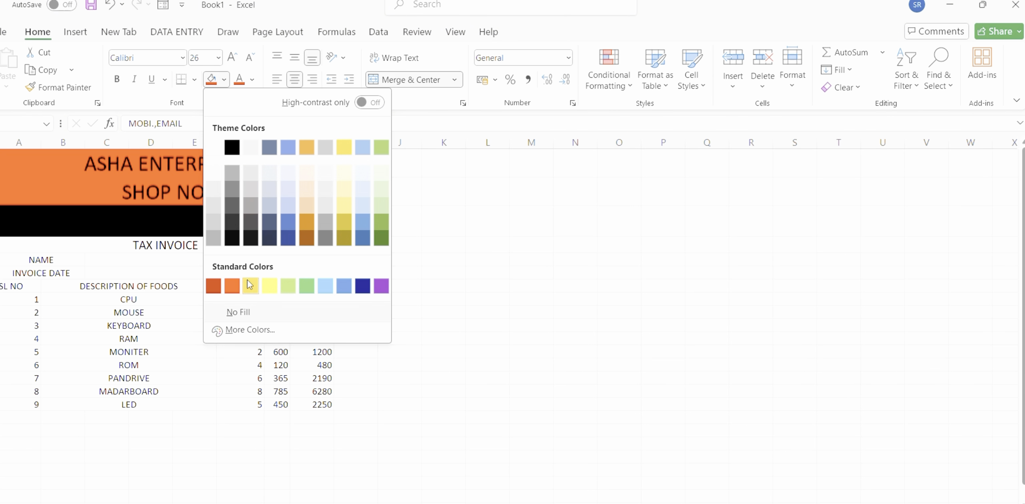
pyautogui.click(268, 286)
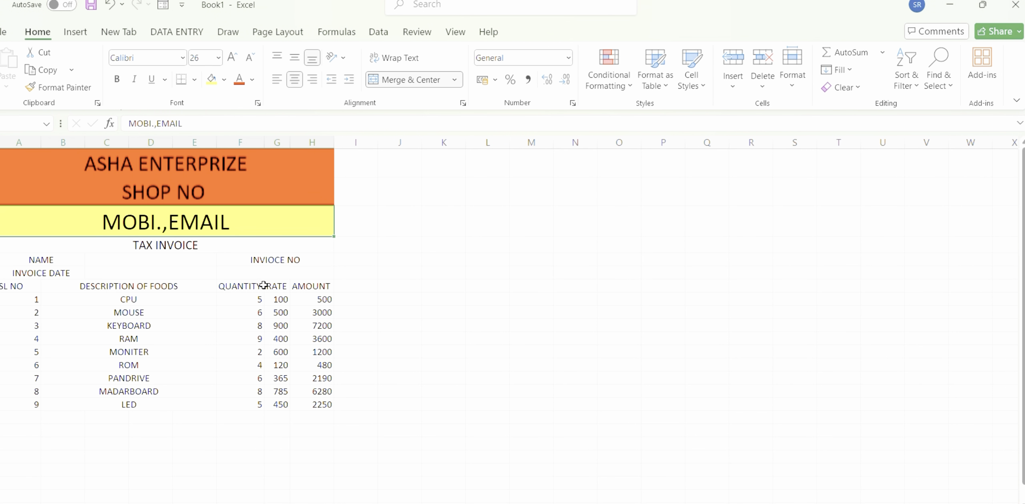
# Fill the TAX INVOICE row with the standard light green color.
pyautogui.click(222, 246)
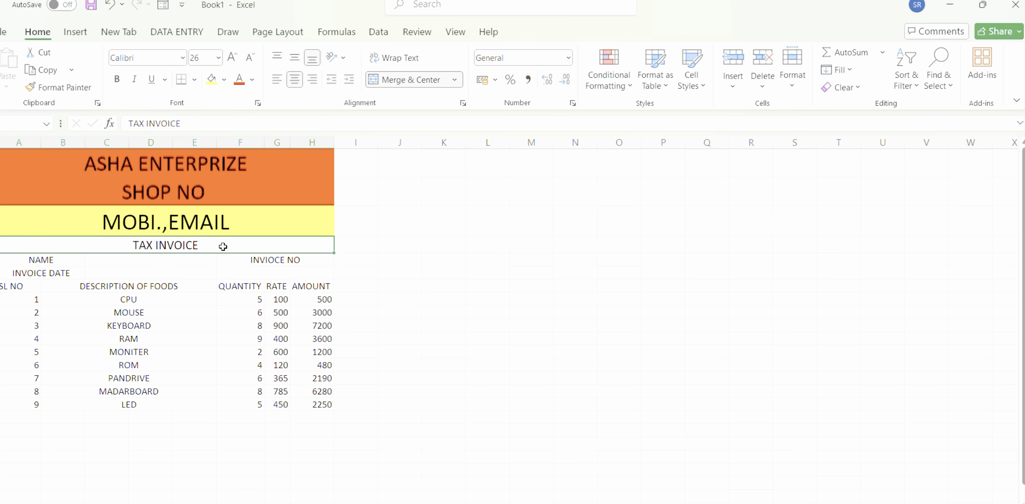
pyautogui.click(225, 82)
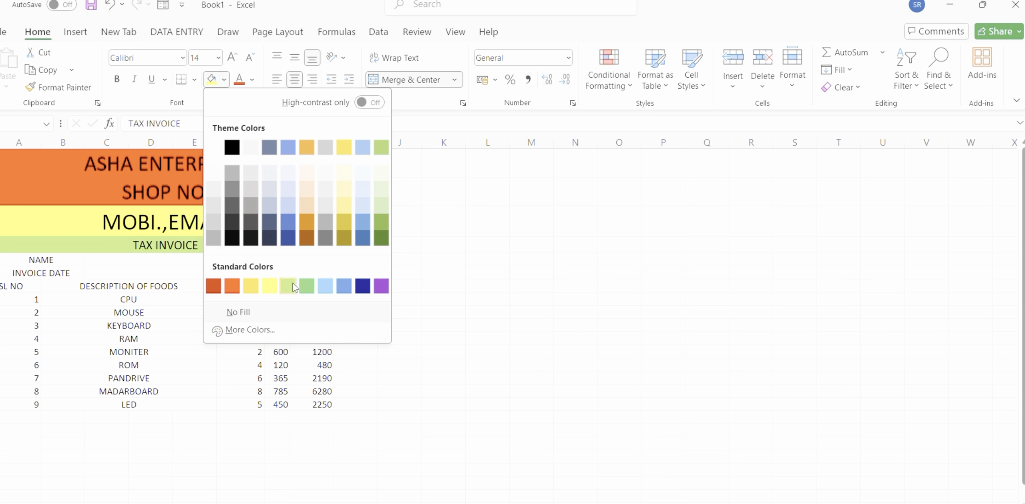
pyautogui.click(293, 284)
# Apply All Borders to the ASHA ENTERPRIZE row and Outside Borders to the SHOP NO row.
pyautogui.click(269, 173)
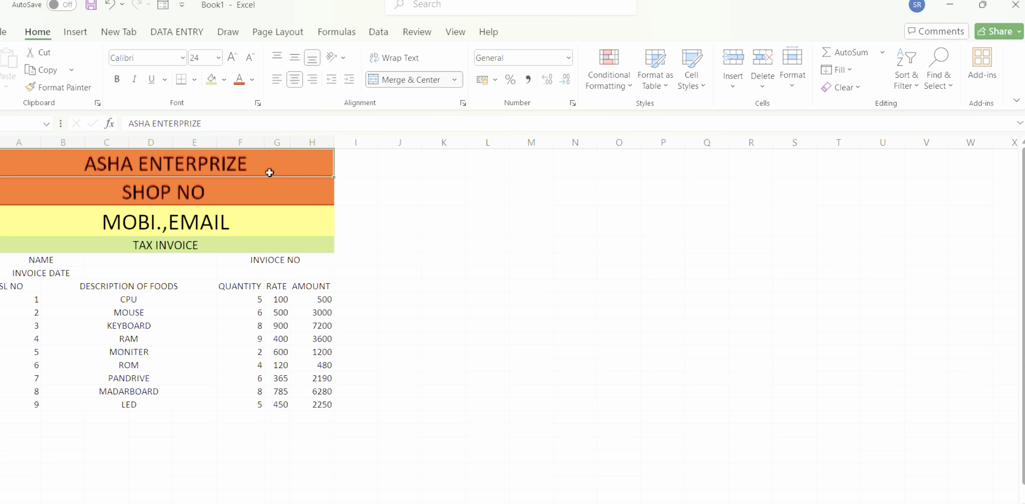
pyautogui.click(194, 80)
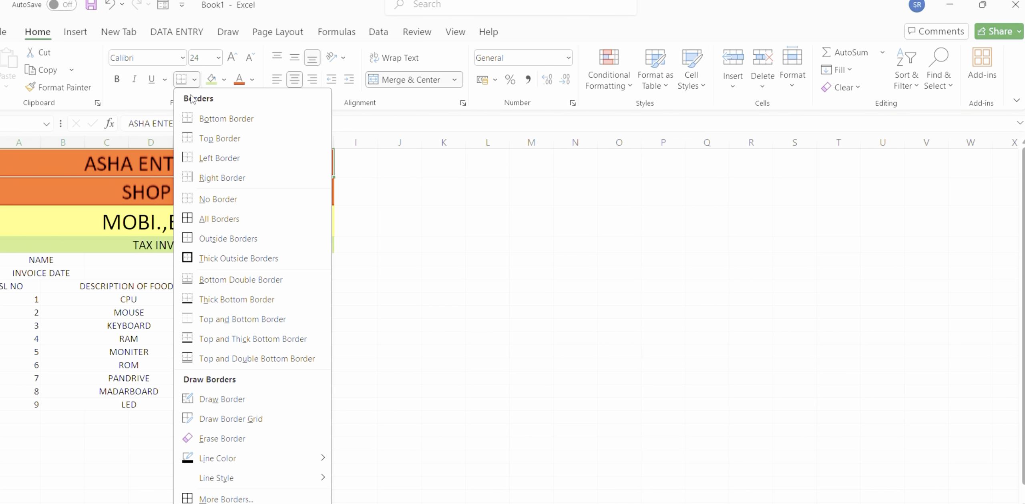
pyautogui.click(214, 225)
pyautogui.click(228, 183)
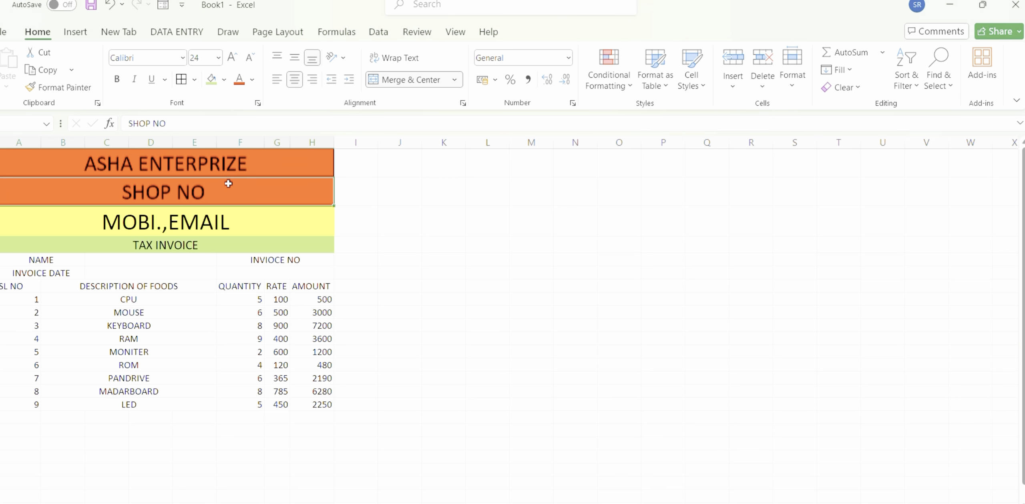
pyautogui.click(194, 80)
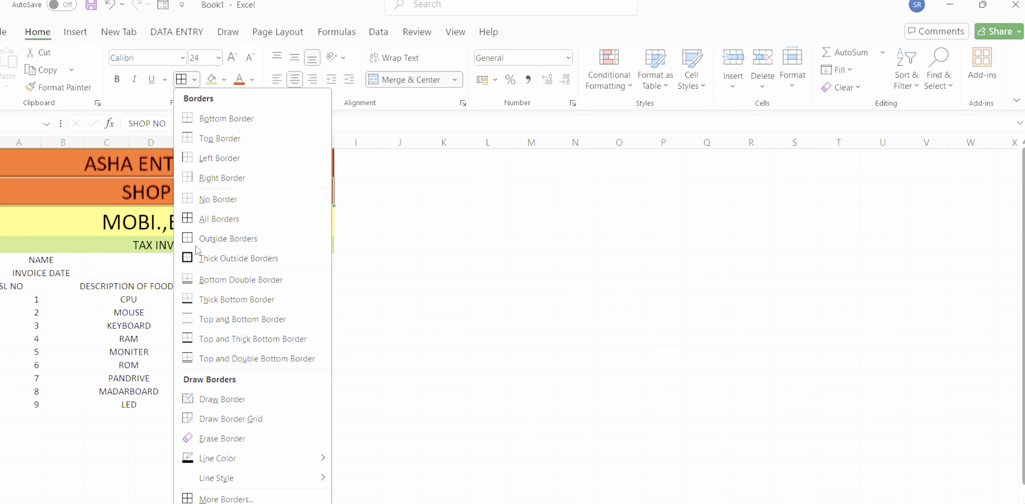
pyautogui.click(227, 238)
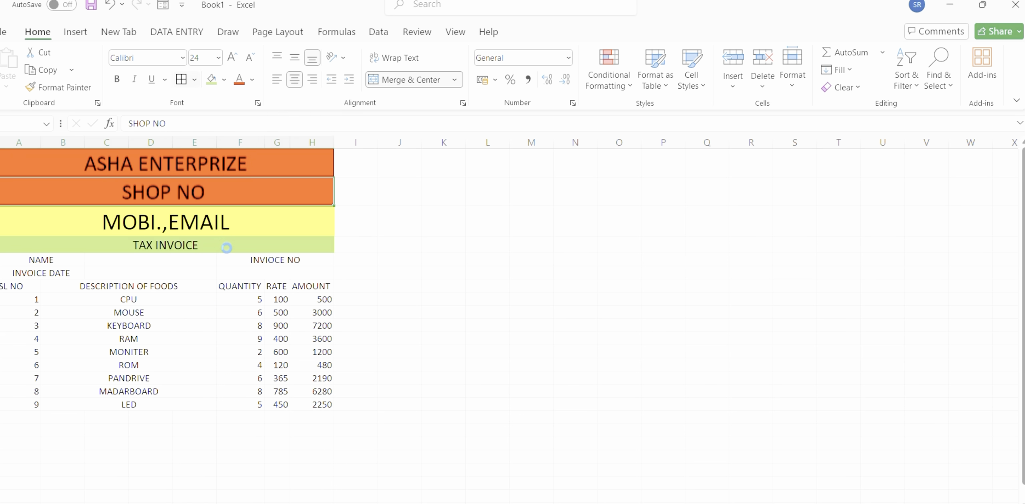
# Apply All Borders to the TAX INVOICE row.
pyautogui.click(227, 248)
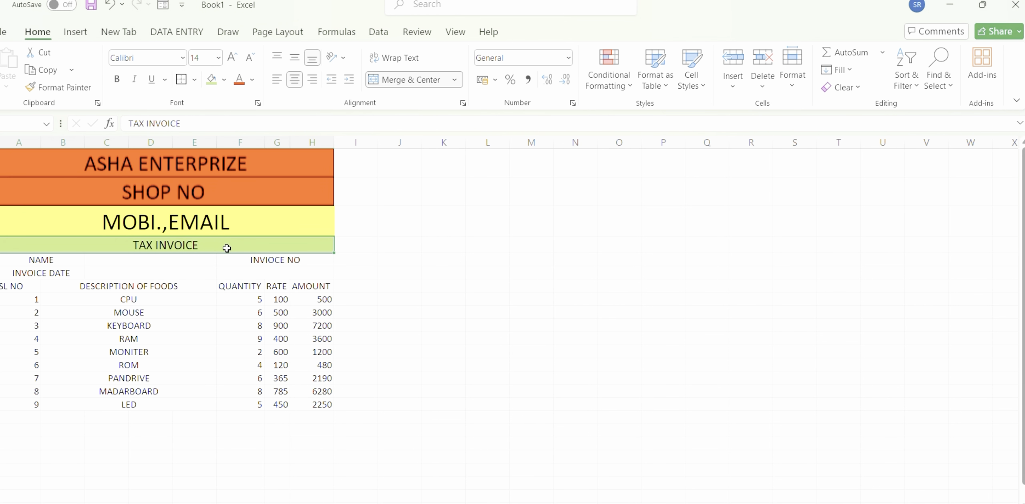
pyautogui.click(194, 79)
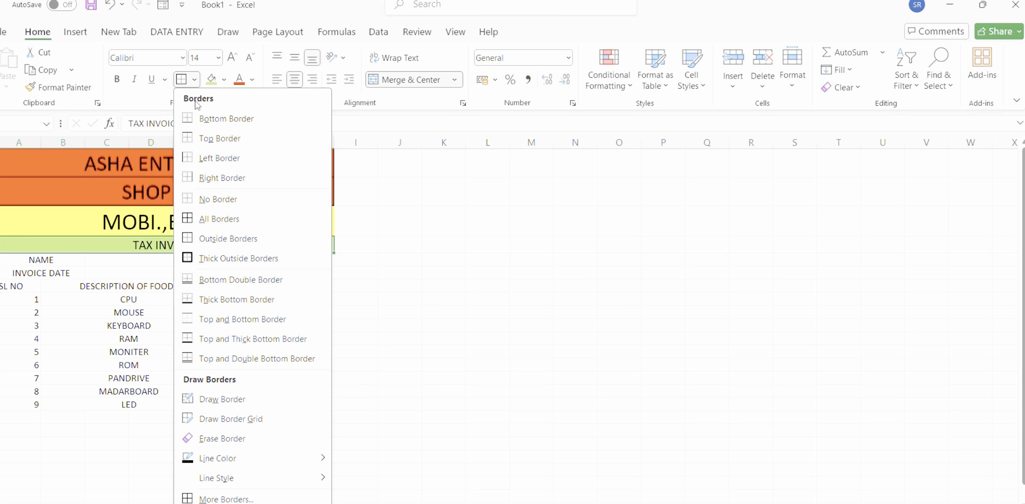
pyautogui.click(236, 221)
# Set the font size of the NAME cell to 18.
pyautogui.click(61, 263)
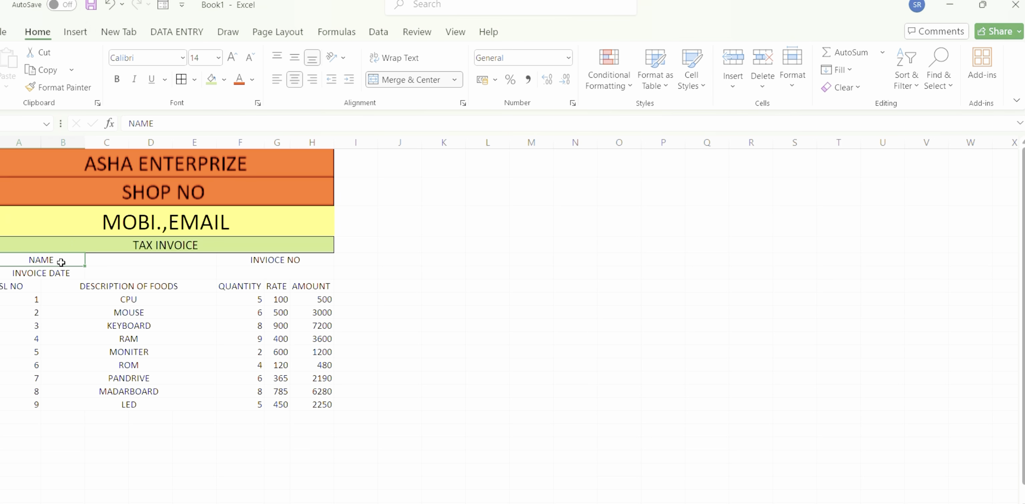
pyautogui.click(216, 62)
pyautogui.click(217, 60)
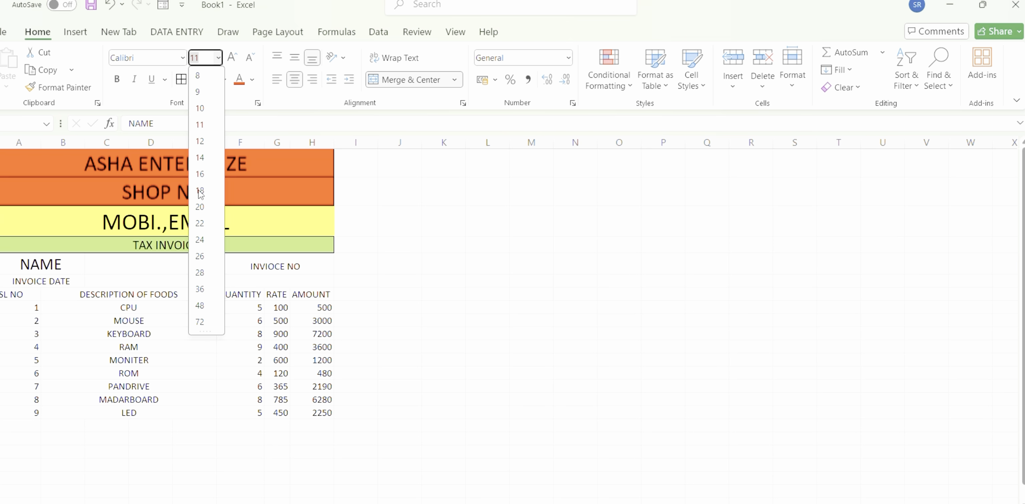
pyautogui.click(200, 191)
# Set the font size of the INVIOCE NO and INVOICE DATE cells to 14.
pyautogui.click(274, 266)
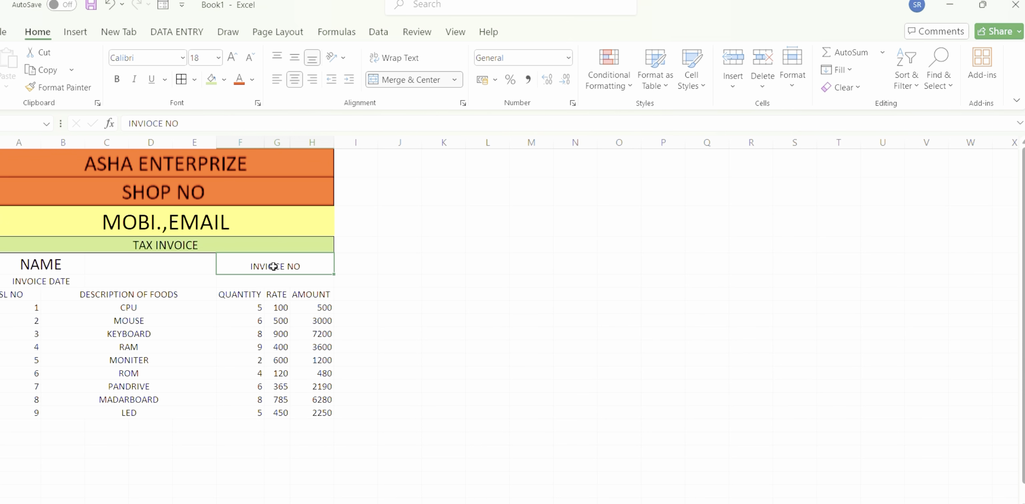
pyautogui.click(218, 58)
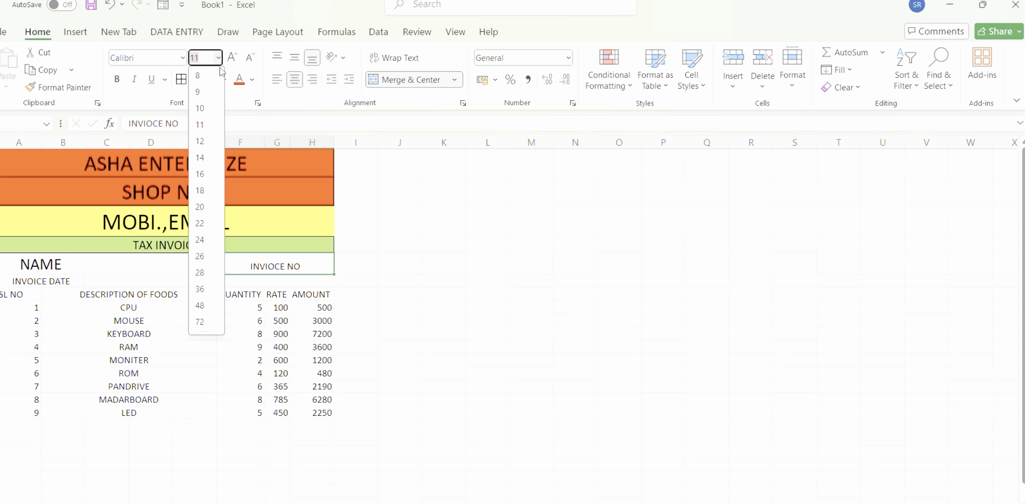
pyautogui.click(216, 163)
pyautogui.click(69, 281)
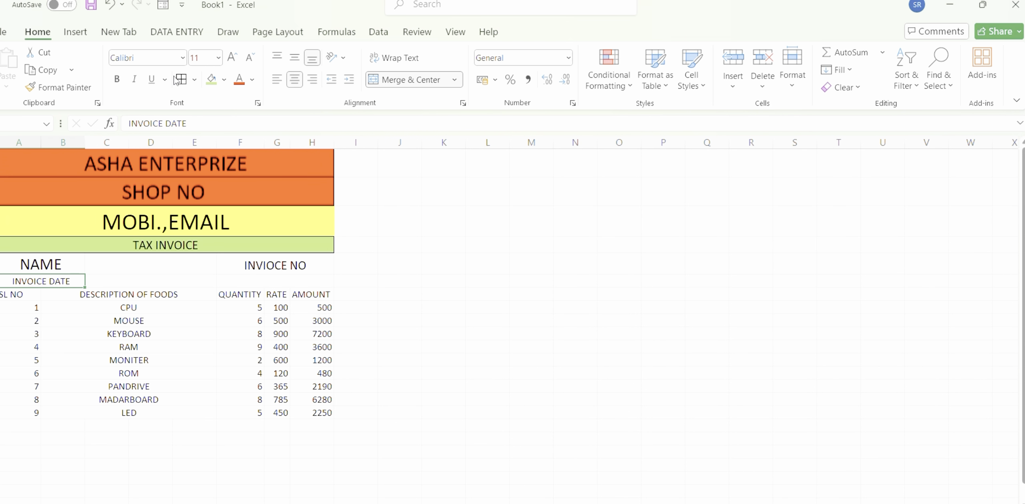
pyautogui.click(218, 59)
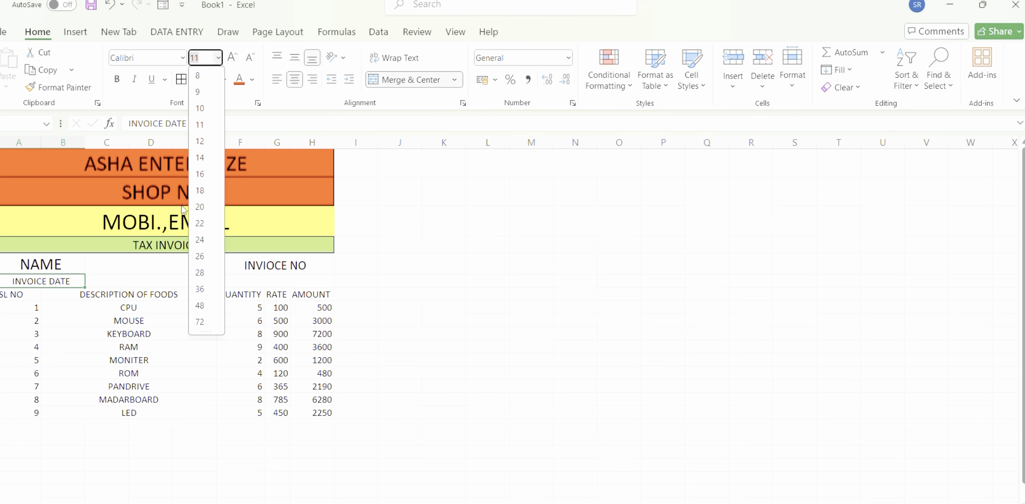
pyautogui.click(200, 158)
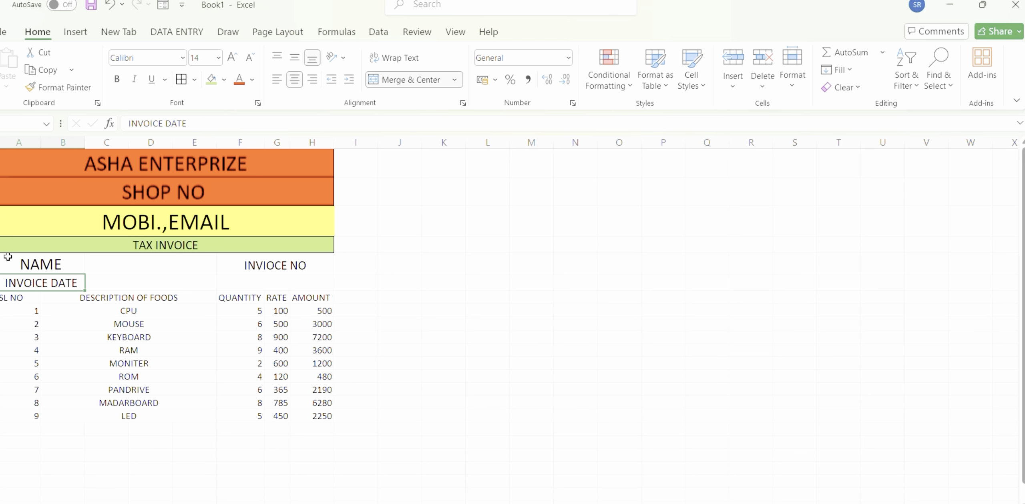
# Apply All Borders to the whole range from the NAME row down to the LED item row, through the AMOUNT column.
pyautogui.moveTo(8, 256); pyautogui.dragTo(287, 416)
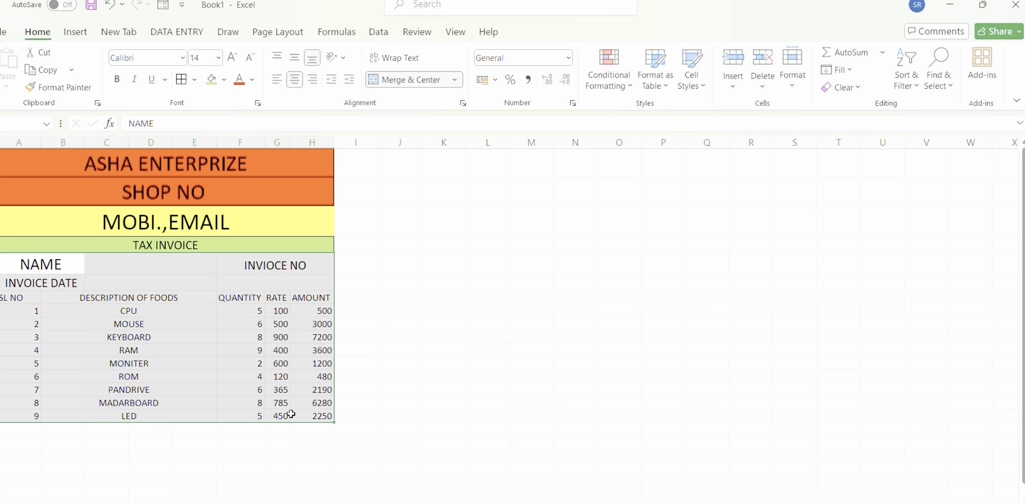
pyautogui.click(195, 80)
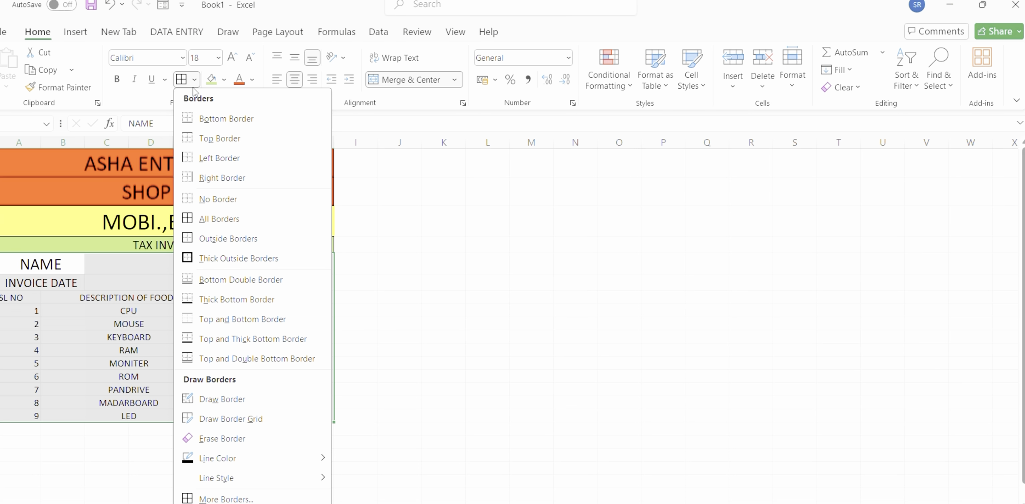
pyautogui.click(228, 219)
pyautogui.click(173, 353)
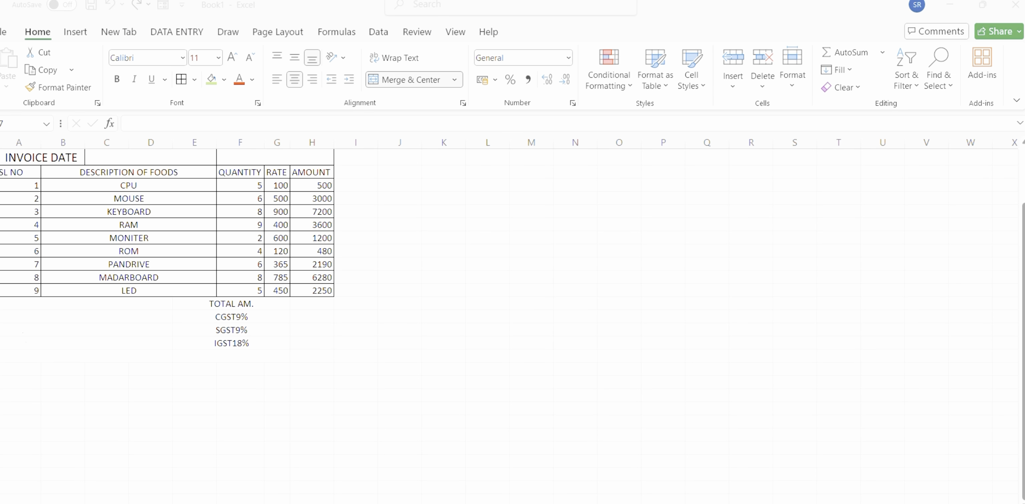
# Enter the labels BANK DET., AC and NAME in consecutive merged cells below the item table, beside the TOTAL AM. and GST labels.
pyautogui.click(50, 301)
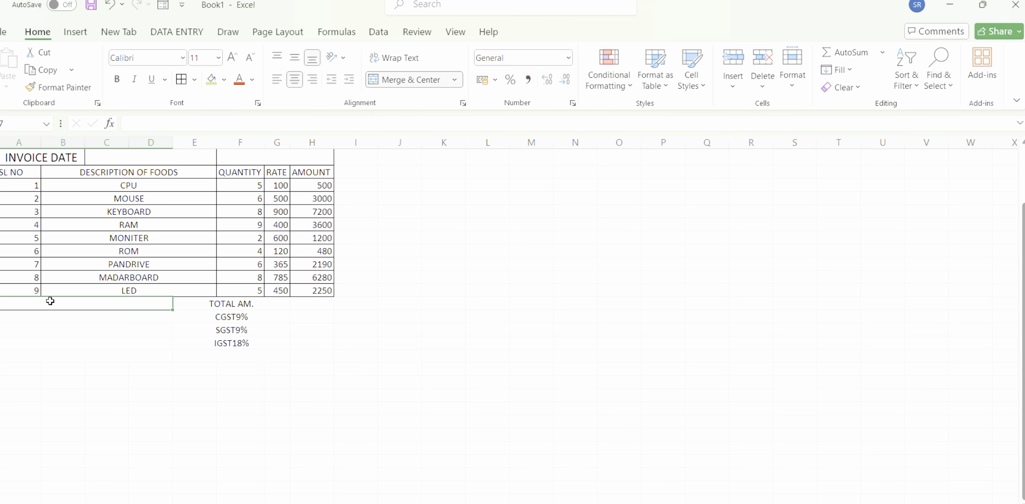
pyautogui.write('BANK D')
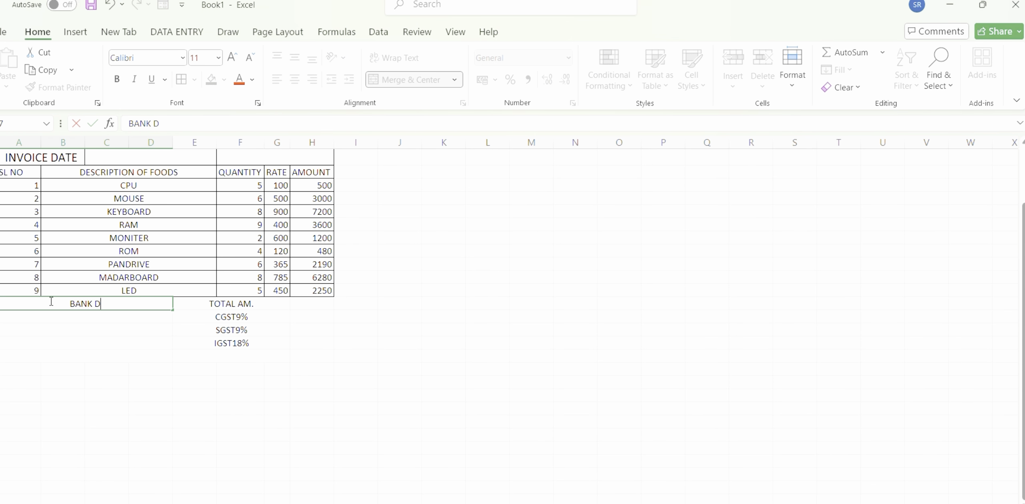
pyautogui.write('ET.')
pyautogui.press('Return')
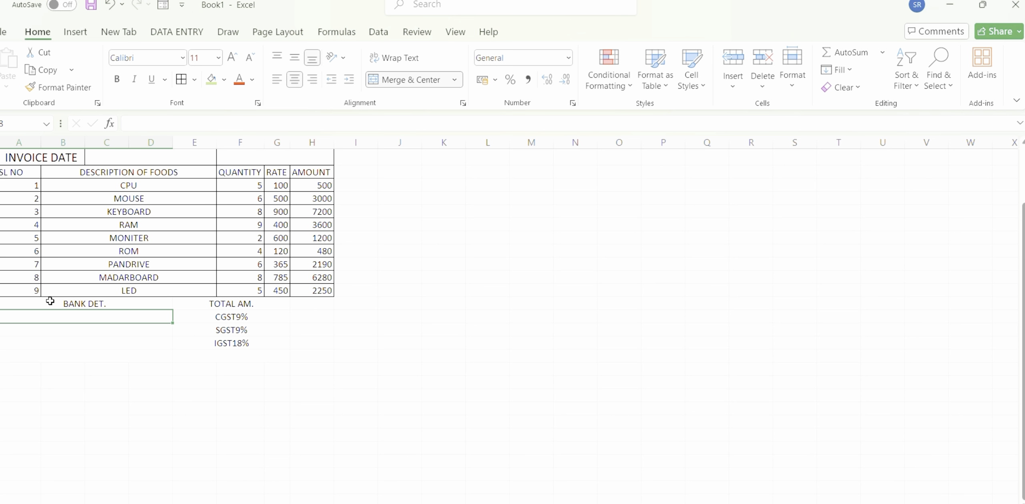
pyautogui.write('ASHA ENTERPRIZE')
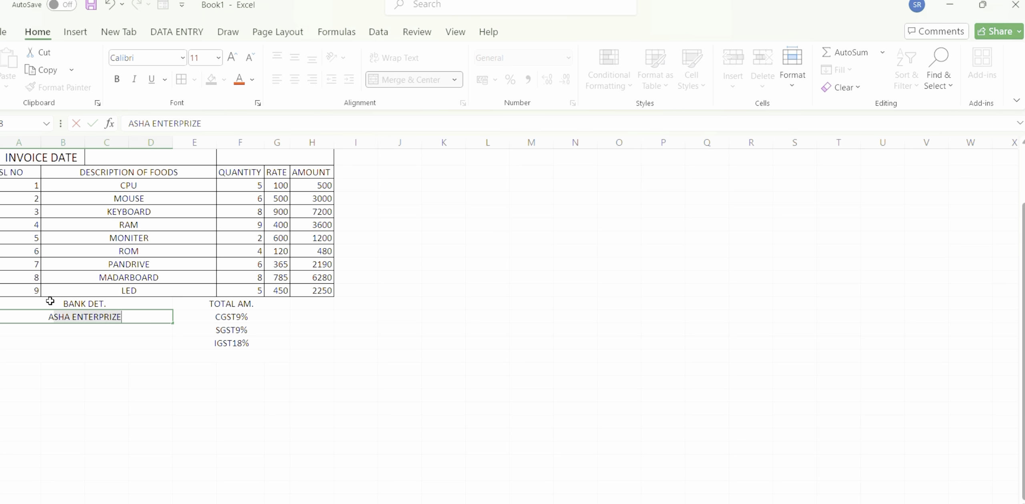
pyautogui.write('C')
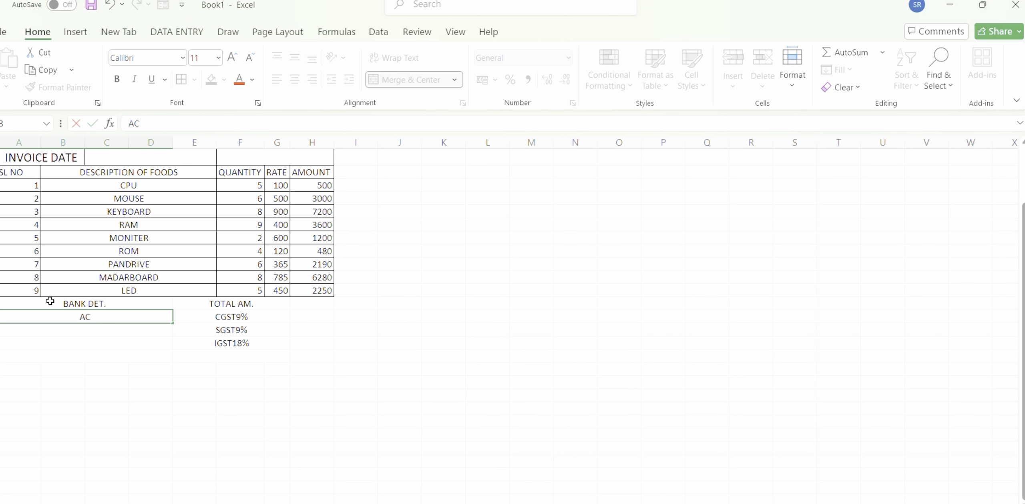
pyautogui.press('Return')
pyautogui.write('NAME')
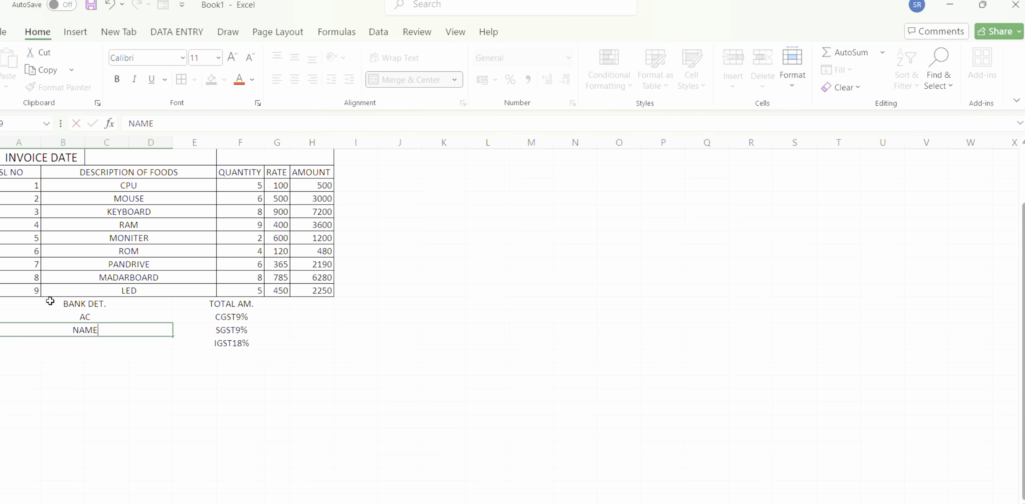
pyautogui.press('Return')
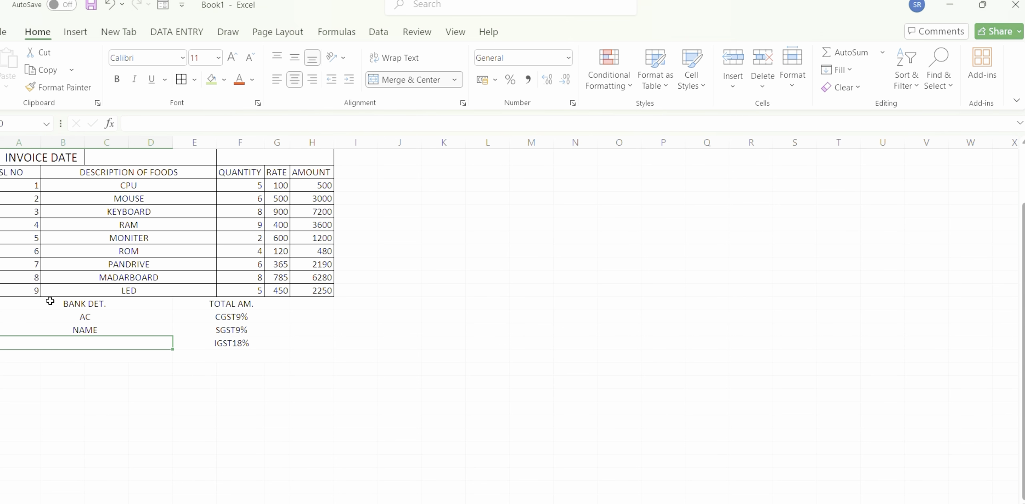
# Add the labels IFSC CODE and BRANCH in the two merged cells below NAME.
pyautogui.write('IF')
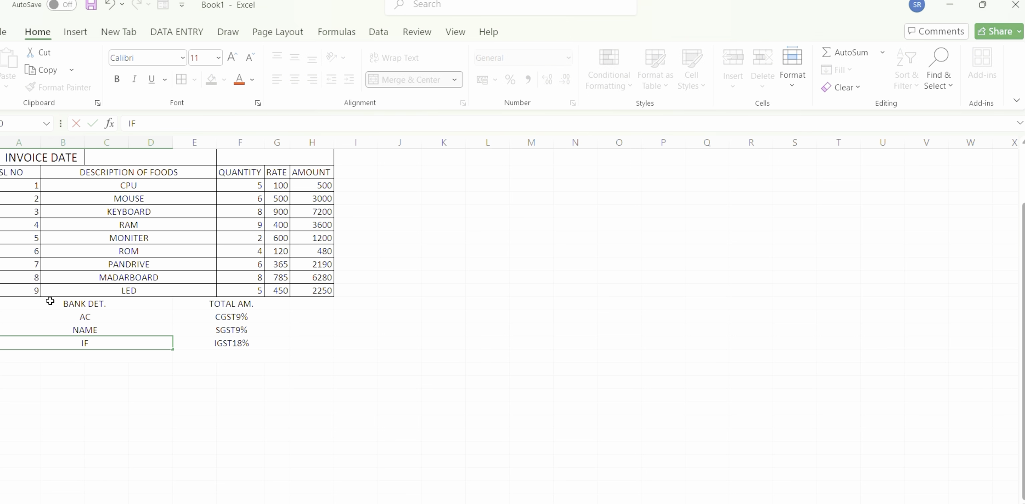
pyautogui.write('SC CODE')
pyautogui.press('Return')
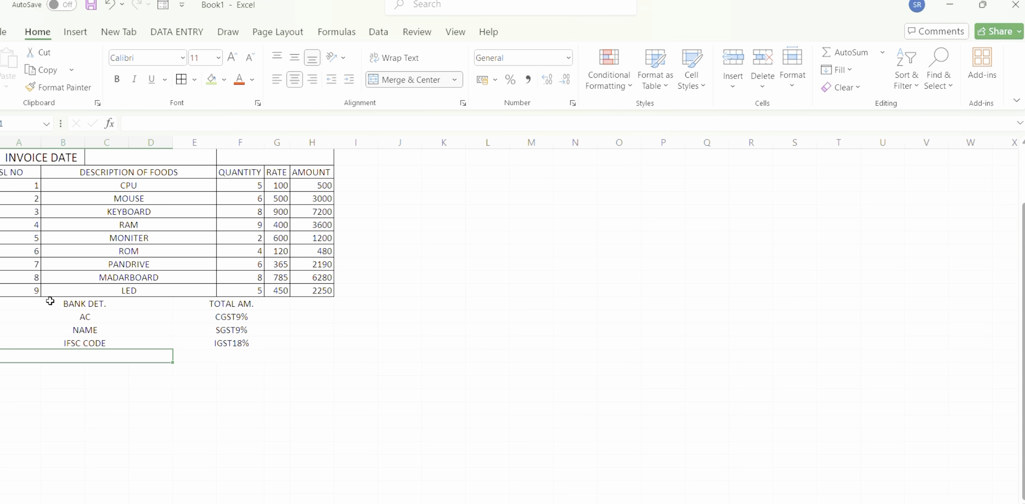
pyautogui.write('BRANCH')
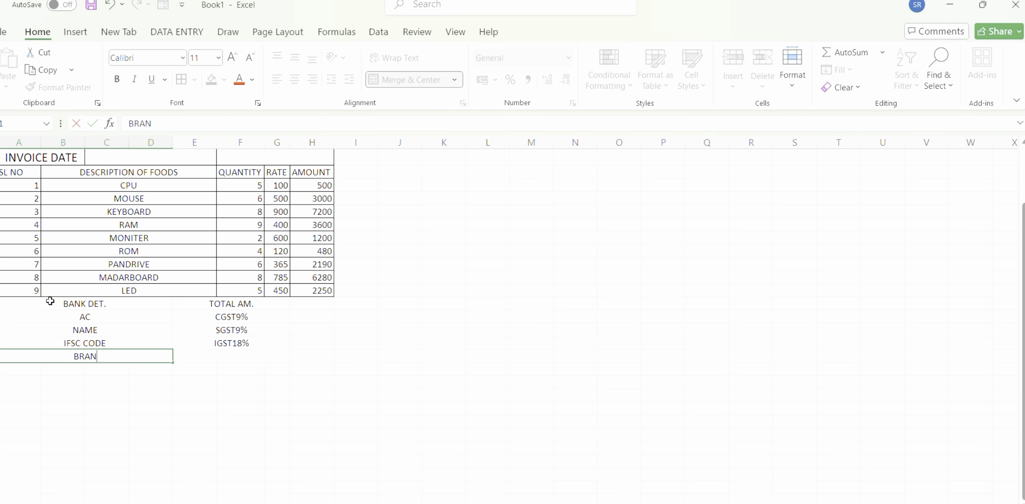
pyautogui.click(283, 303)
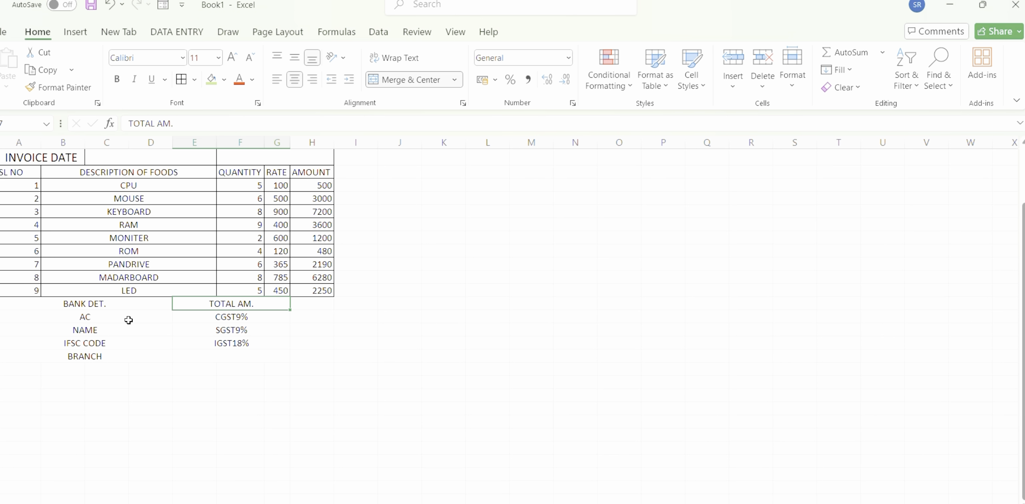
# Left-align the BANK DET., AC and NAME labels in their merged cells below the item table.
pyautogui.click(55, 303)
pyautogui.rightClick(55, 303)
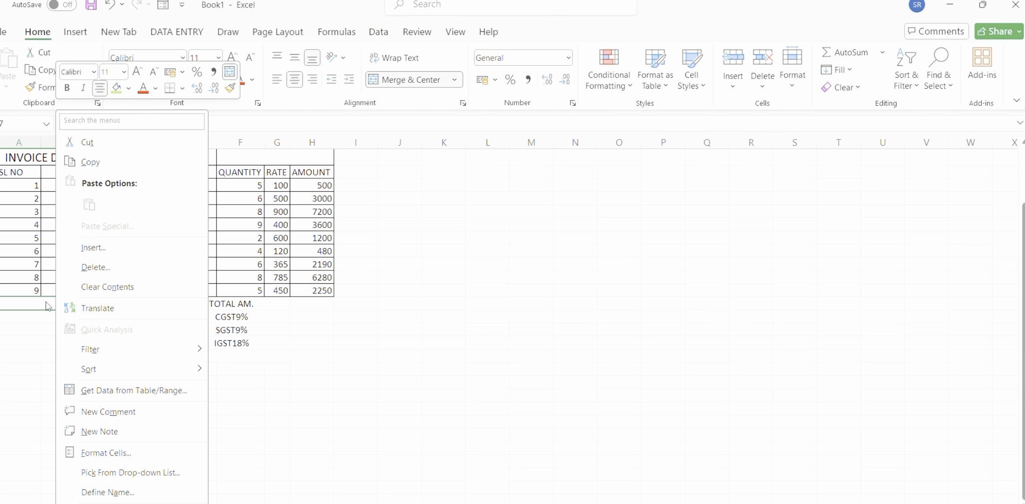
pyautogui.click(51, 300)
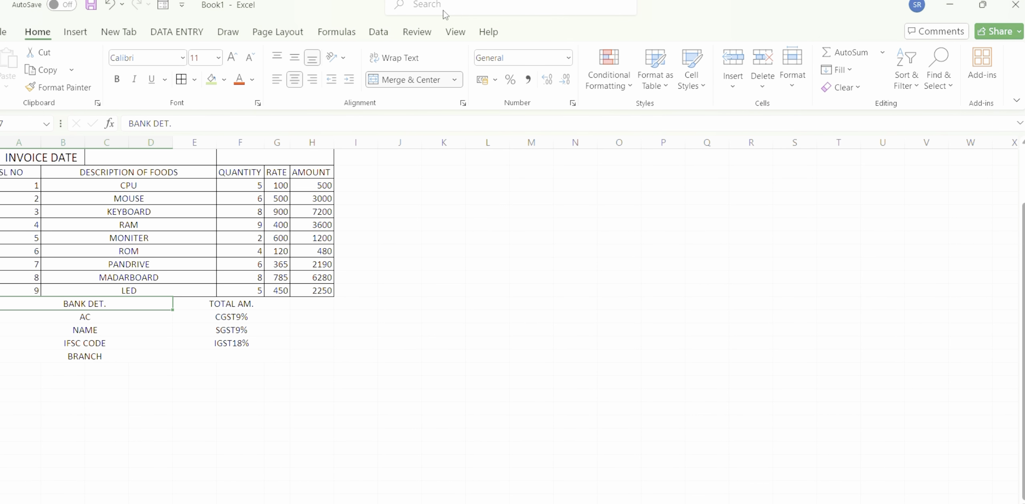
pyautogui.hotkey('ctrl', 'z')
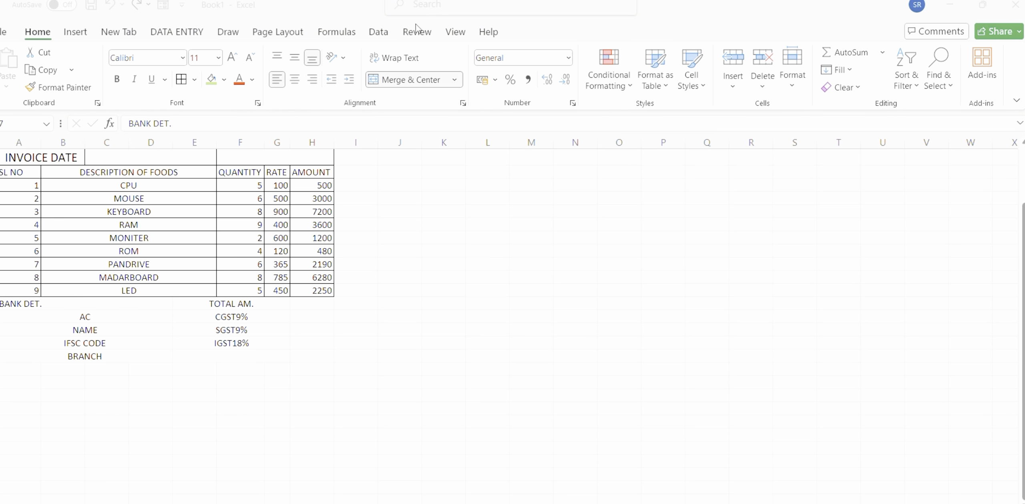
pyautogui.click(104, 307)
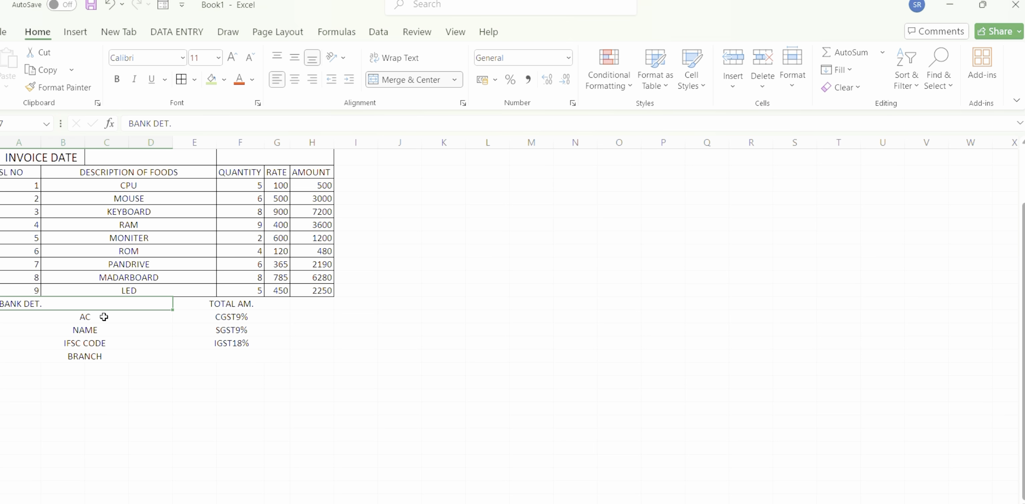
pyautogui.click(104, 317)
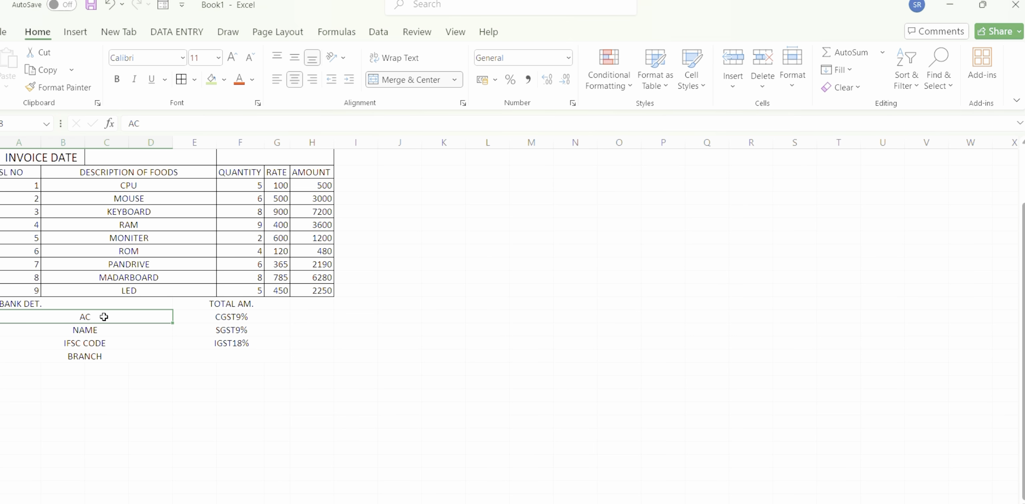
pyautogui.click(276, 82)
pyautogui.click(109, 331)
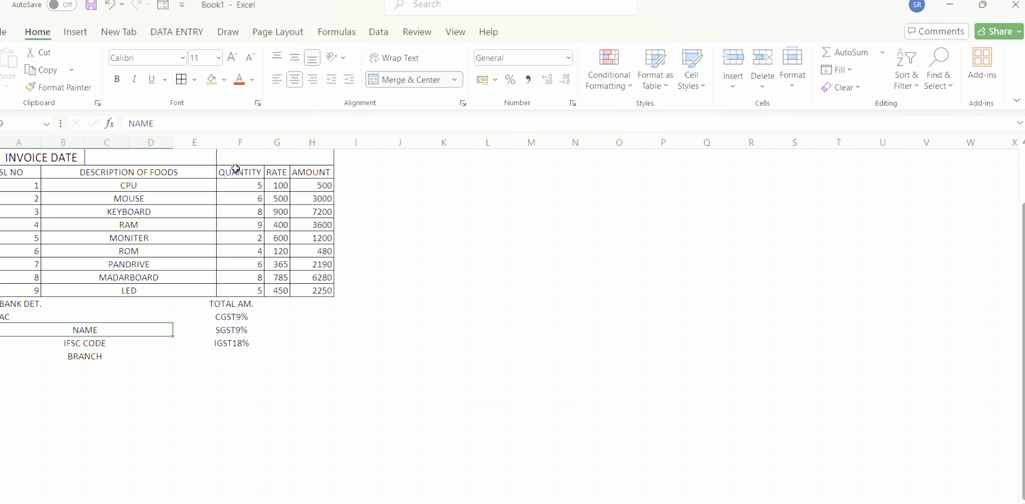
pyautogui.click(277, 80)
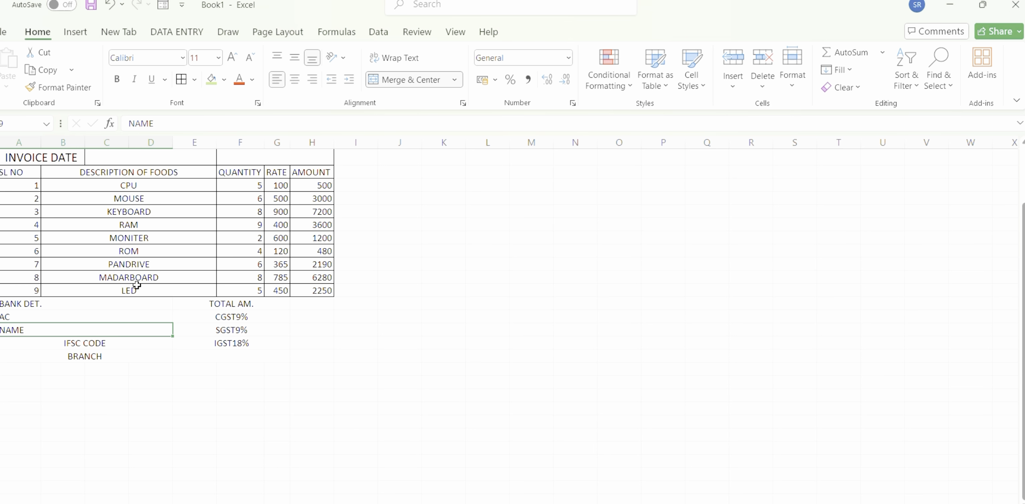
# Left-align the IFSC CODE and BRANCH labels in their merged cells.
pyautogui.click(119, 341)
pyautogui.moveTo(119, 341); pyautogui.dragTo(178, 420)
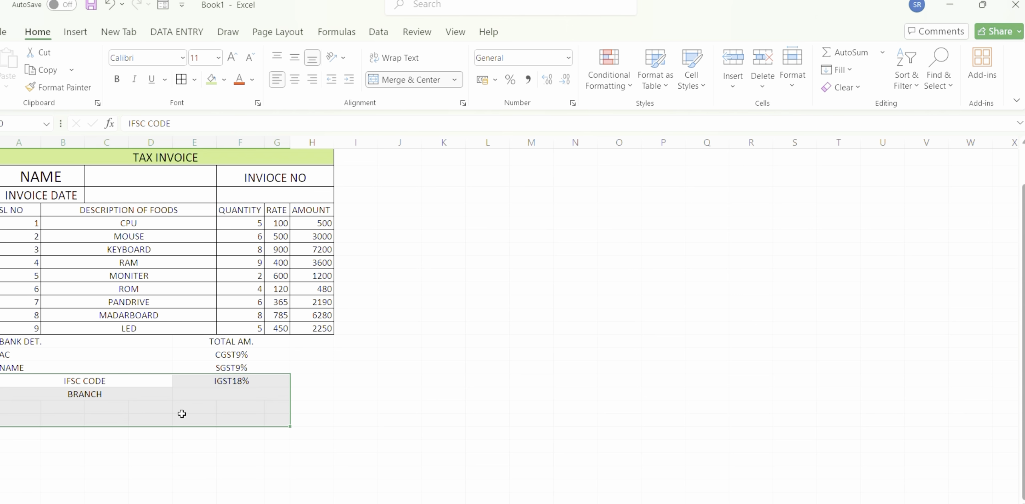
pyautogui.click(178, 419)
pyautogui.click(139, 383)
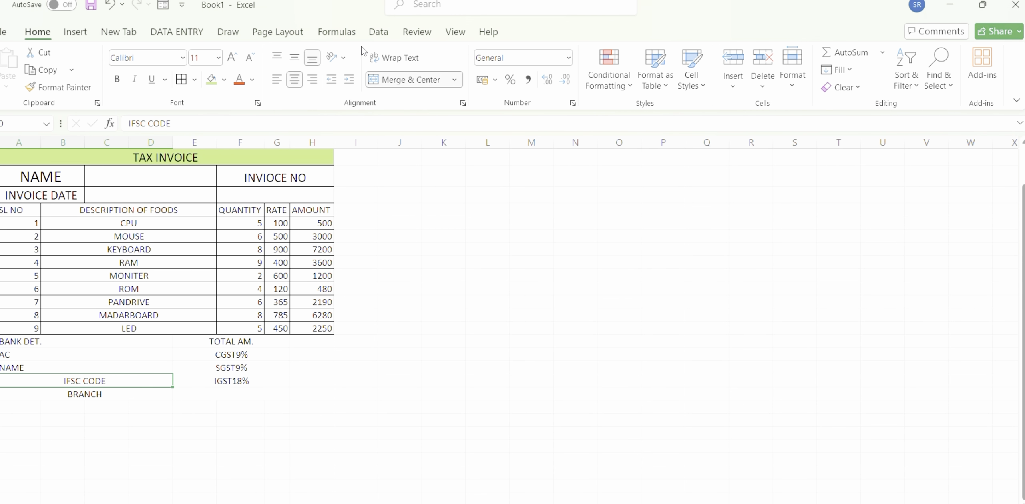
pyautogui.click(276, 78)
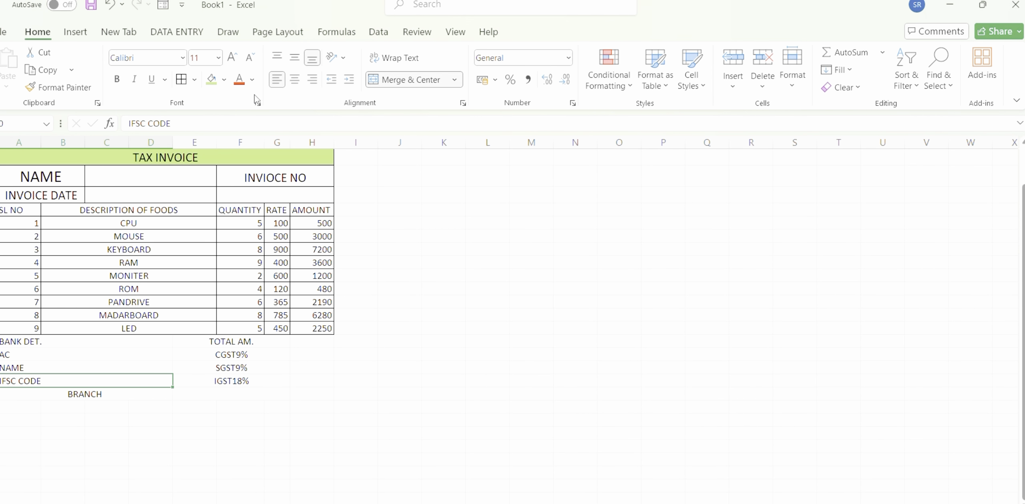
pyautogui.click(123, 399)
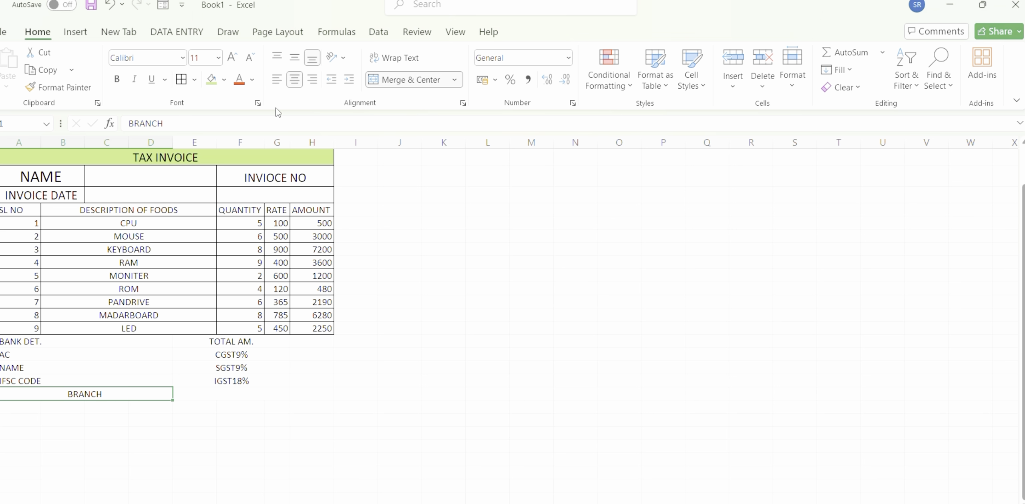
pyautogui.click(276, 80)
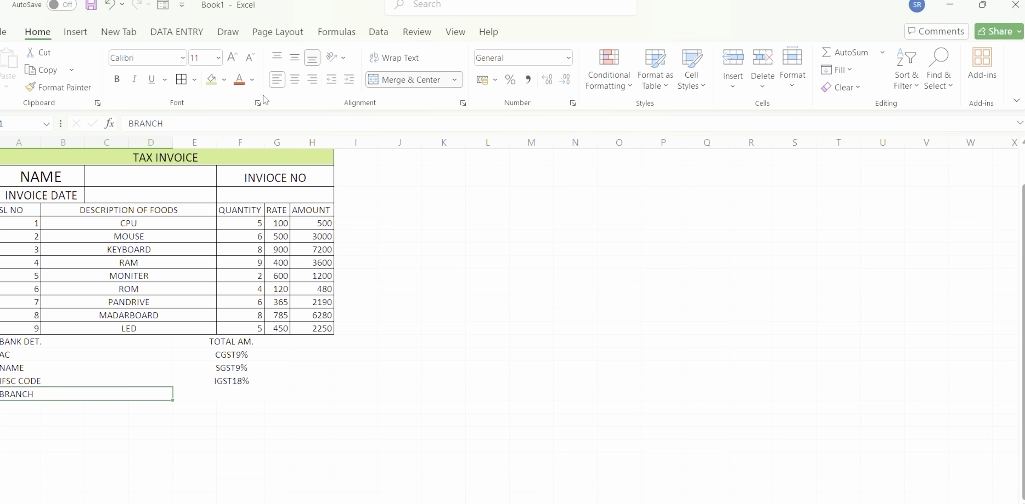
# Left-align the TOTAL AM., CGST9%, SGST9% and IGST18% labels together.
pyautogui.click(222, 340)
pyautogui.scroll(1, 222, 340)
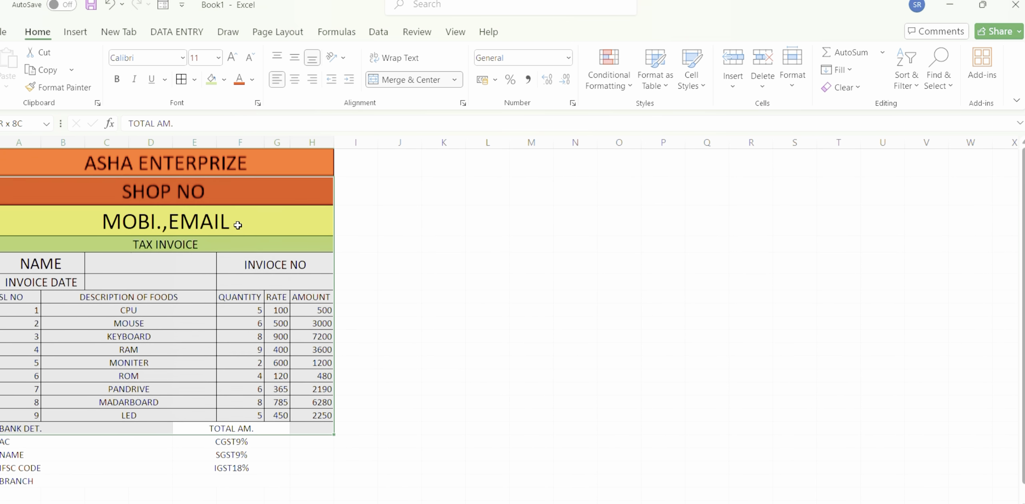
pyautogui.moveTo(245, 424); pyautogui.dragTo(248, 477)
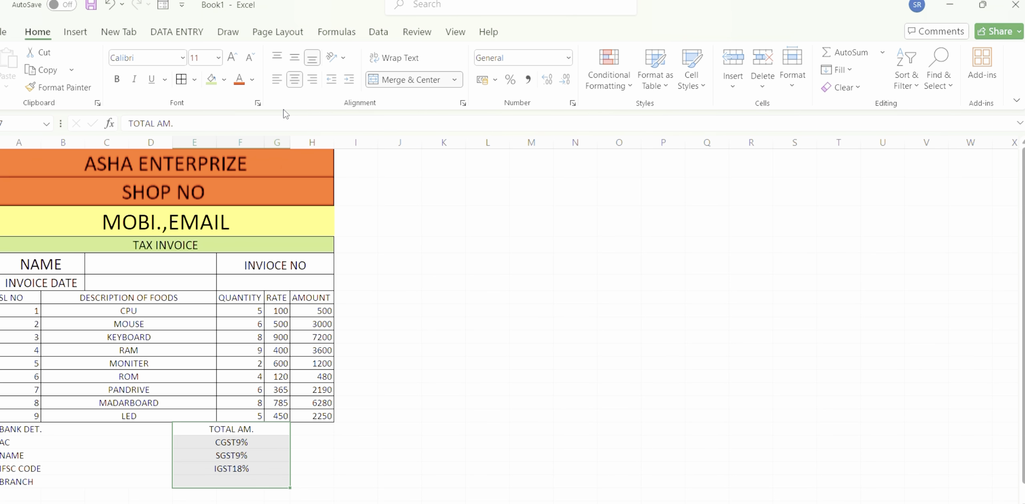
pyautogui.click(277, 83)
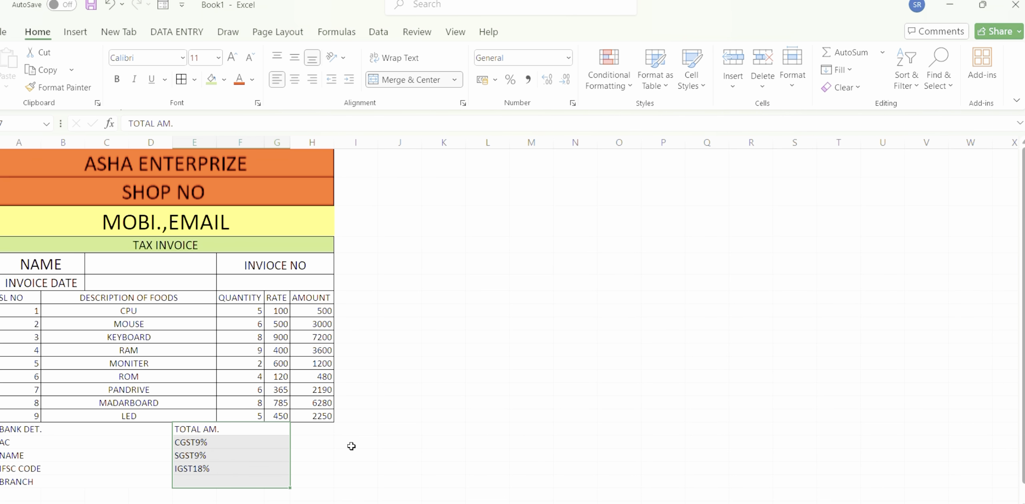
# Total the item amounts in the AMOUNT column cell beside TOTAL AM. with =SUM(H8:H16).
pyautogui.click(328, 437)
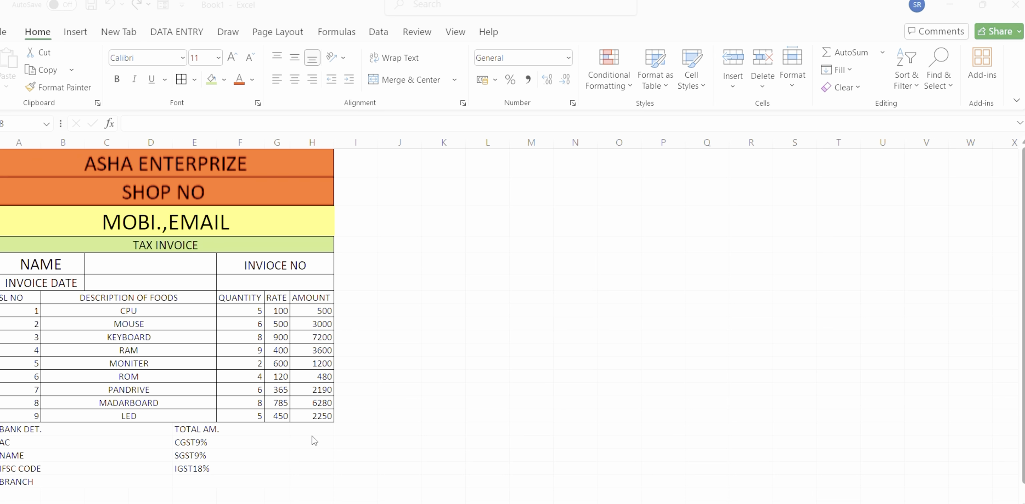
pyautogui.click(311, 430)
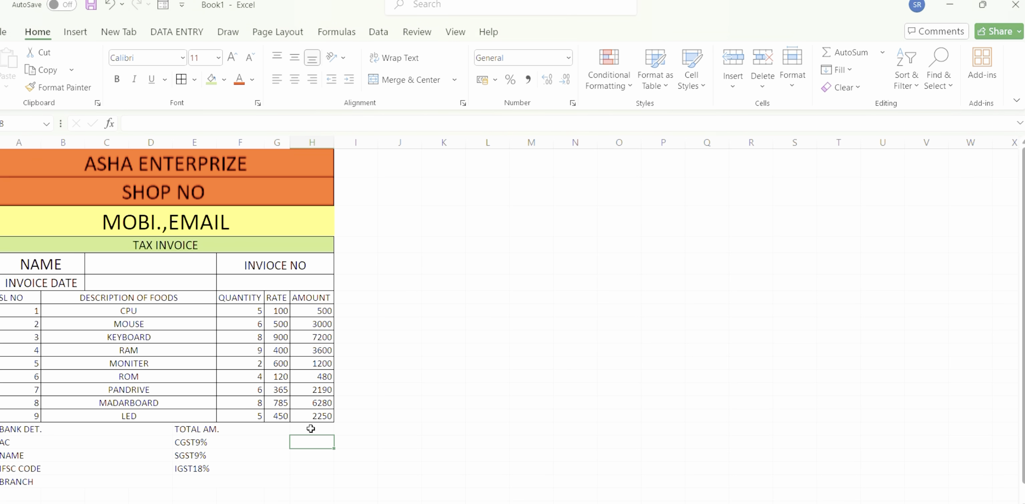
pyautogui.click(311, 428)
pyautogui.write('=SUM')
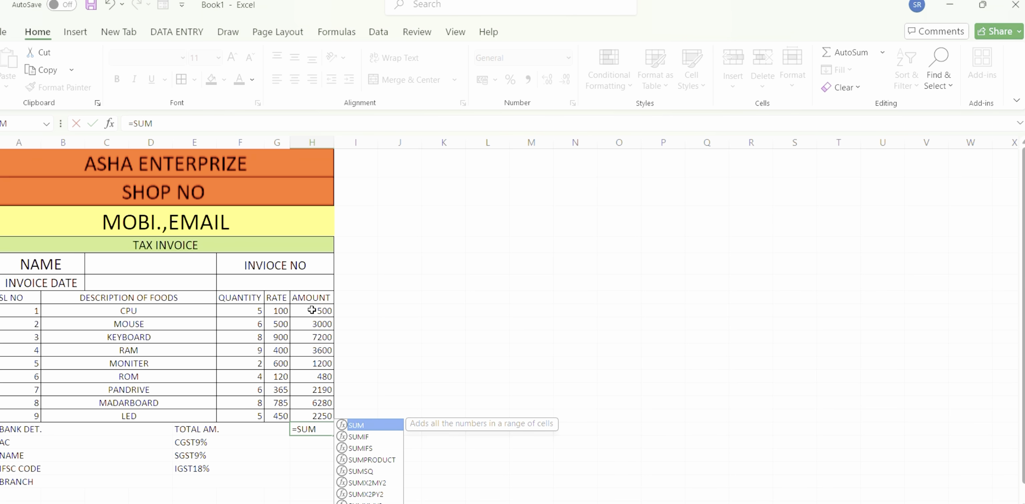
pyautogui.click(311, 310)
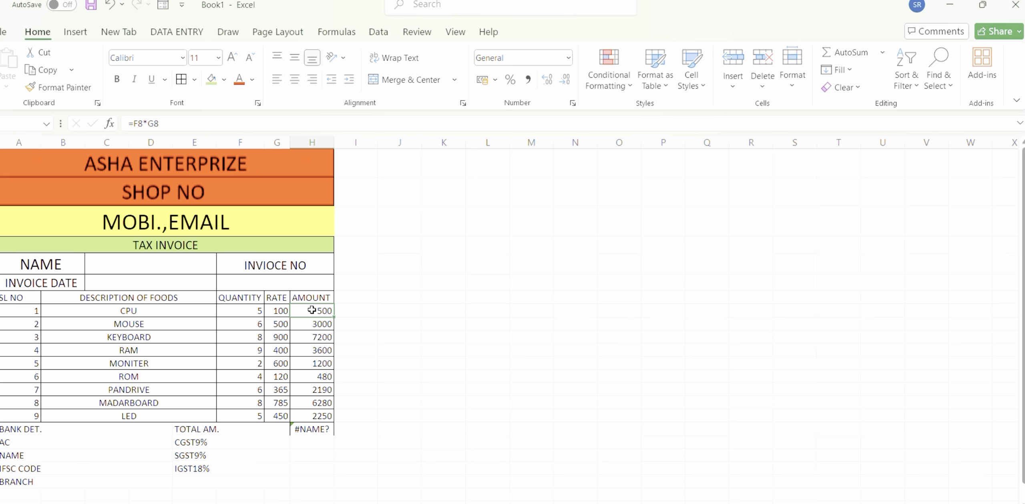
pyautogui.write(':')
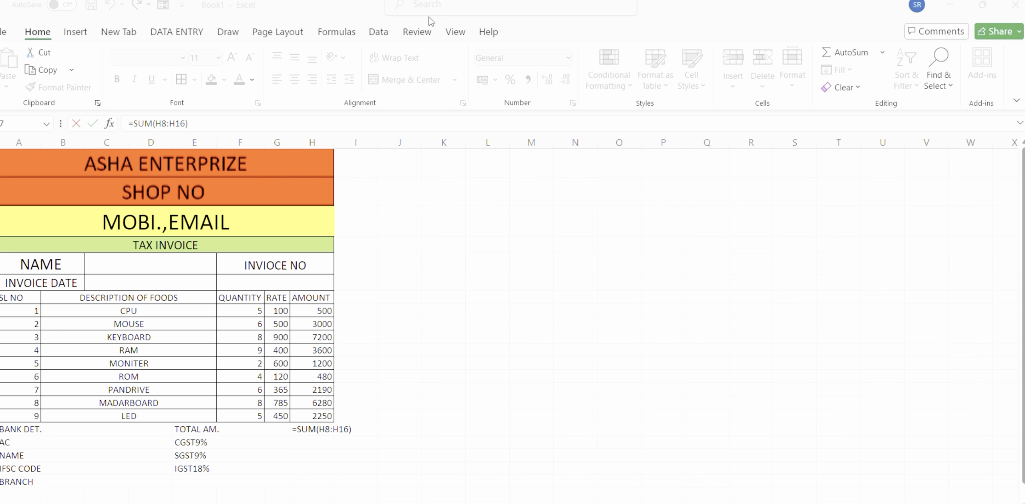
pyautogui.press('Return')
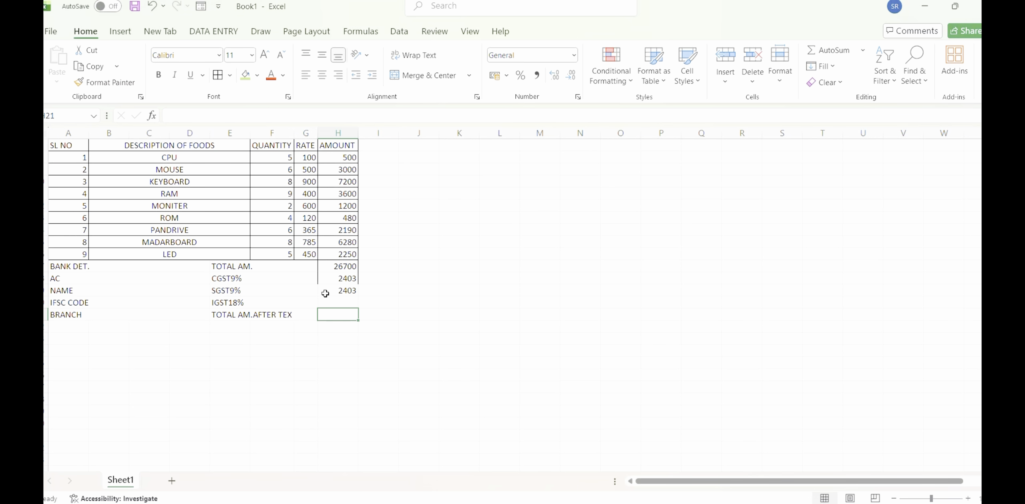
# Calculate the IGST18% amount in H20 by adding the CGST and SGST amounts with =H18+H19.
pyautogui.click(338, 302)
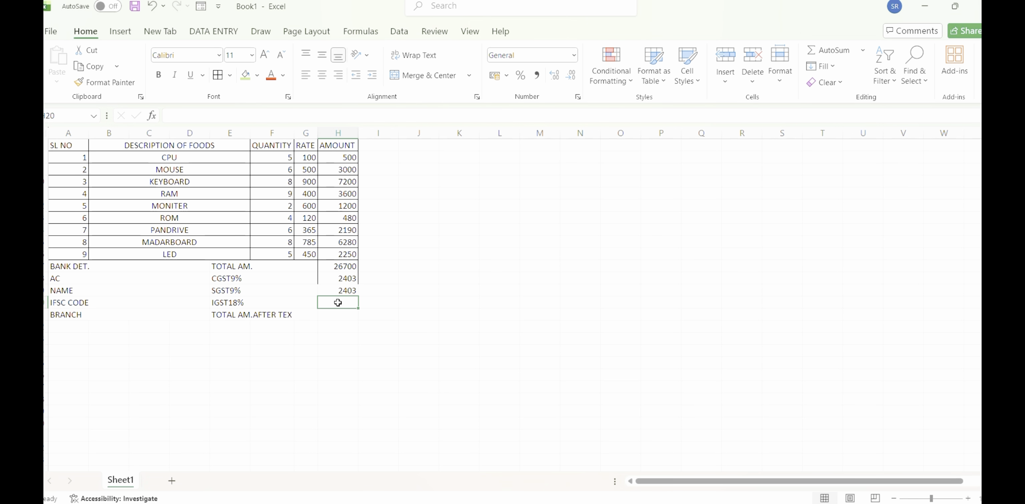
pyautogui.write('=')
pyautogui.click(348, 281)
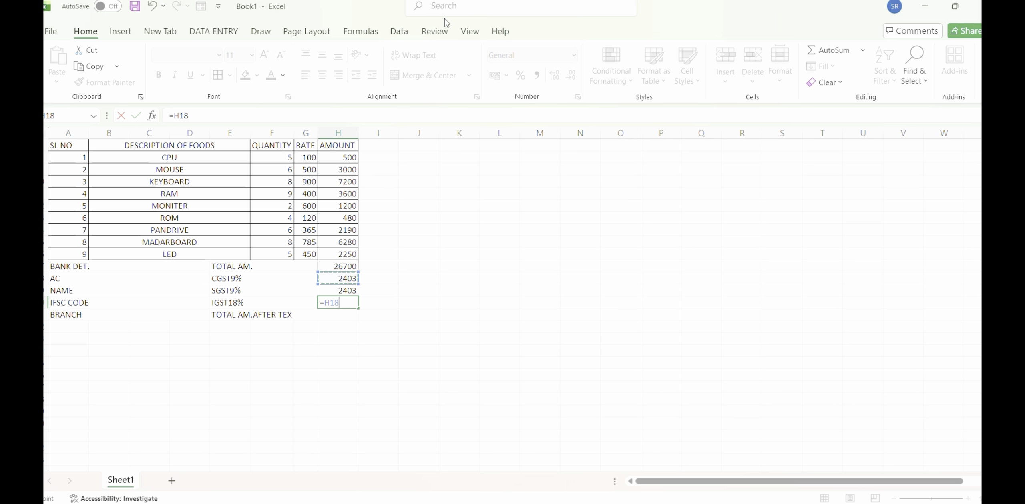
pyautogui.write('+')
pyautogui.press('Up')
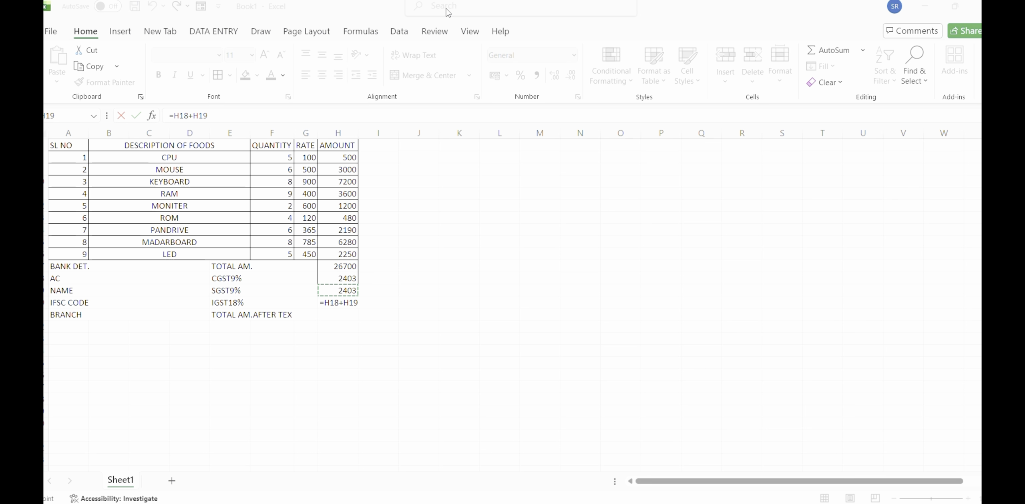
pyautogui.click(344, 303)
pyautogui.press('Return')
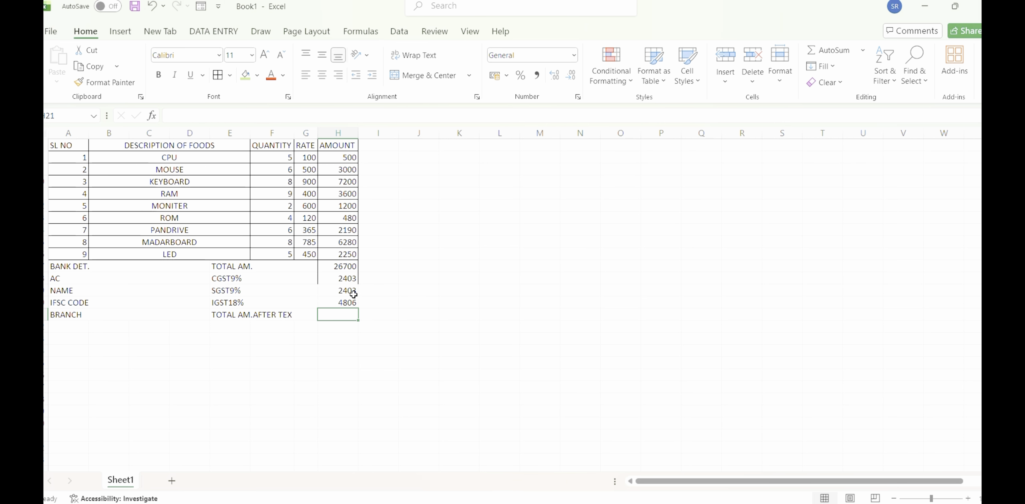
# Calculate the total amount after tax in H21 by adding the TOTAL AM. value in H17 and the IGST18% amount.
pyautogui.click(452, 20)
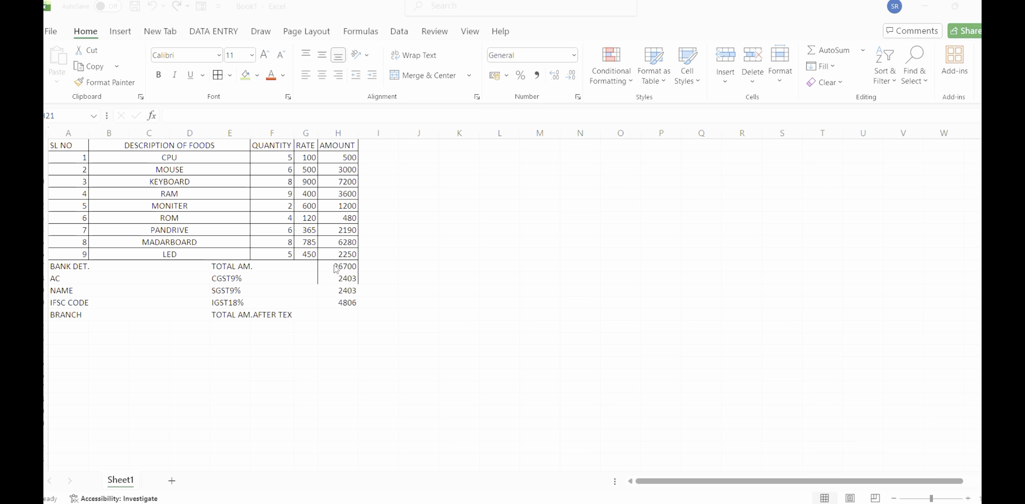
pyautogui.click(335, 313)
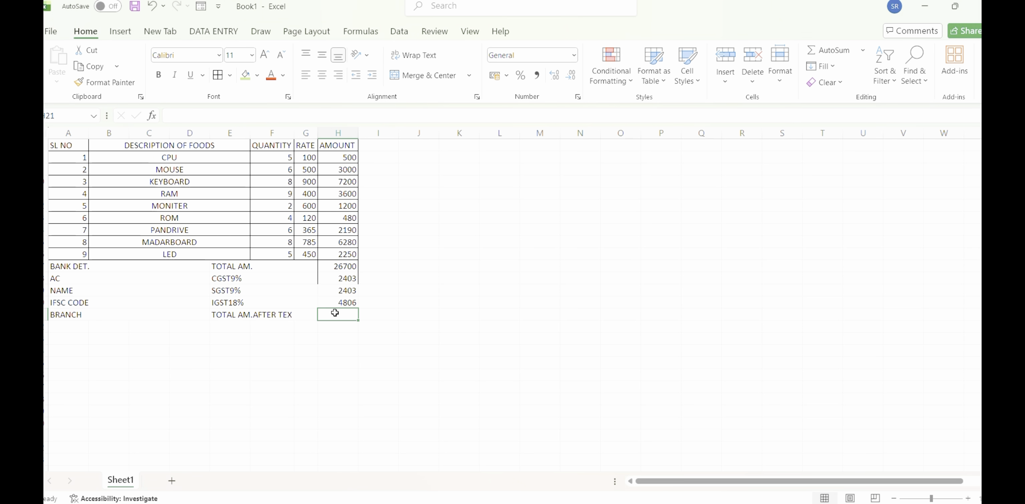
pyautogui.write('=')
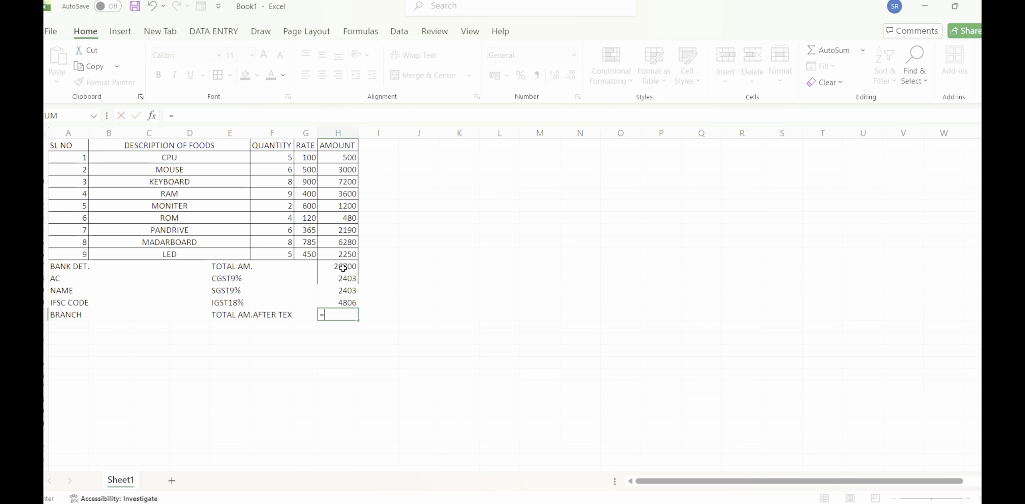
pyautogui.click(343, 268)
pyautogui.write('+')
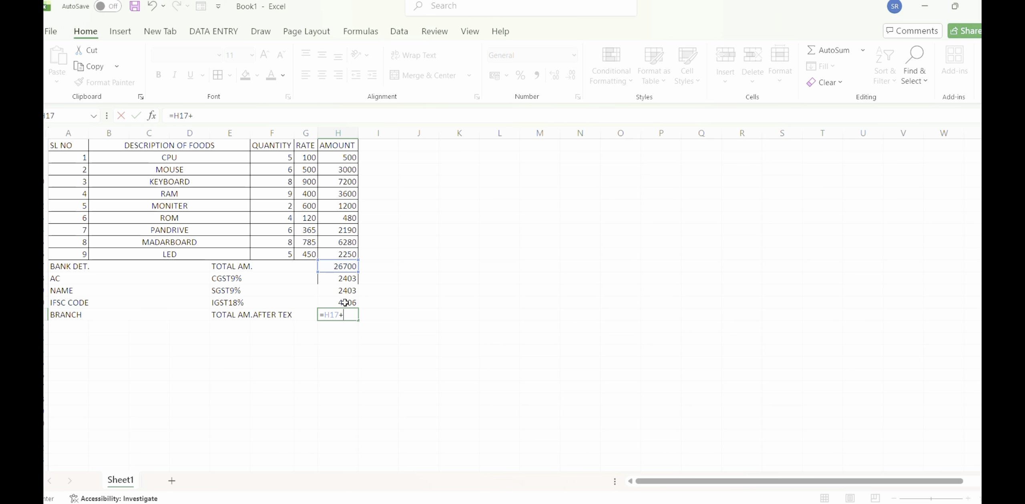
pyautogui.click(345, 303)
pyautogui.press('Return')
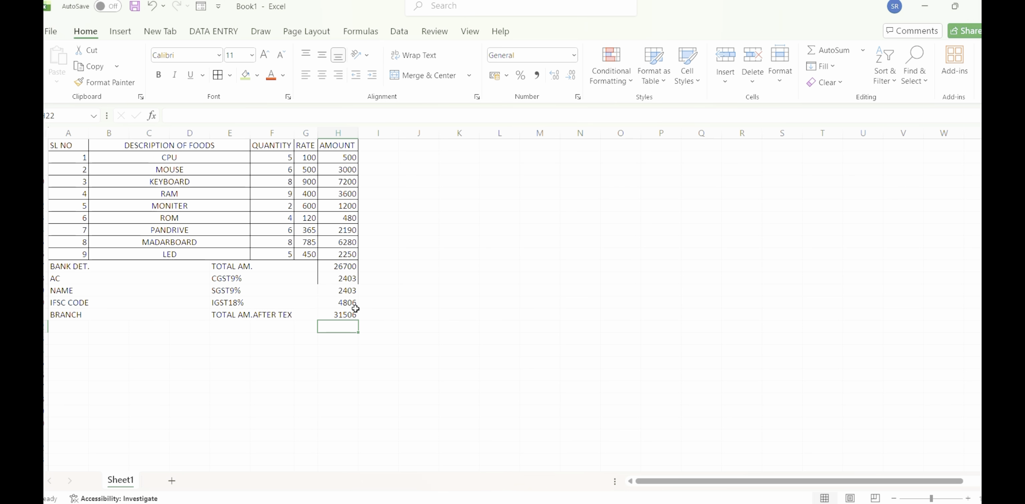
pyautogui.click(244, 266)
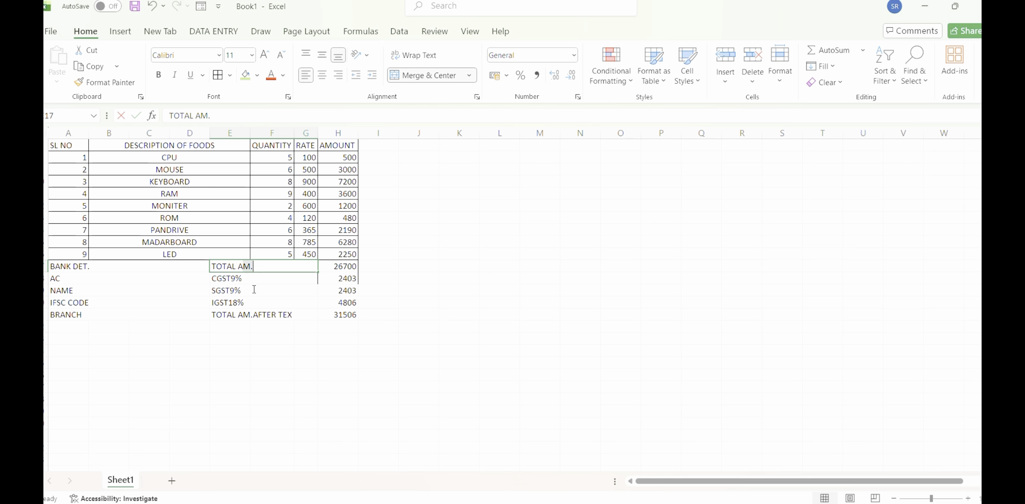
pyautogui.moveTo(279, 289); pyautogui.dragTo(254, 265)
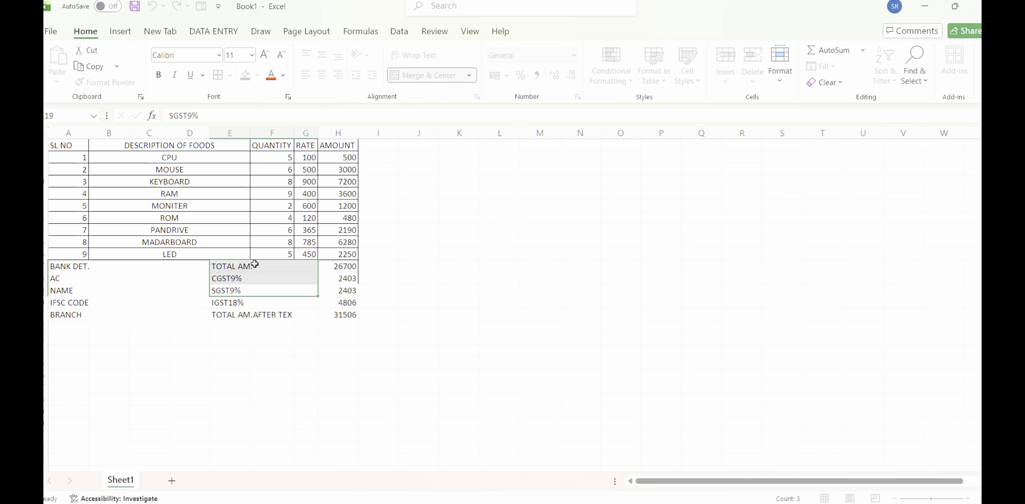
pyautogui.click(254, 264)
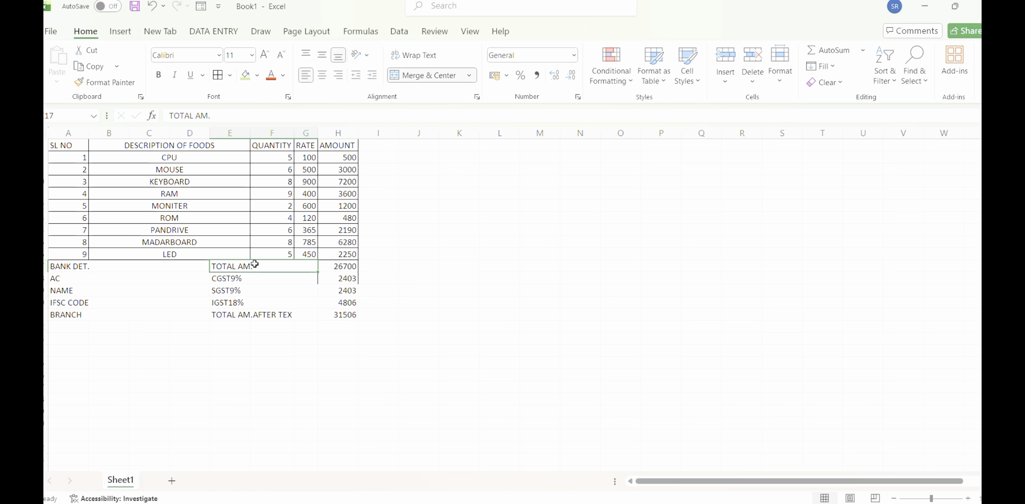
pyautogui.rightClick(254, 264)
pyautogui.press('Escape')
pyautogui.hotkey('ctrl', 'z')
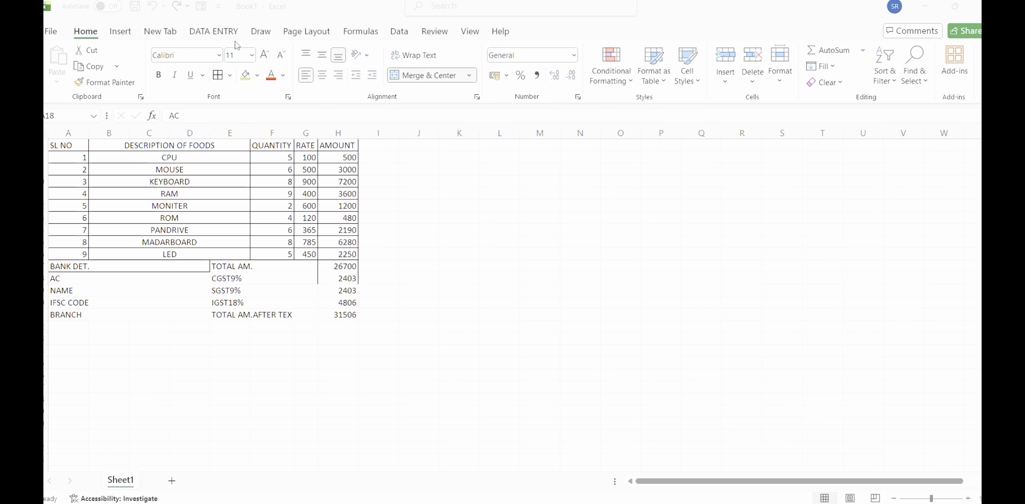
# Apply all borders to the AC, NAME, IFSC CODE and BRANCH cells in the bank details block.
pyautogui.click(161, 279)
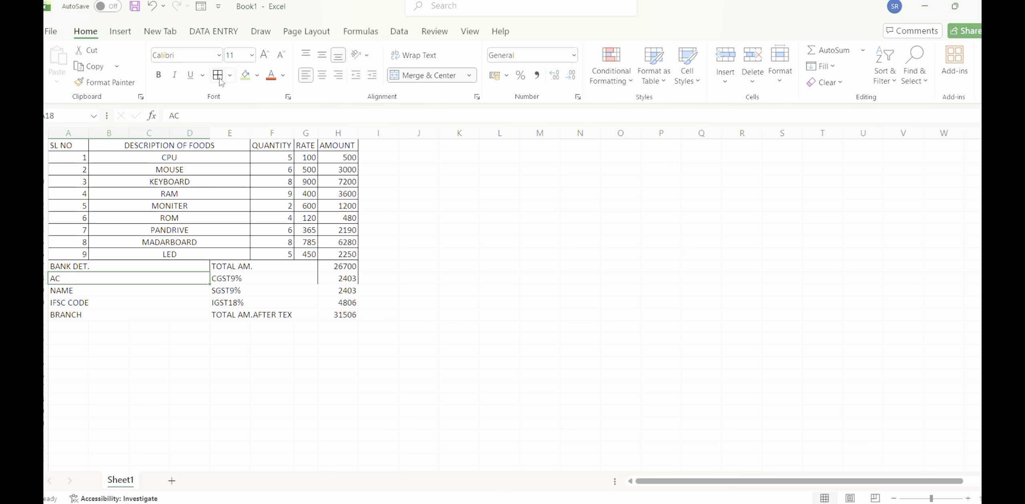
pyautogui.click(147, 288)
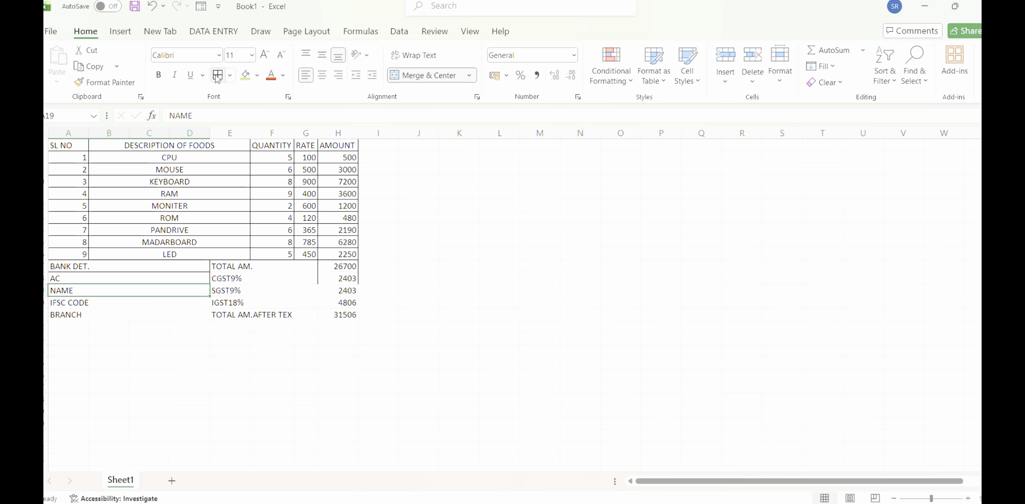
pyautogui.moveTo(116, 300); pyautogui.dragTo(150, 368)
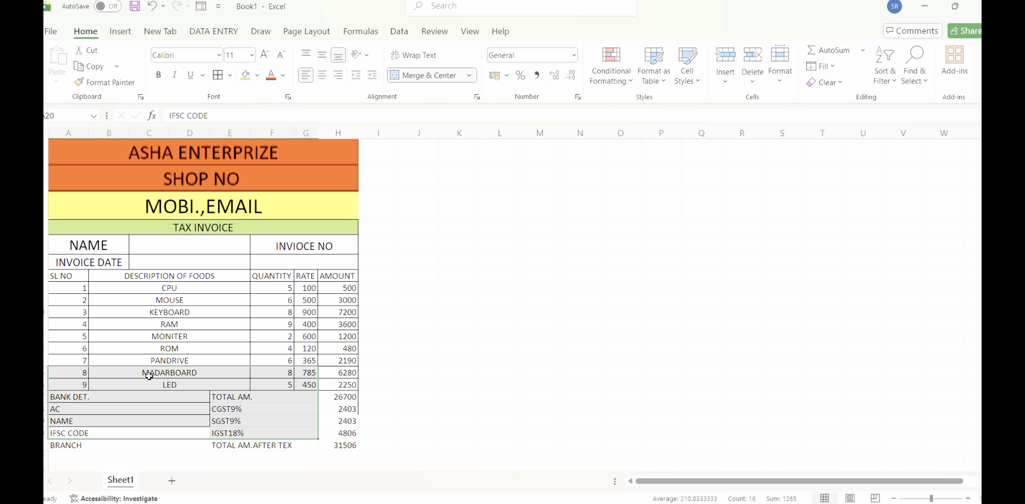
pyautogui.click(499, 360)
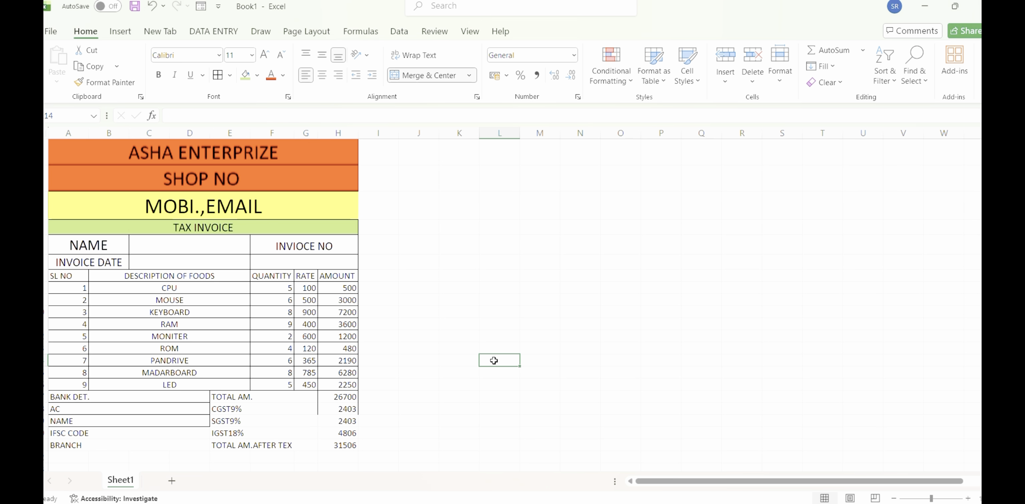
pyautogui.click(137, 434)
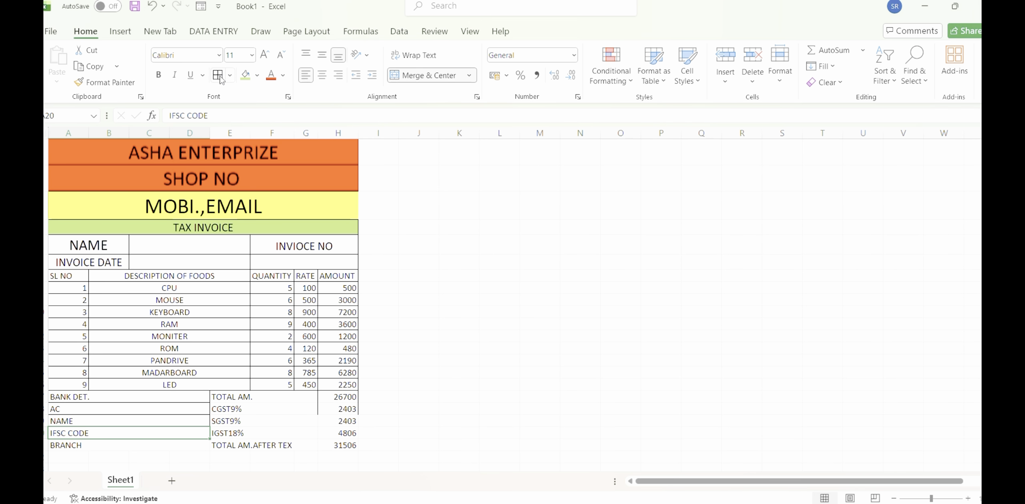
pyautogui.click(128, 445)
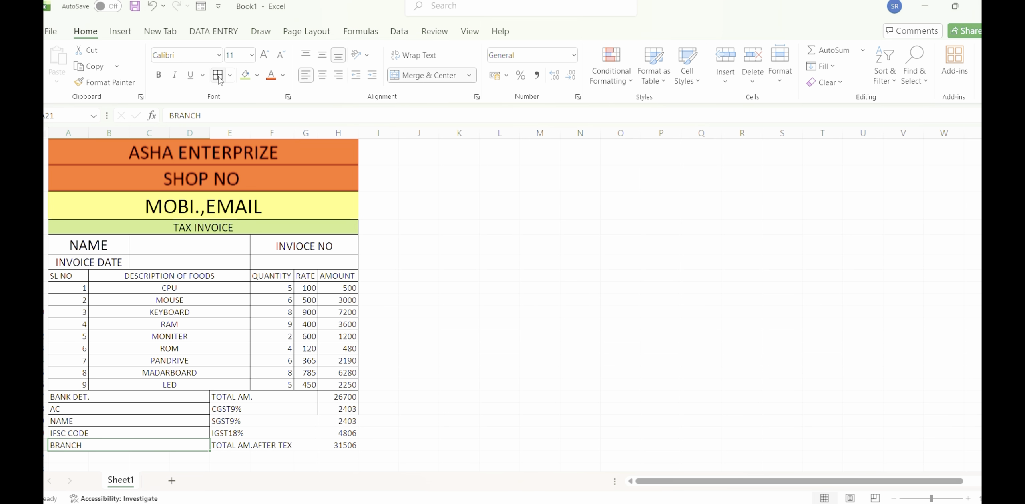
# Apply all borders to the TOTAL AM. label cell and to the label cells from CGST9% through E22:G22.
pyautogui.click(269, 401)
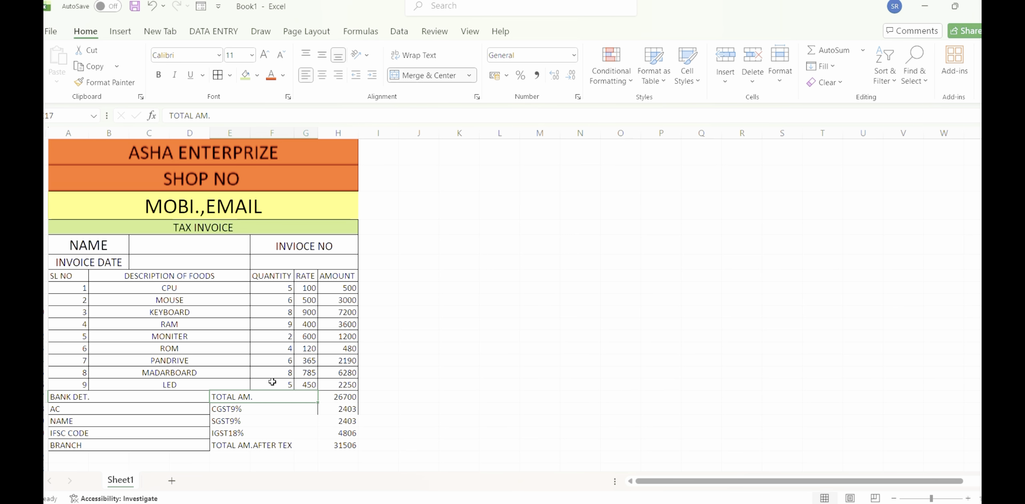
pyautogui.moveTo(275, 409); pyautogui.dragTo(354, 398)
pyautogui.click(419, 383)
pyautogui.click(354, 398)
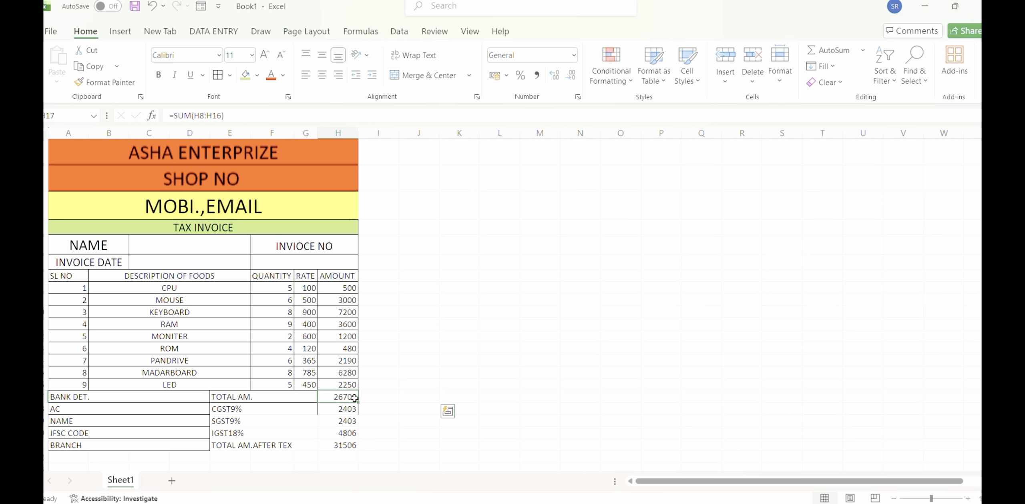
pyautogui.click(293, 407)
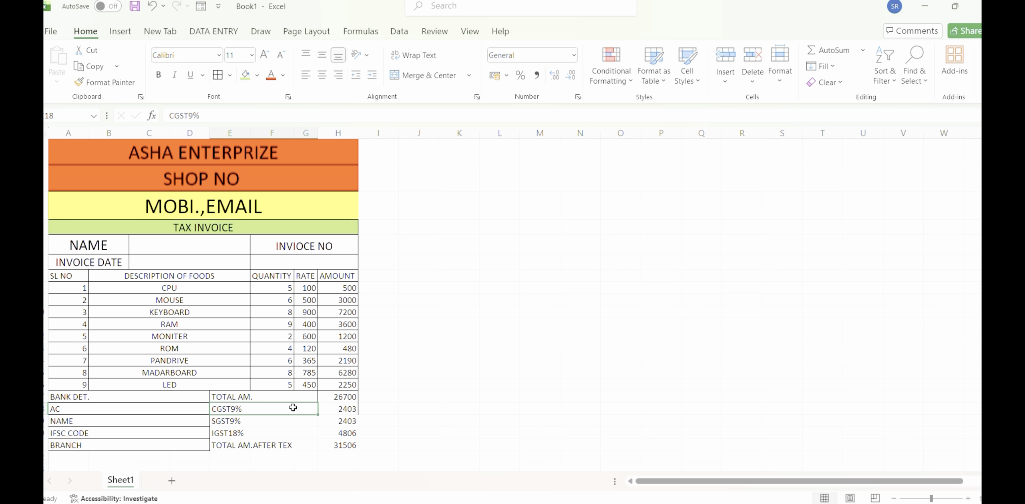
pyautogui.moveTo(292, 408); pyautogui.dragTo(296, 456)
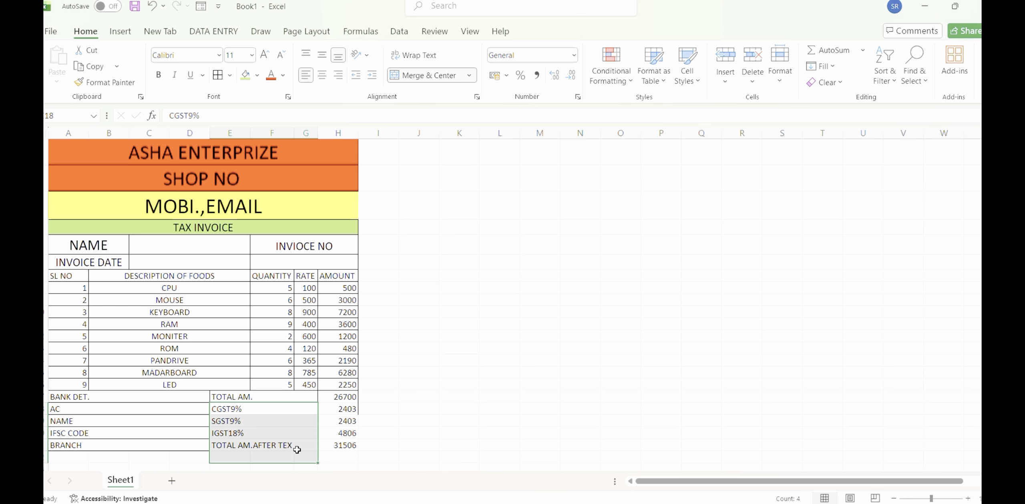
pyautogui.click(217, 79)
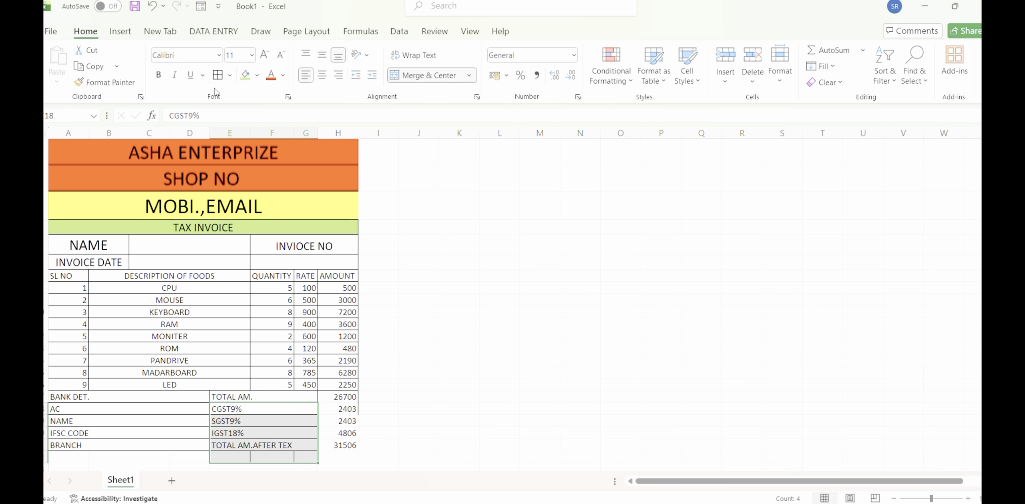
pyautogui.click(350, 453)
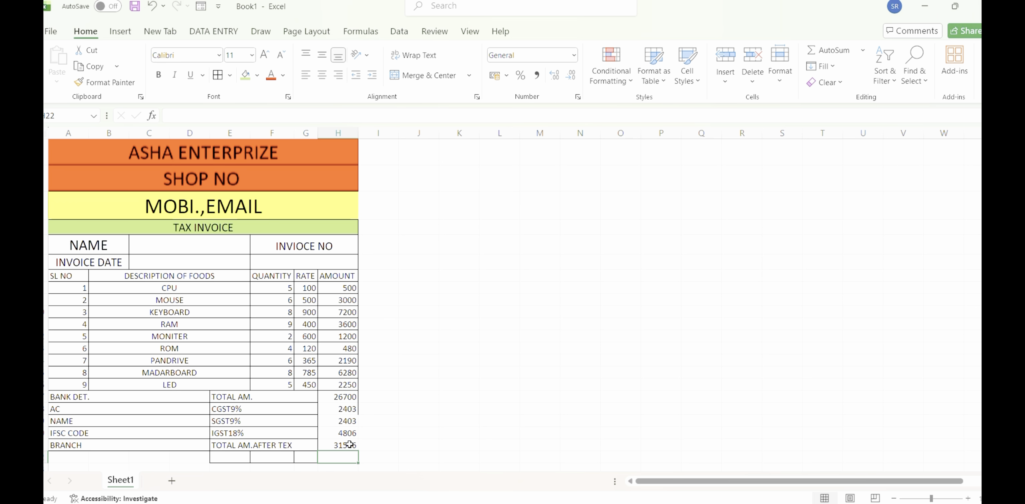
pyautogui.doubleClick(347, 397)
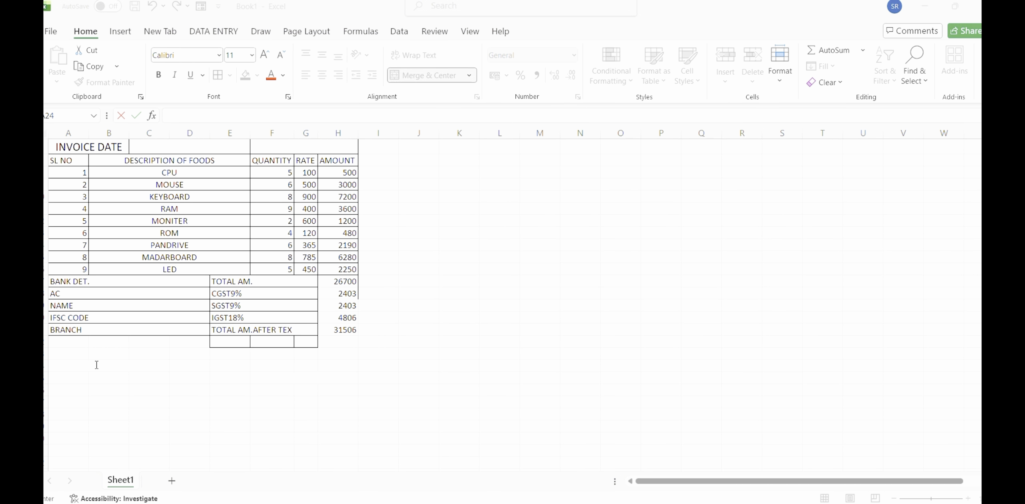
# Enter the label CUSTOMER SIG in the merged cell A24:C24 below the bank details.
pyautogui.click(96, 365)
pyautogui.write('CU')
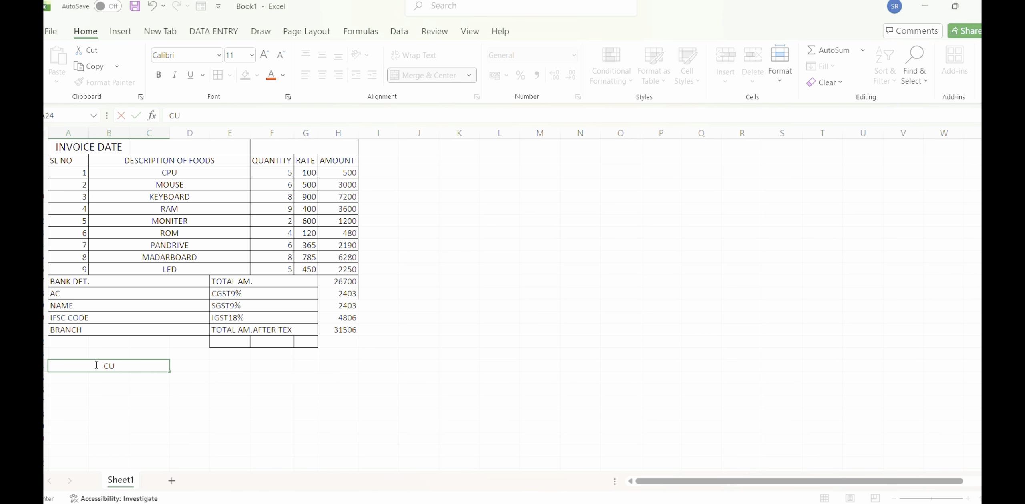
pyautogui.write('STOMER SIG')
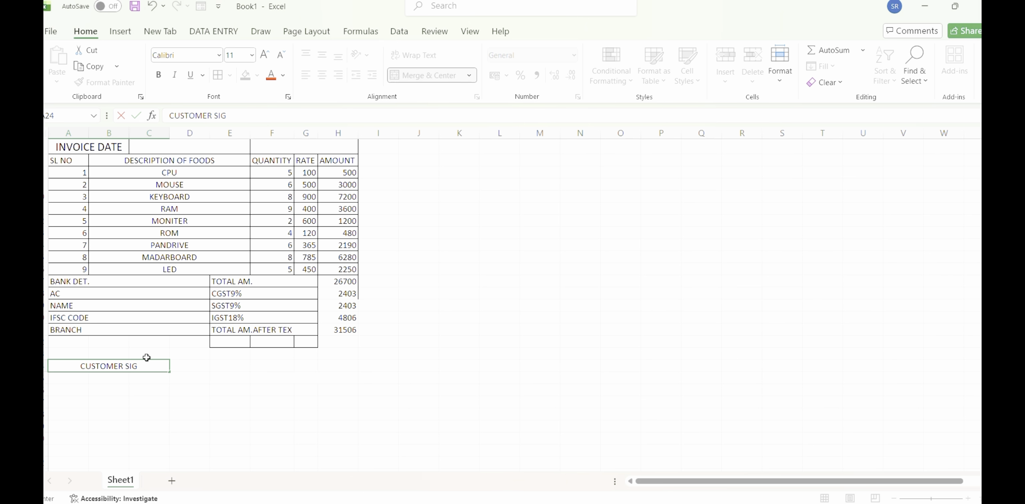
pyautogui.hotkey('ctrl', 'Return')
# Enter the label AUTHORISE SIG in the merged cell F25:H25 and put borders around both signature cells.
pyautogui.click(283, 379)
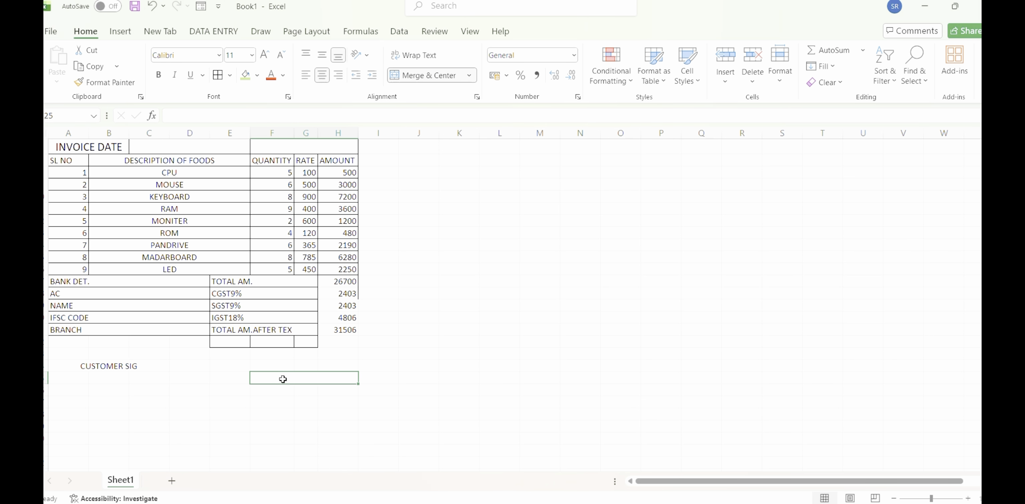
pyautogui.write('AUTH')
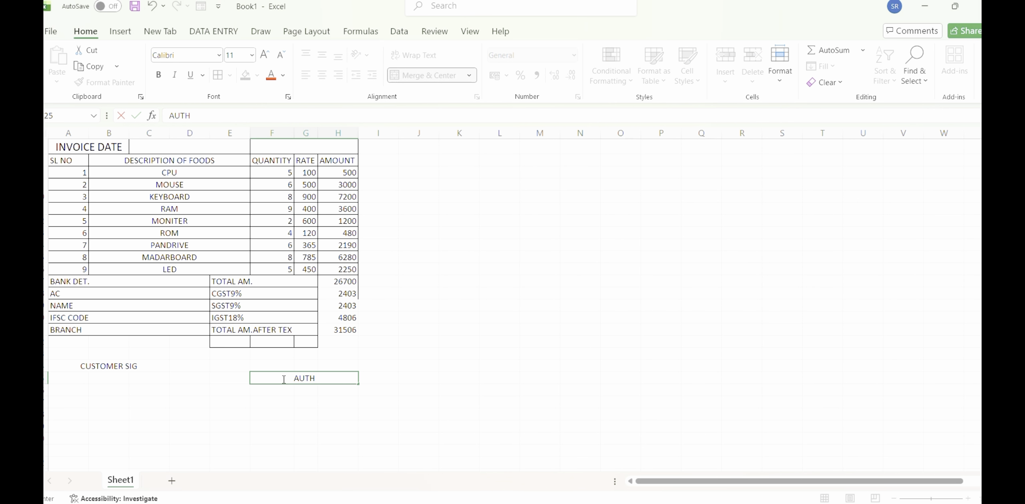
pyautogui.write('ORISE SIG')
pyautogui.press('Return')
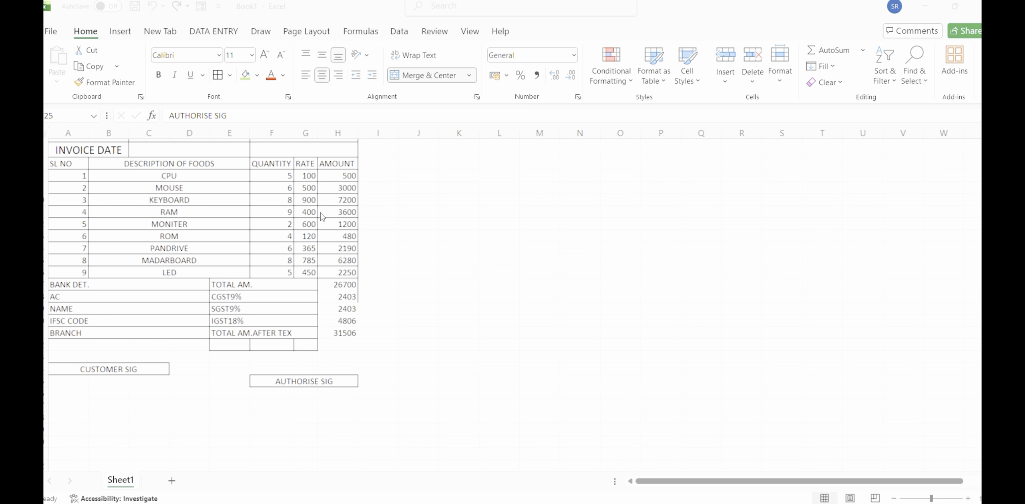
# Review the whole invoice from the company header down to the signature labels.
pyautogui.scroll(-1, 322, 217)
pyautogui.scroll(2, 323, 216)
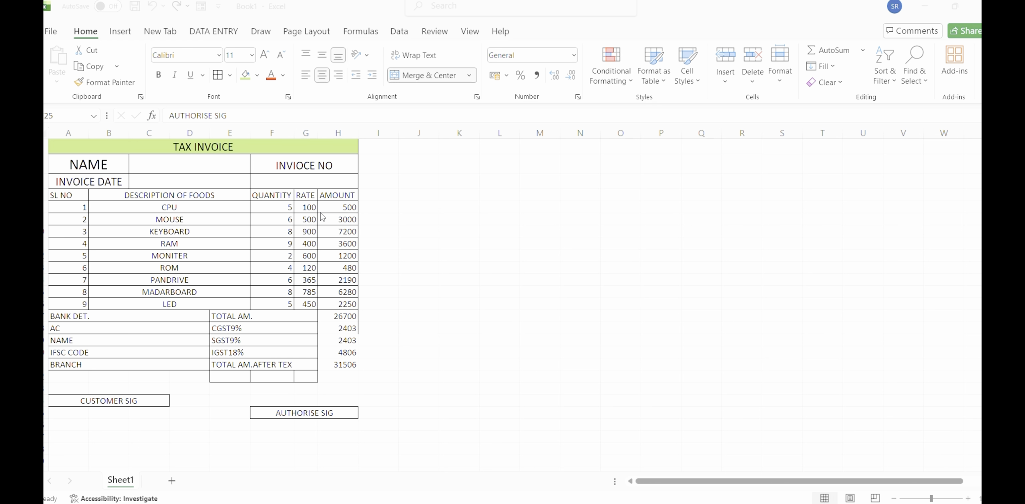
pyautogui.scroll(2, 214, 284)
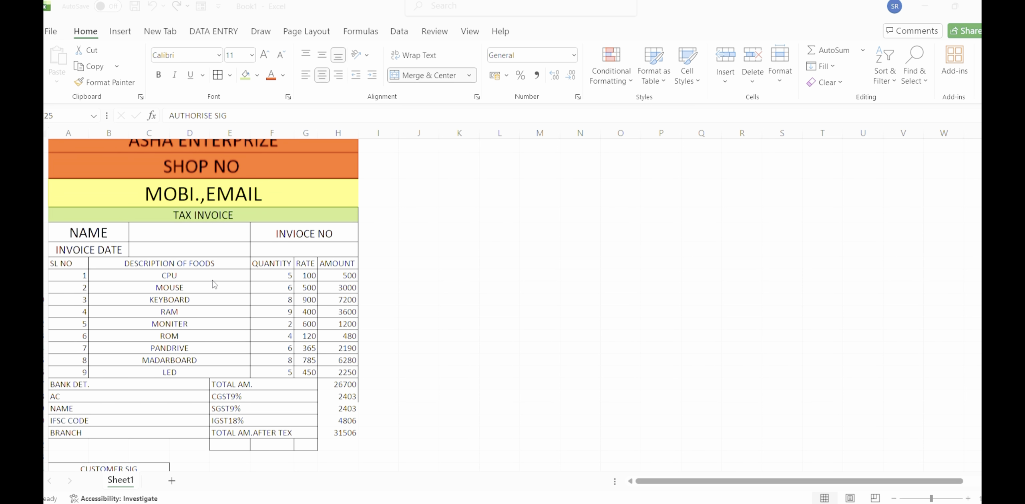
pyautogui.scroll(1, 214, 284)
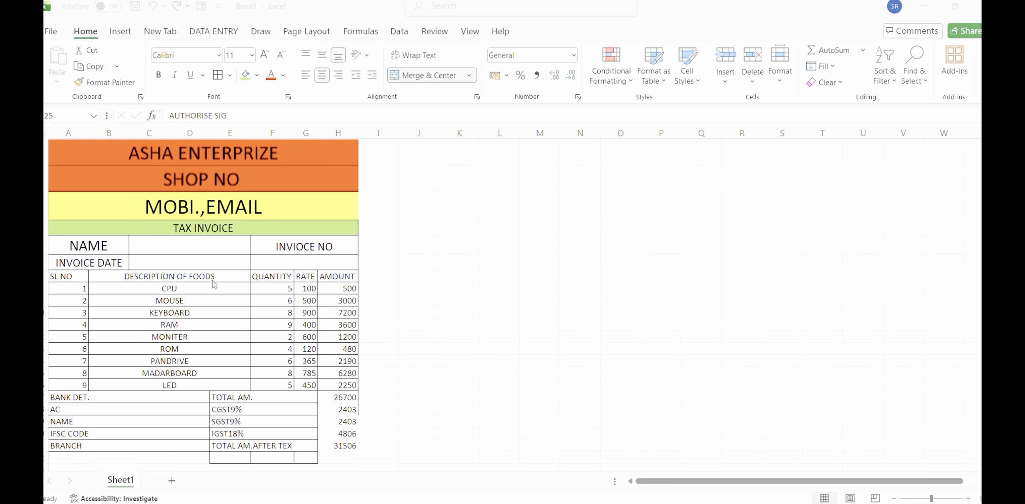
pyautogui.scroll(-2, 214, 284)
pyautogui.scroll(2, 215, 284)
pyautogui.scroll(-2, 214, 284)
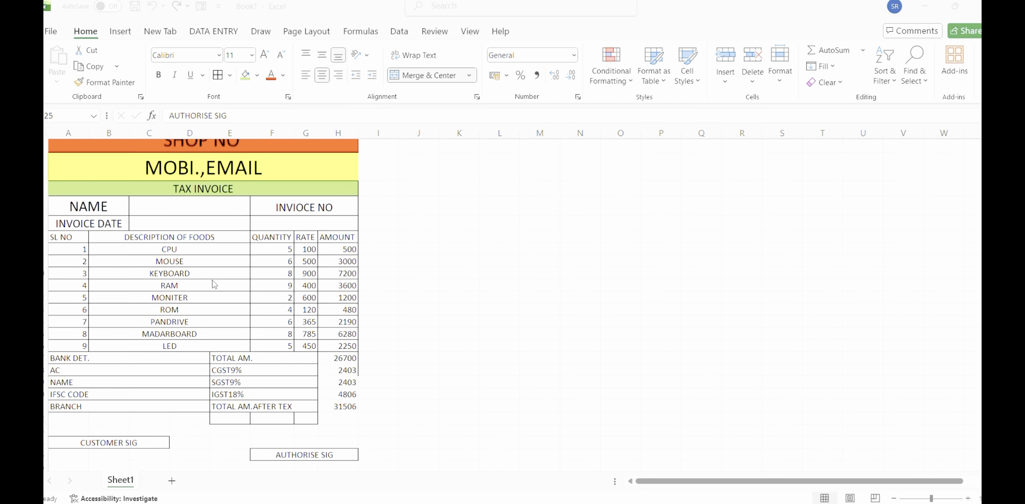
pyautogui.scroll(1, 214, 285)
pyautogui.scroll(-1, 215, 284)
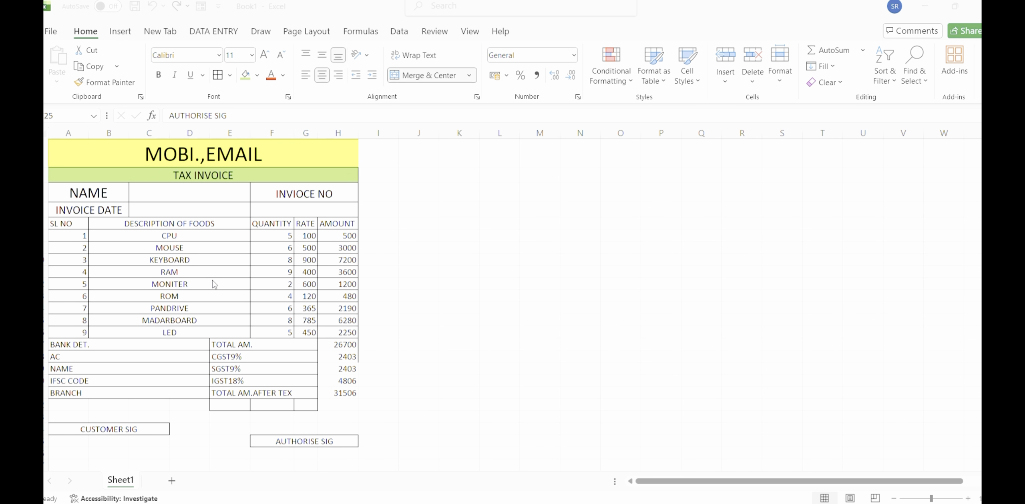
pyautogui.scroll(2, 214, 284)
pyautogui.scroll(-1, 215, 284)
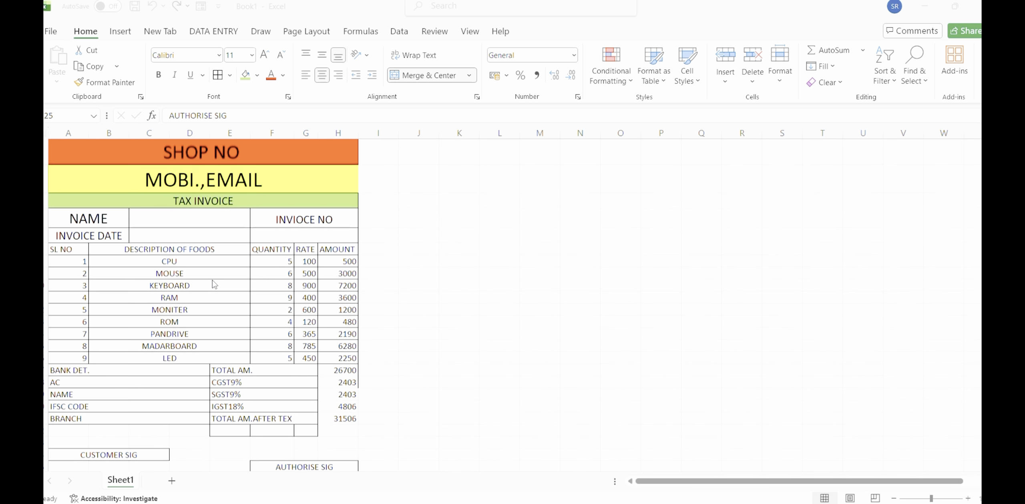